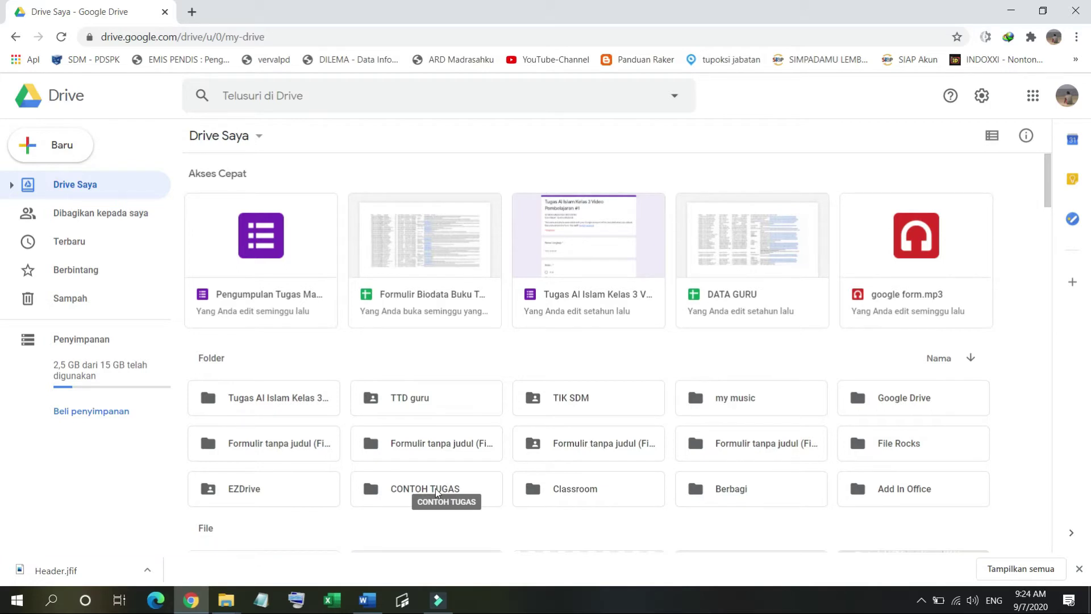
Step: Create a blank Google Form inside the CONTOH TUGAS folder and dismiss the browser's downloads bar
double_click(436, 492)
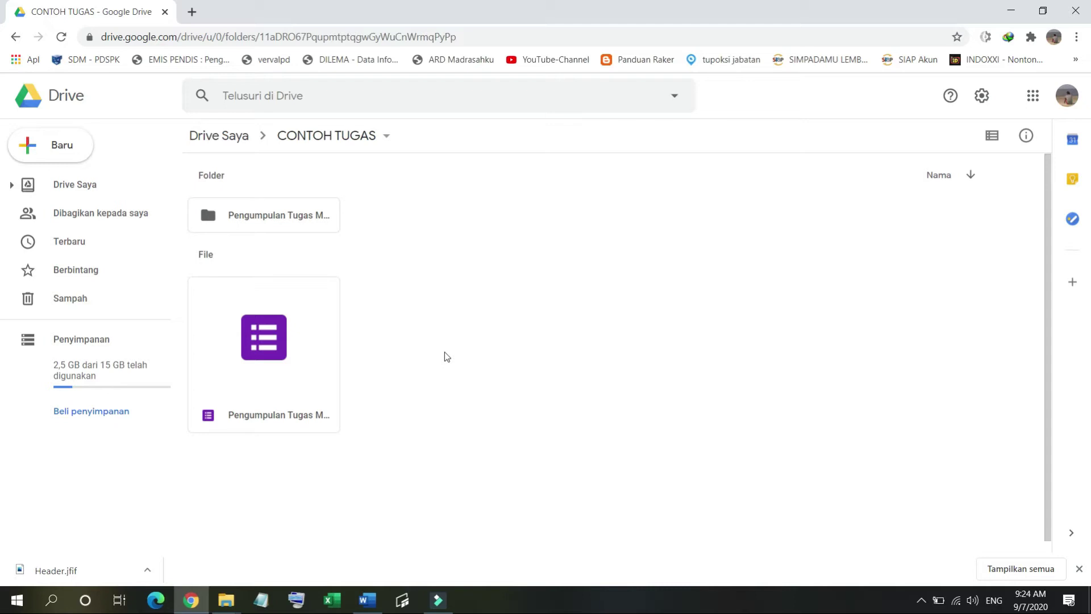
right_click(447, 356)
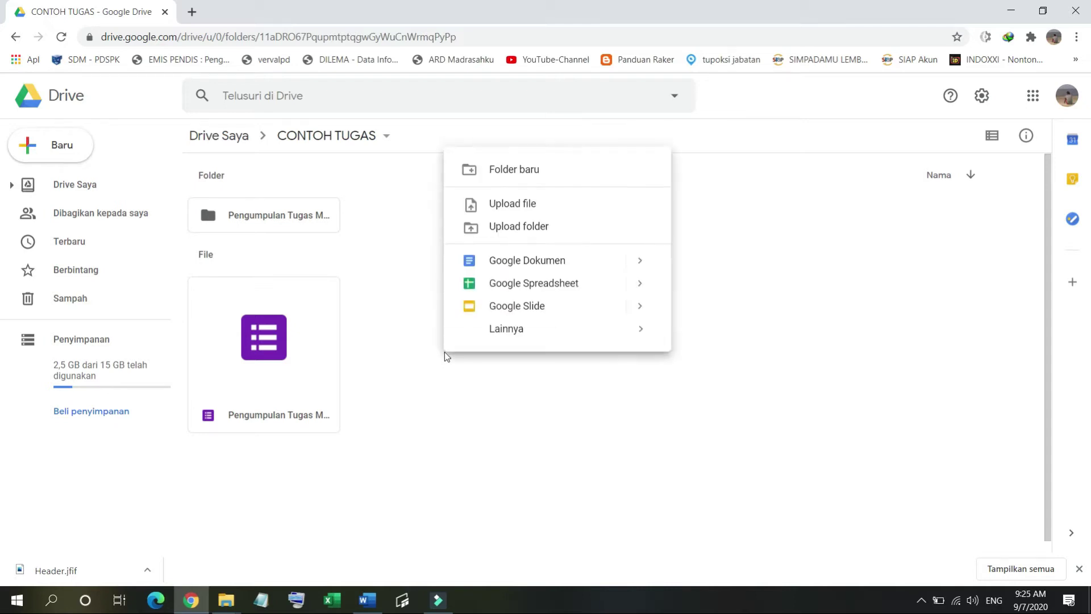
right_click(411, 354)
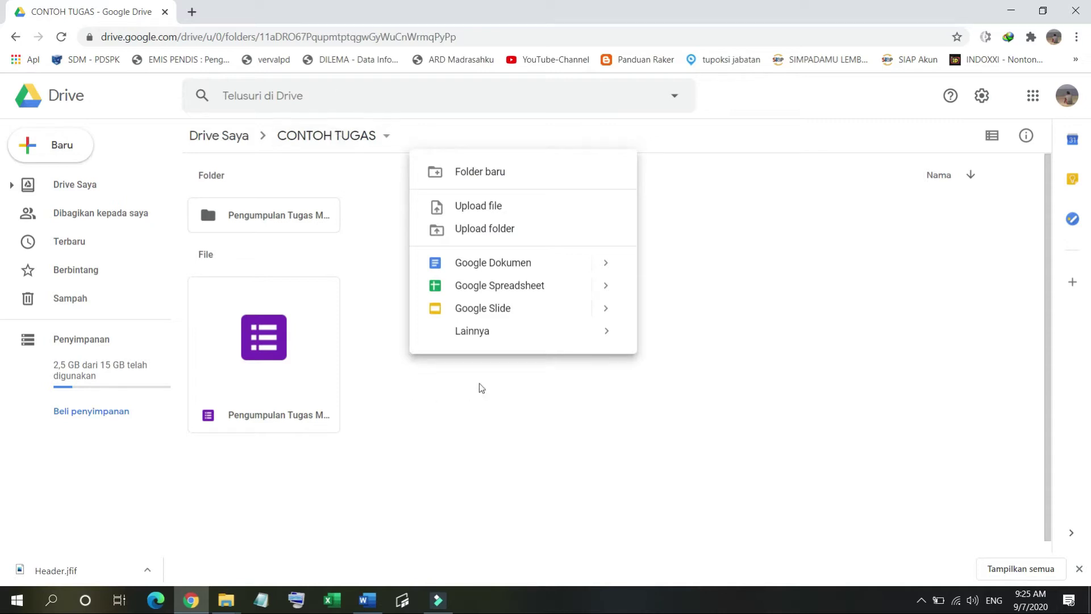
mouse_move(553, 337)
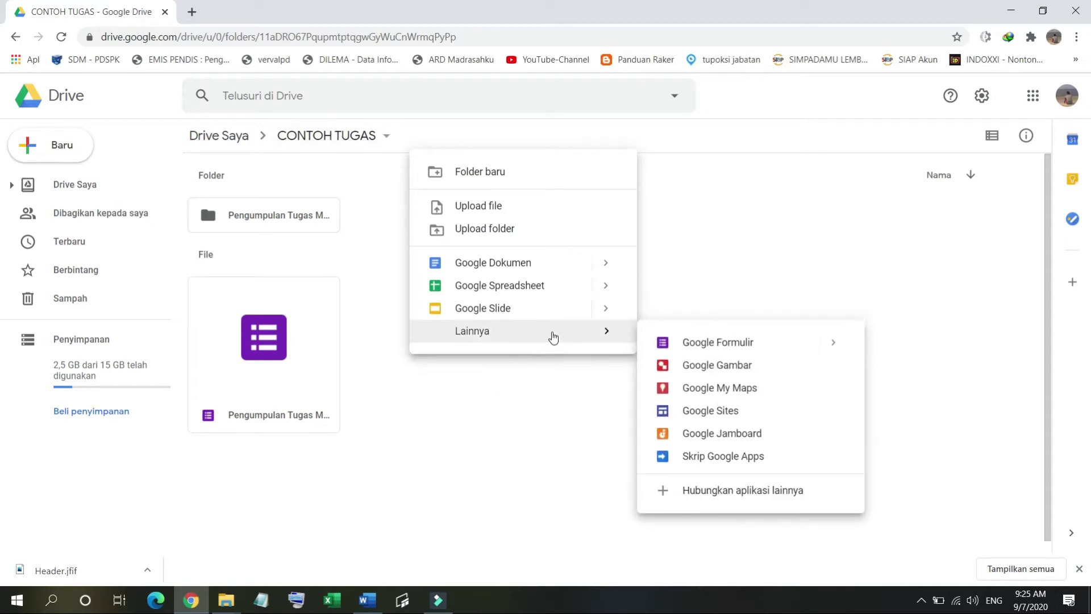
left_click(712, 353)
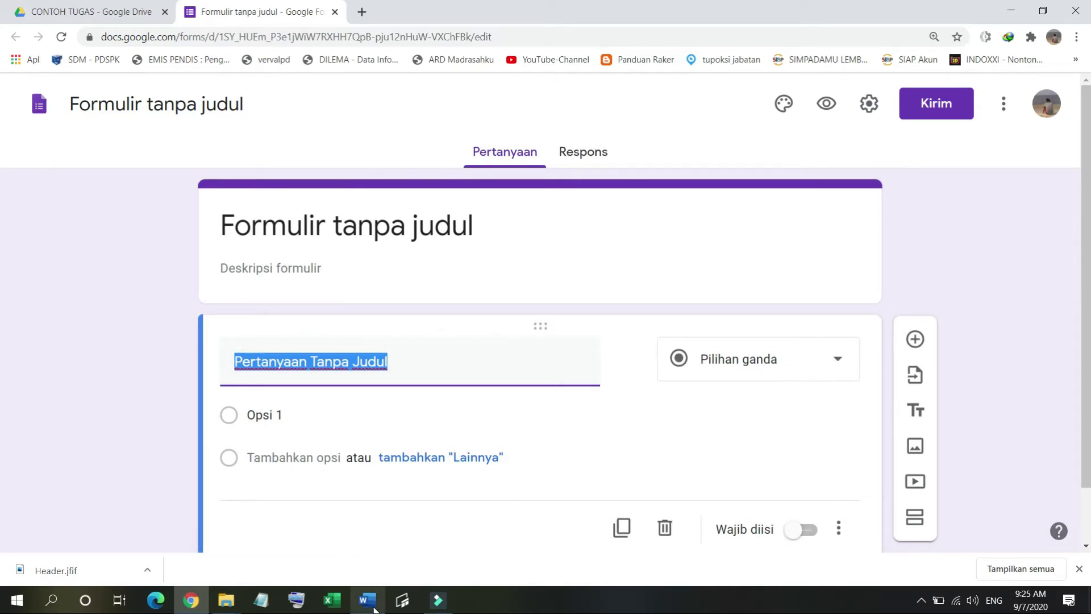
mouse_move(369, 608)
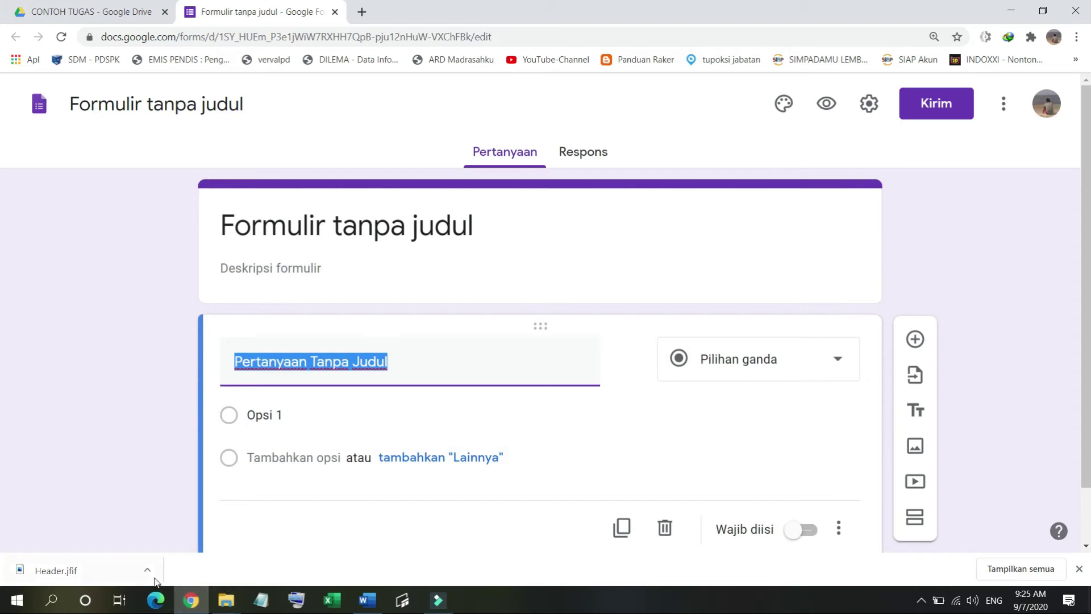
left_click(1079, 569)
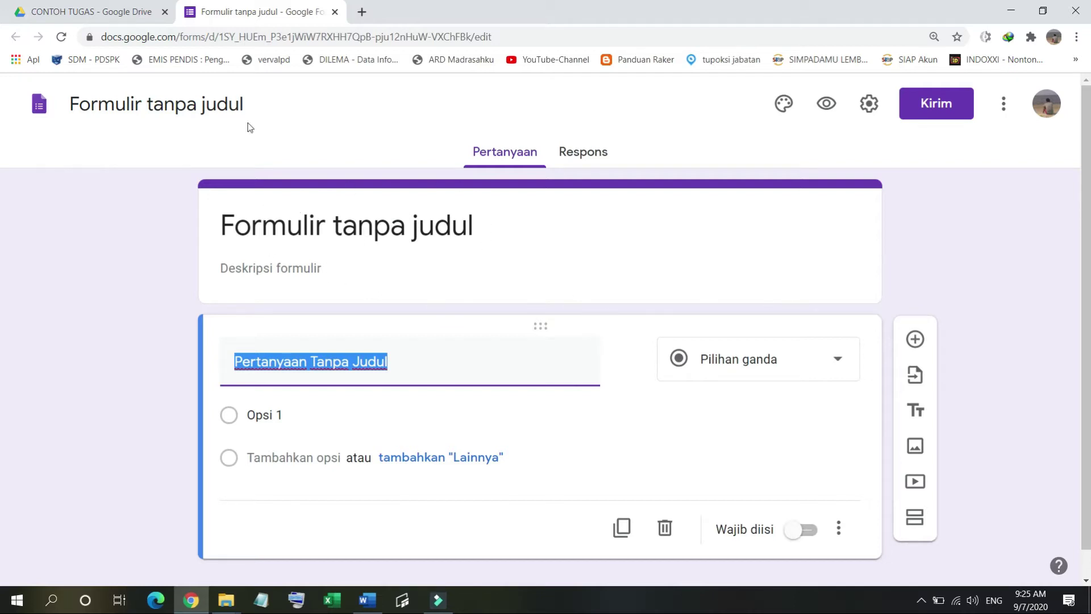
Step: Name the form file "Kelas III Al - Islam PTS Ganjil 2020-2021"
left_click(123, 107)
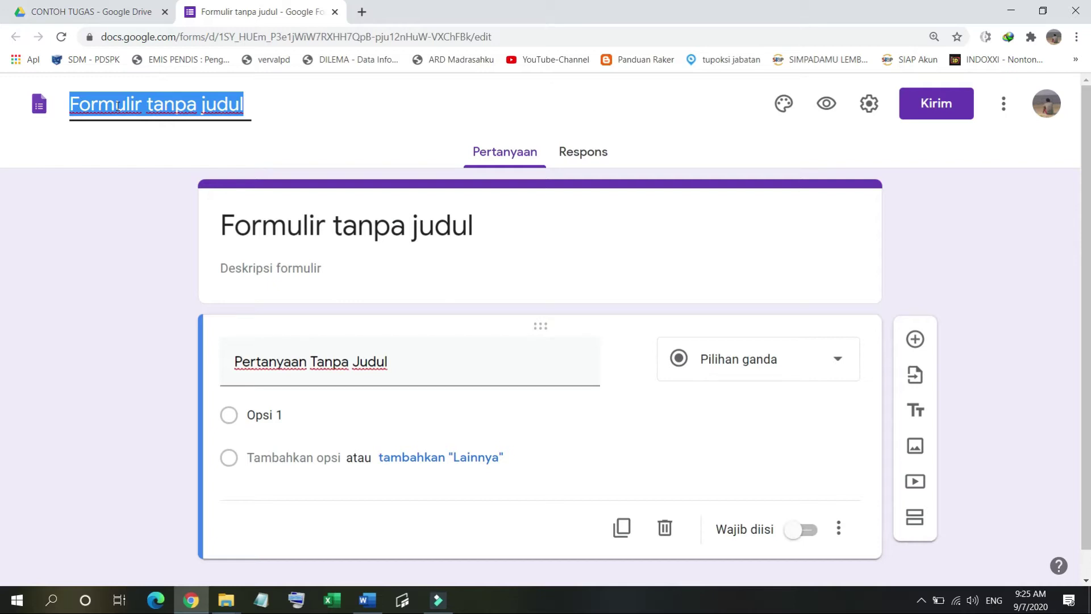
type("Kelas III -")
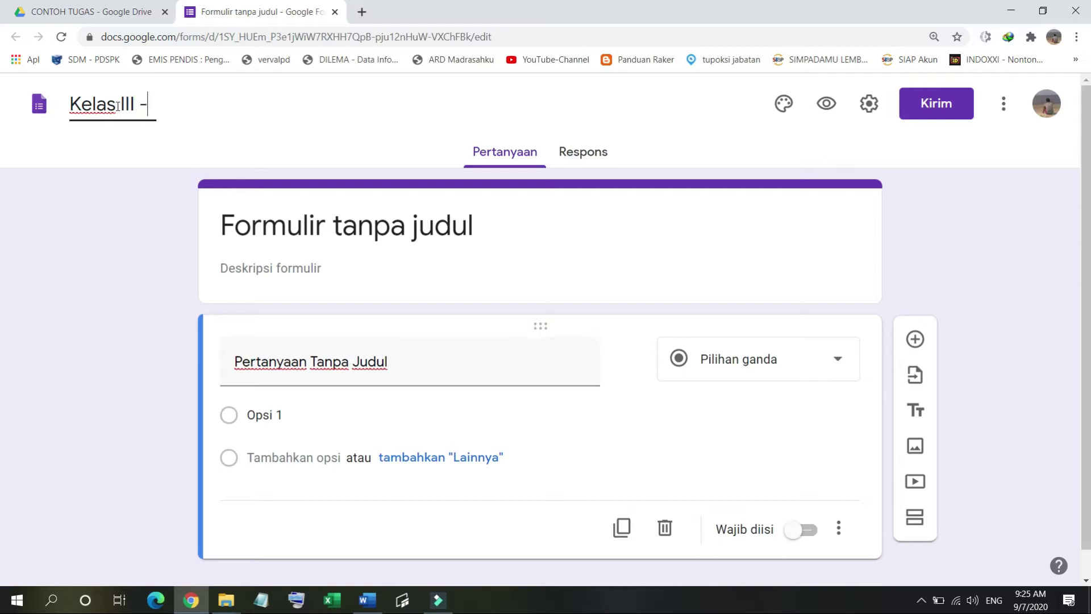
key("BackSpace")
key("BackSpace")
type("AI - Islam ")
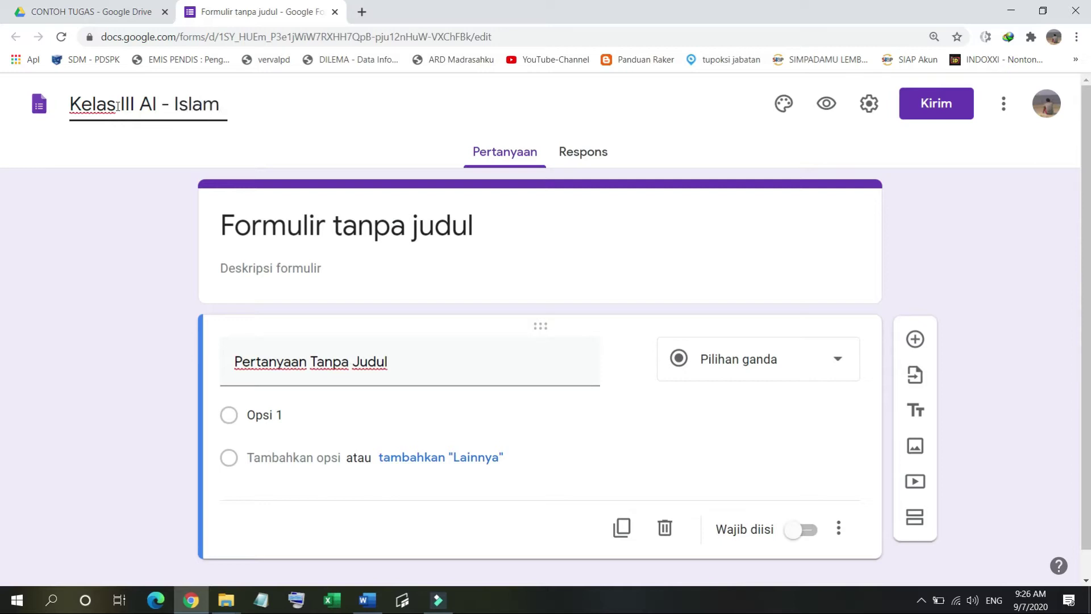
type("PTS Ganjil 2020")
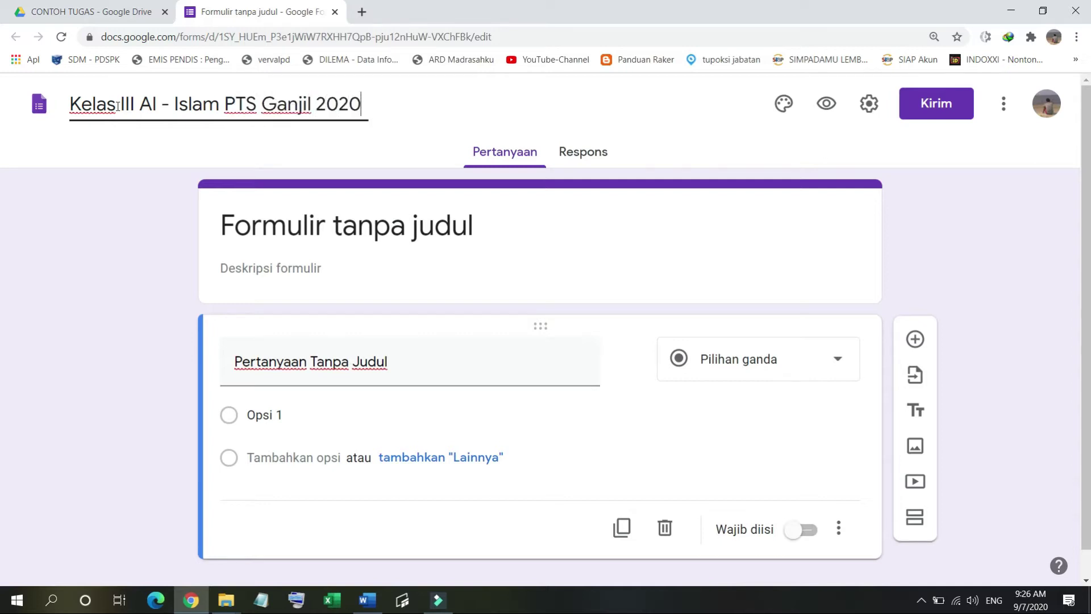
type("-2021")
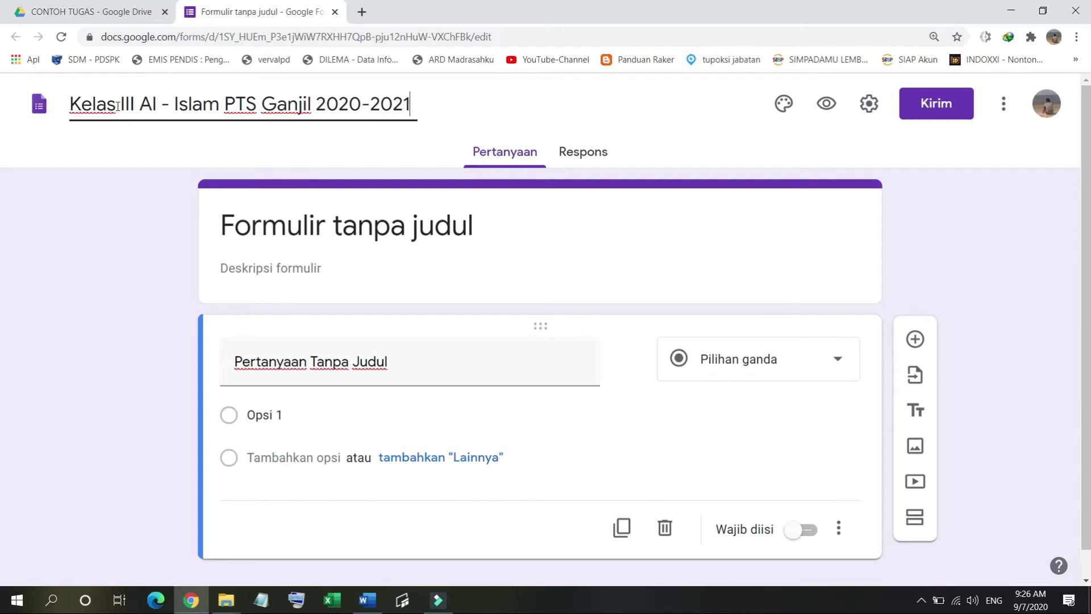
Step: Upload Header.jpg from New Volume (D:) as the form's header image and close the theme options
left_click(782, 108)
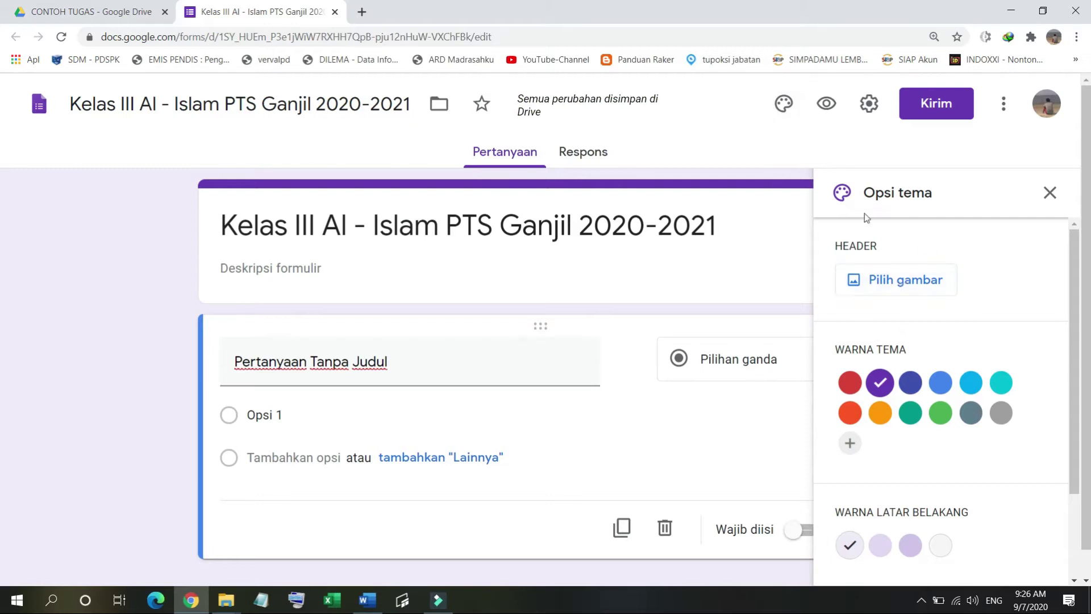
left_click(896, 280)
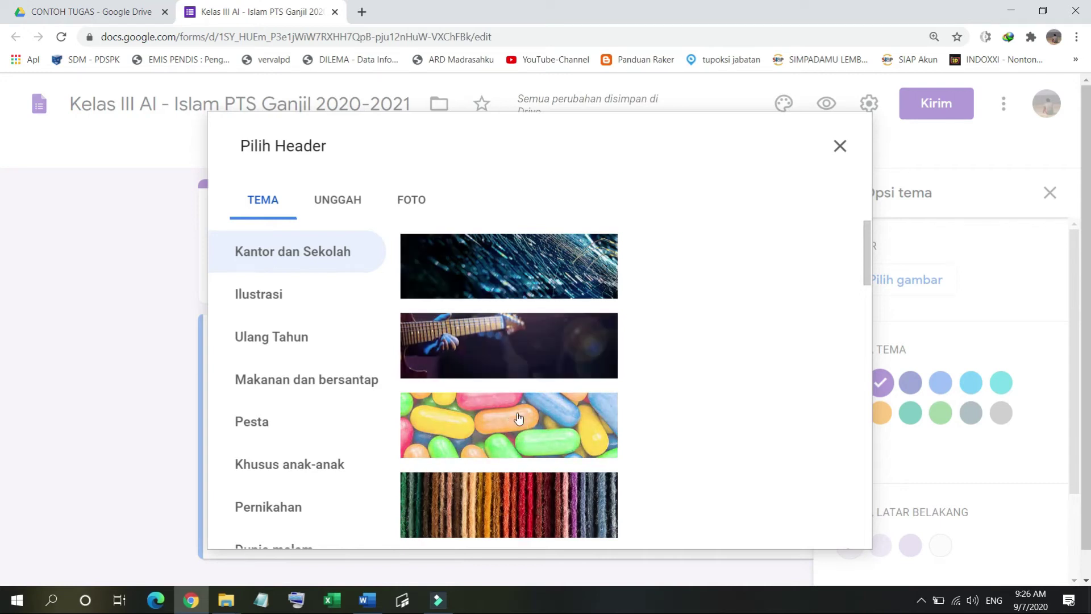
left_click(337, 202)
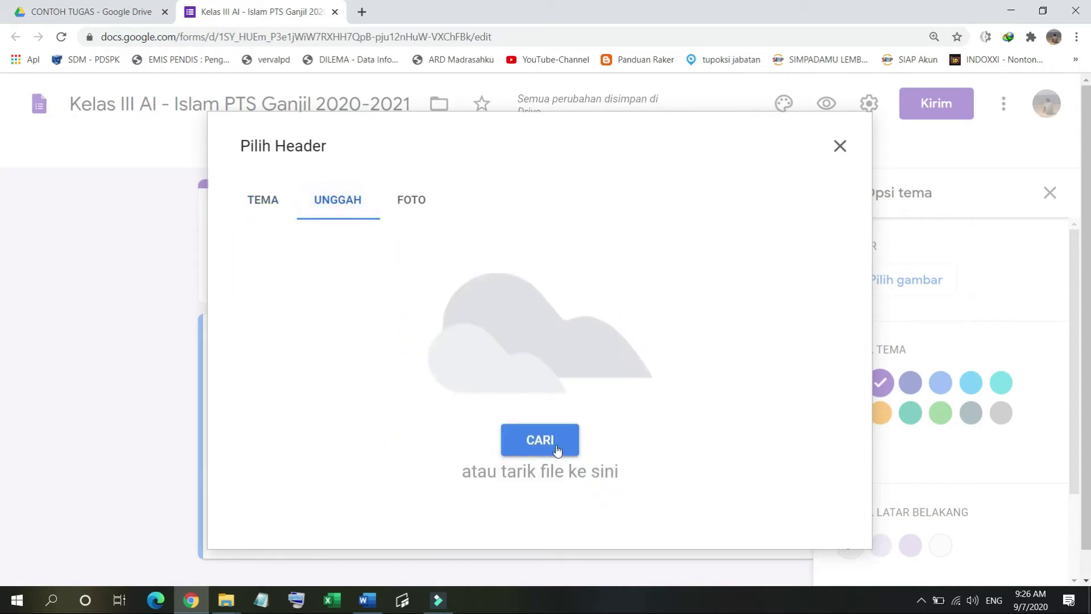
left_click(541, 439)
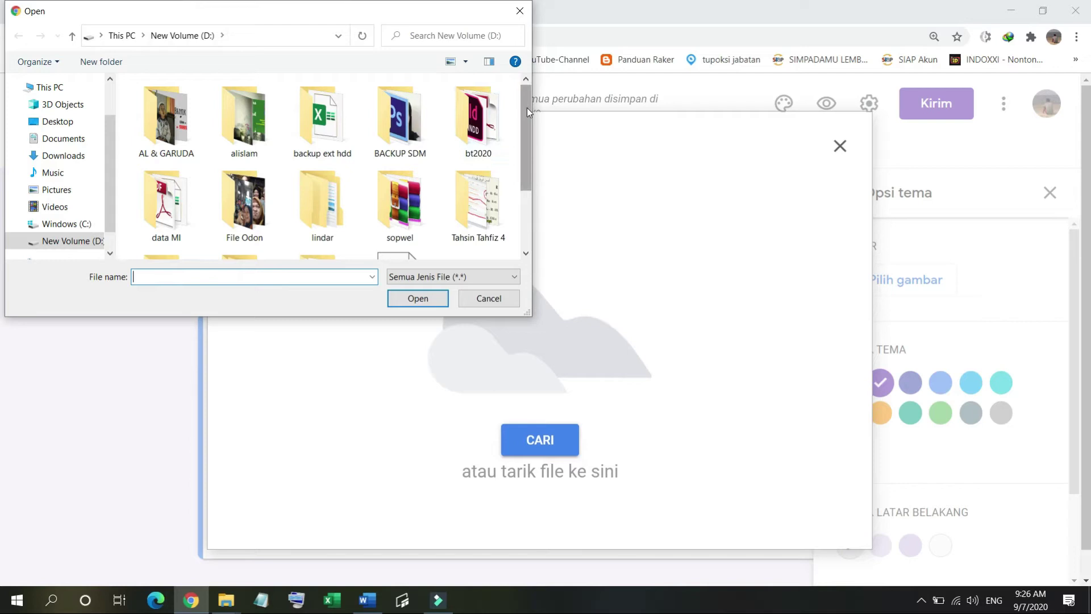
left_click_drag(526, 107, 527, 178)
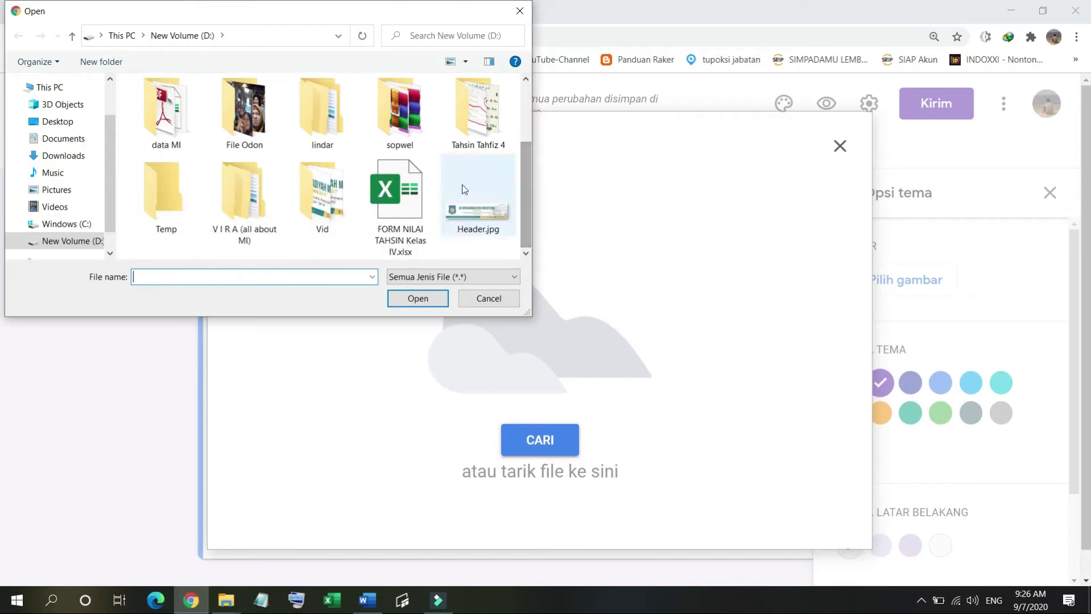
double_click(469, 213)
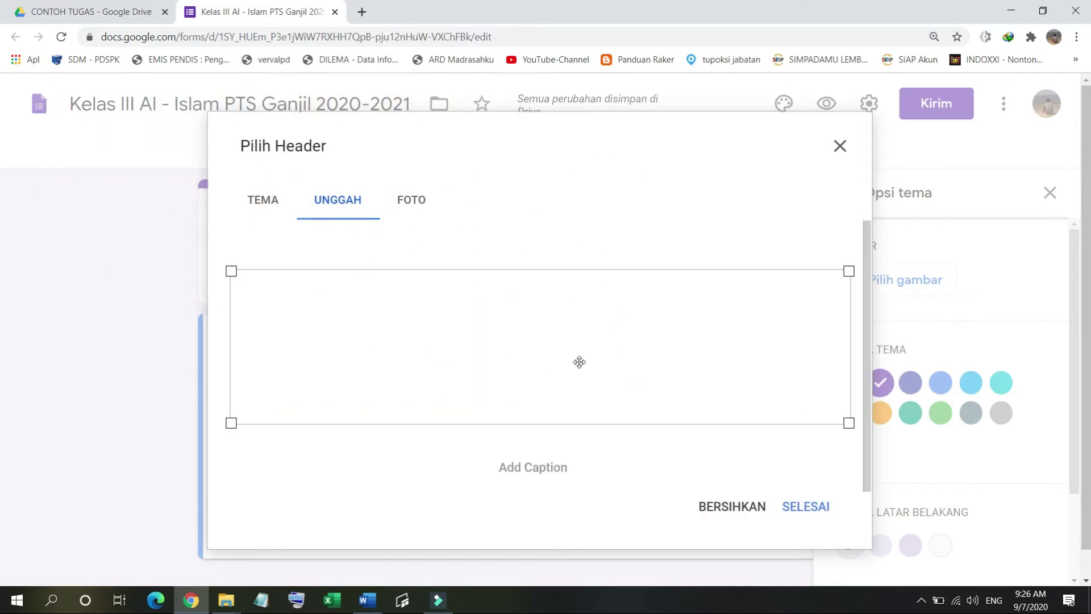
left_click(803, 505)
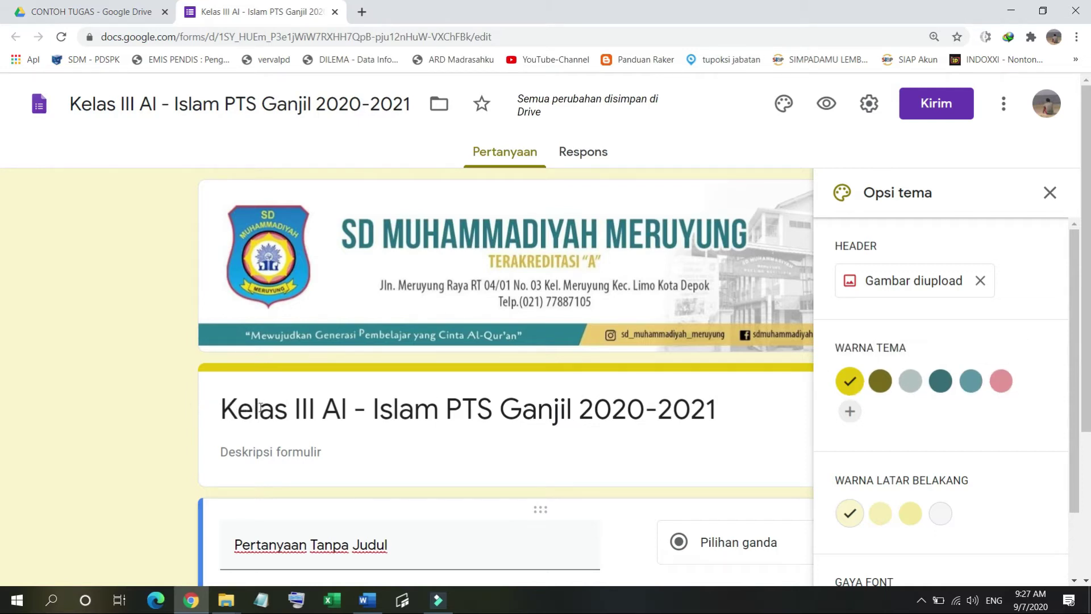
left_click(1049, 193)
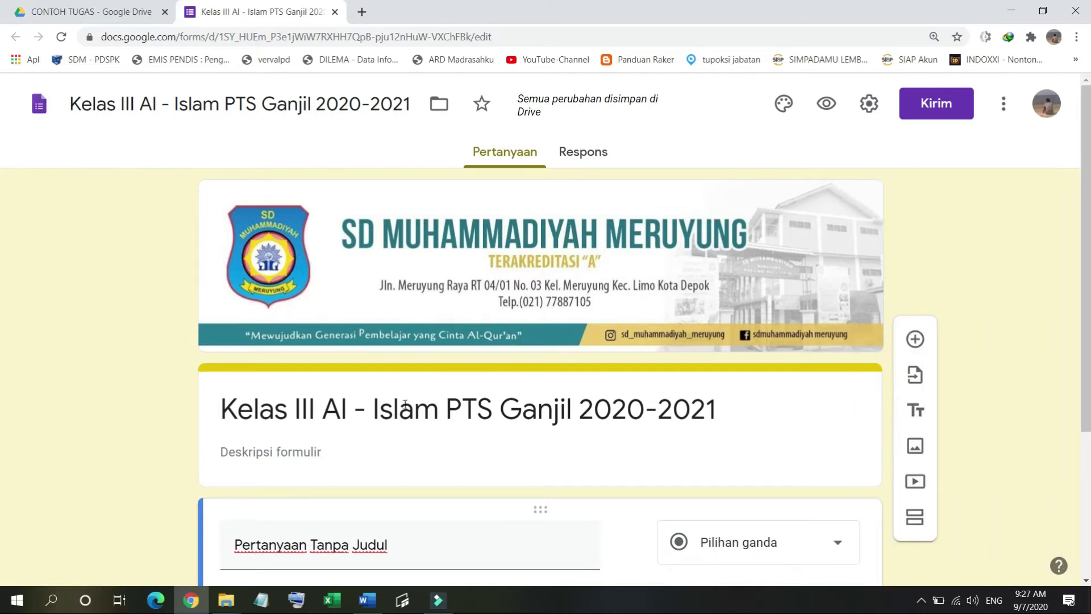
Step: Replace the form's displayed title with "PENILAIAIAN TENGAH SEMESTER GANJIL TAHUN PELAJARAN 2020-2021"
triple_click(320, 412)
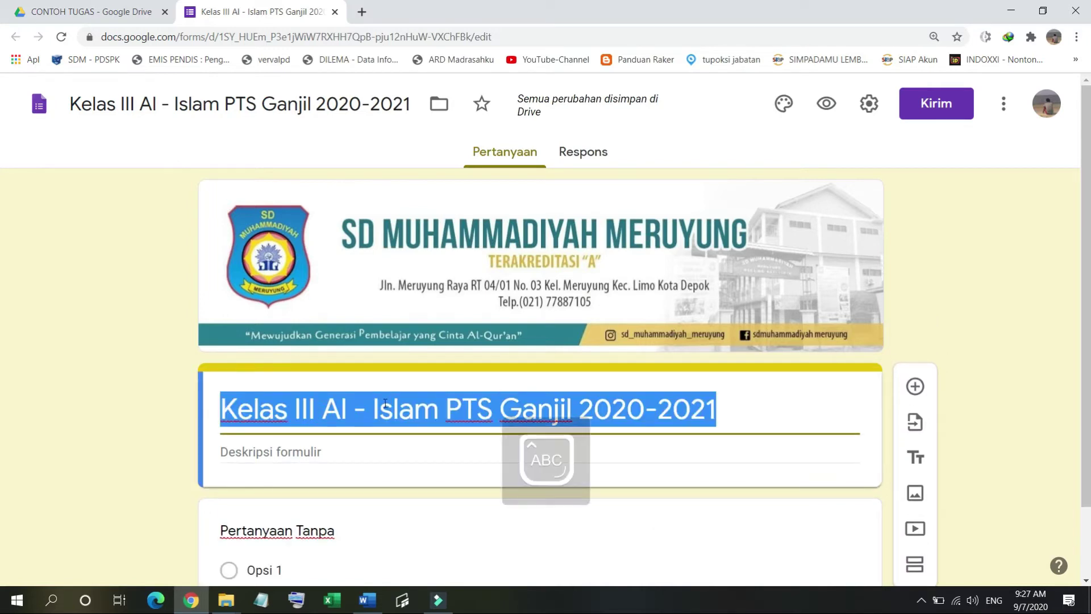
type("PW")
key("BackSpace")
type("E")
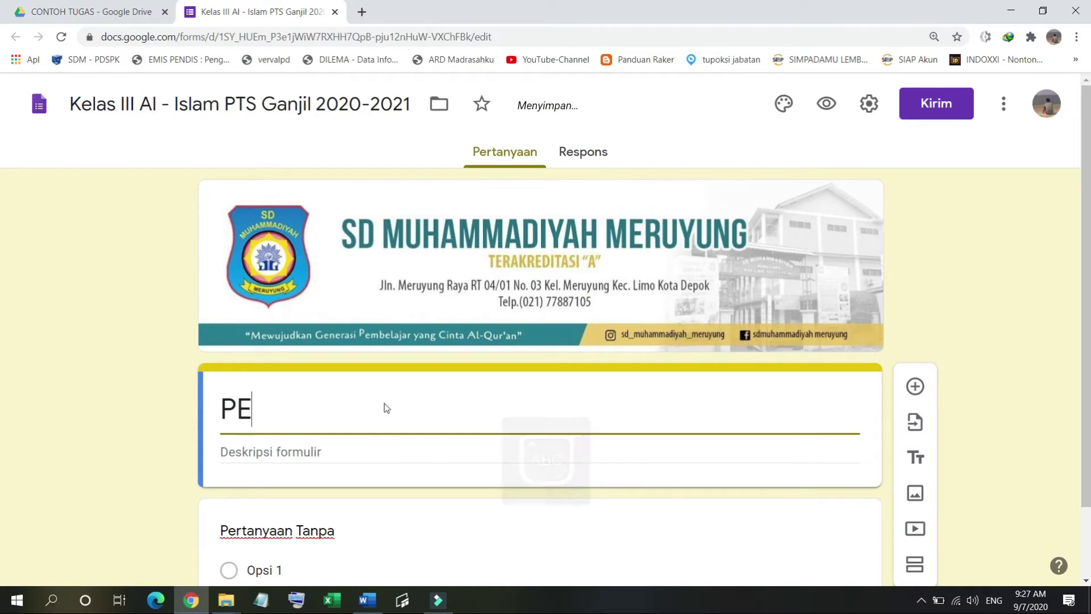
type("NILAIAIAN T")
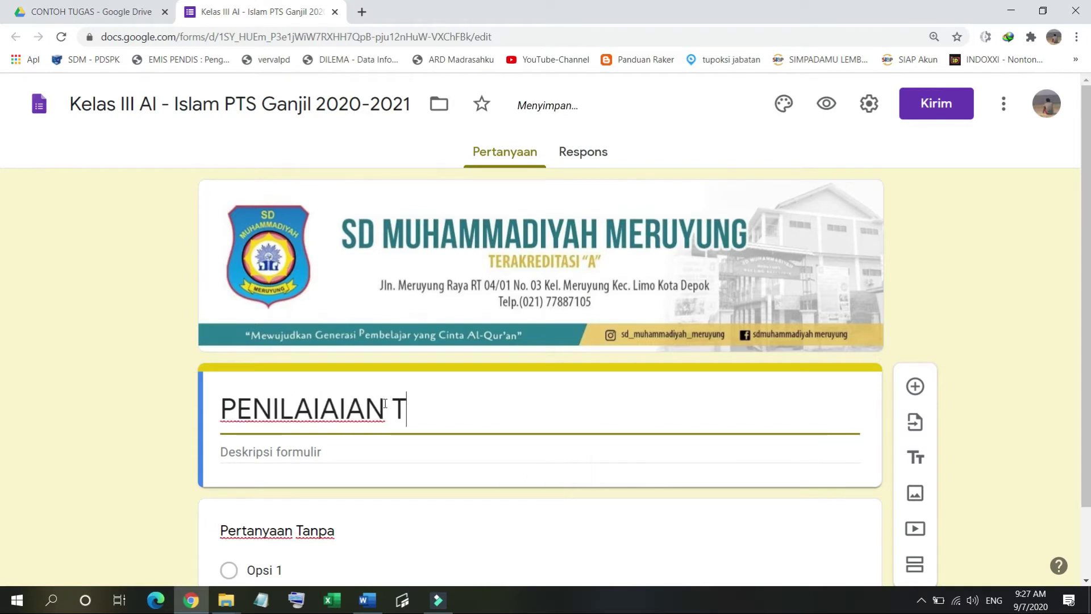
type("ENGAH SEMESTER")
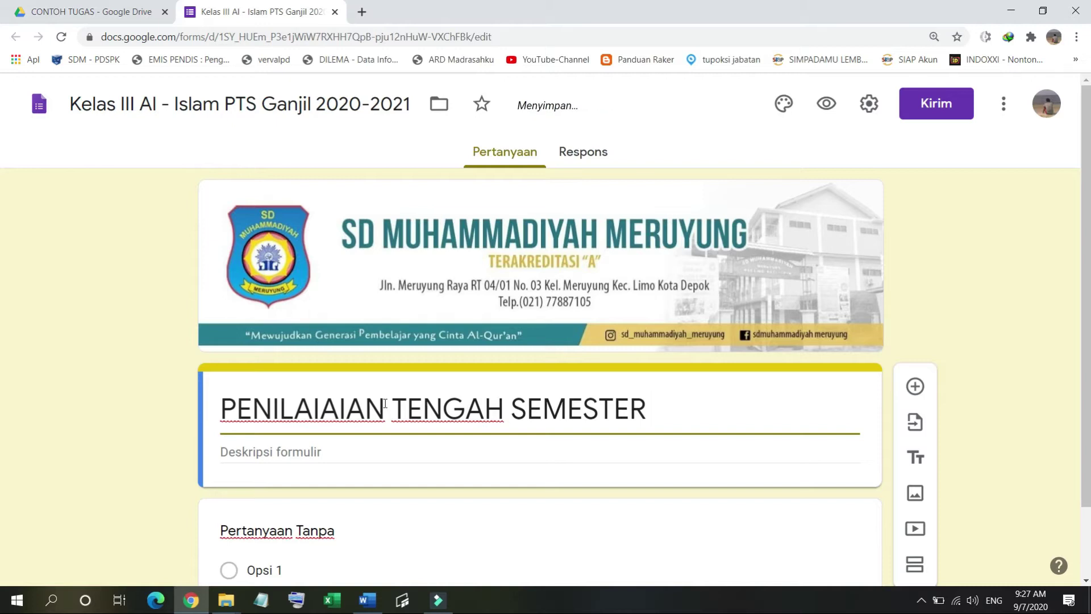
type(" GANJIL")
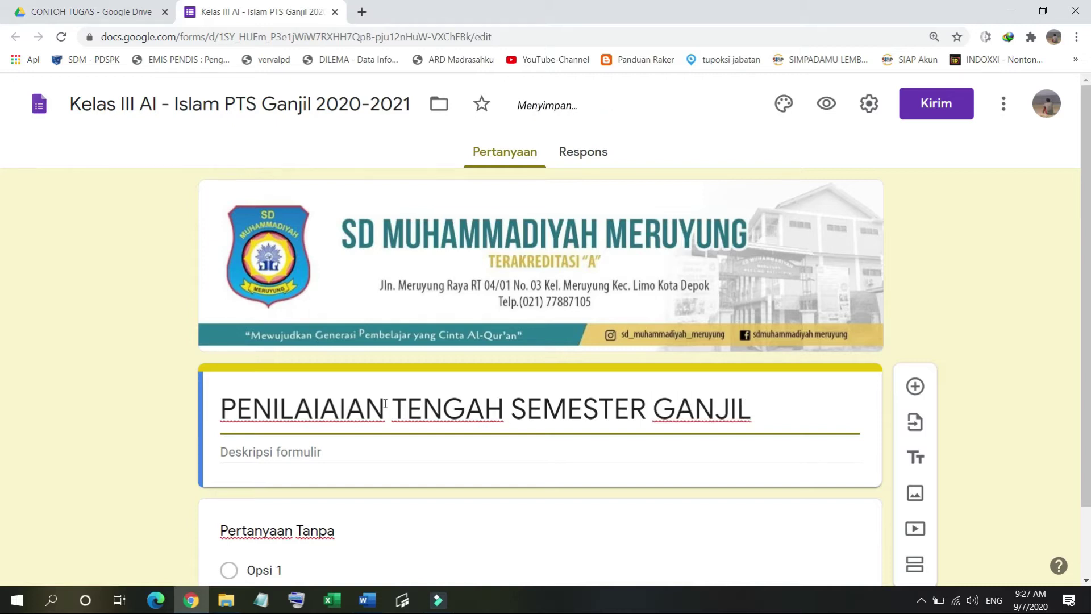
type(" TAHUN")
type("P")
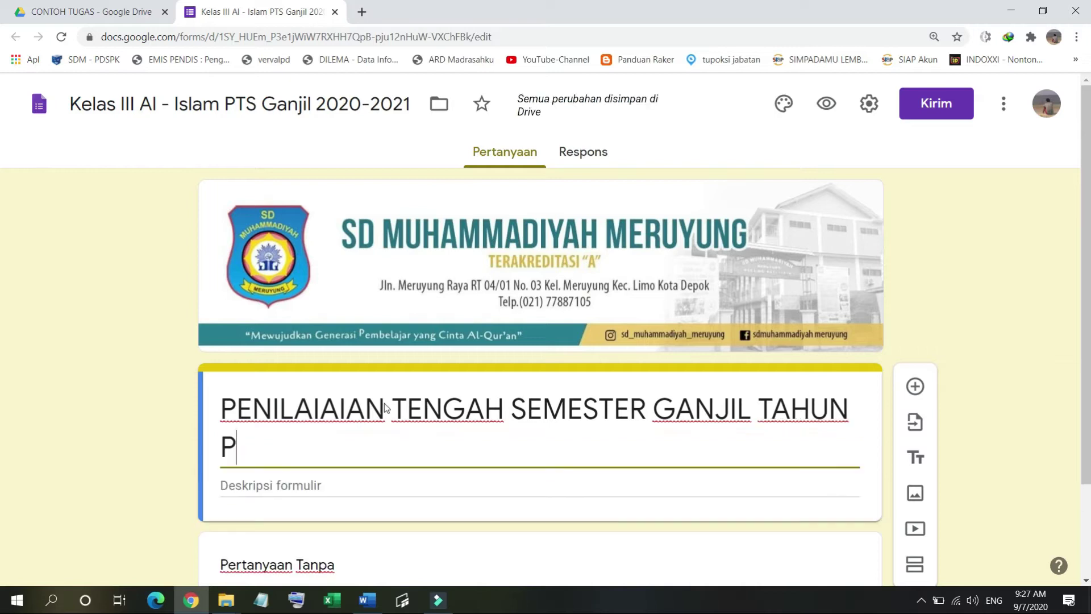
type("ELAJARAN 20")
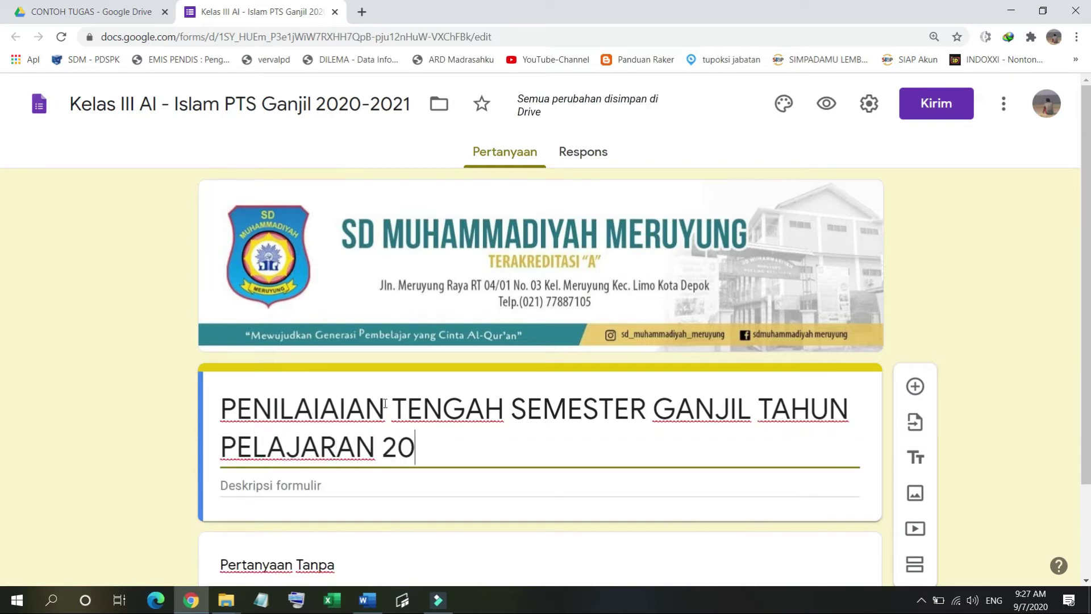
type("20-2021")
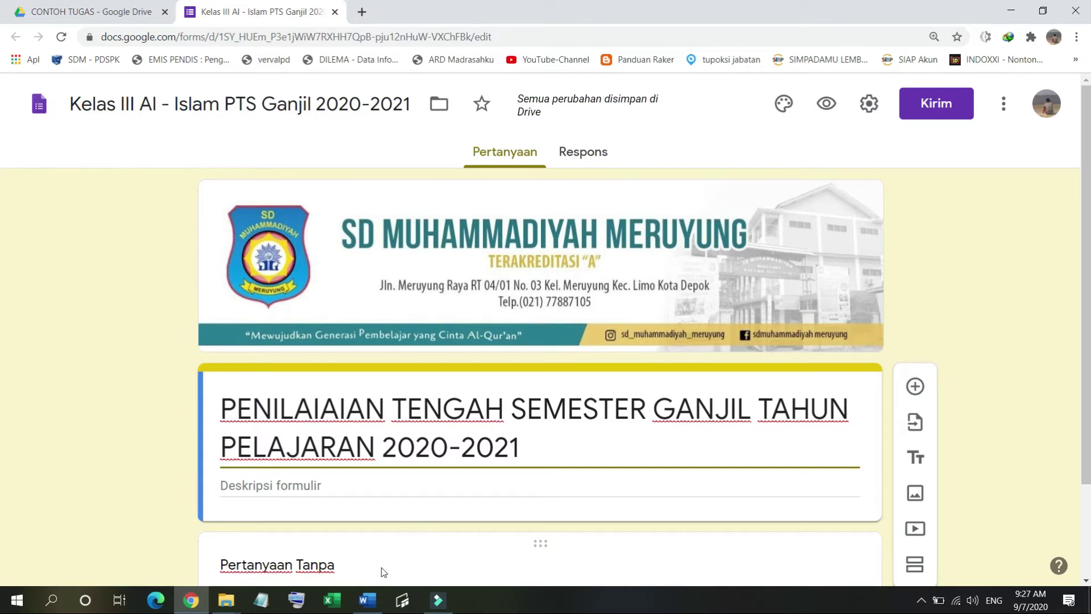
Step: Copy the Mata Pelajaran, Kelas, Hari/Tanggal and Waktu lines from the Word document Soal Al-Islam Kelas III PTS Ganjil.docx into the form description
mouse_move(369, 602)
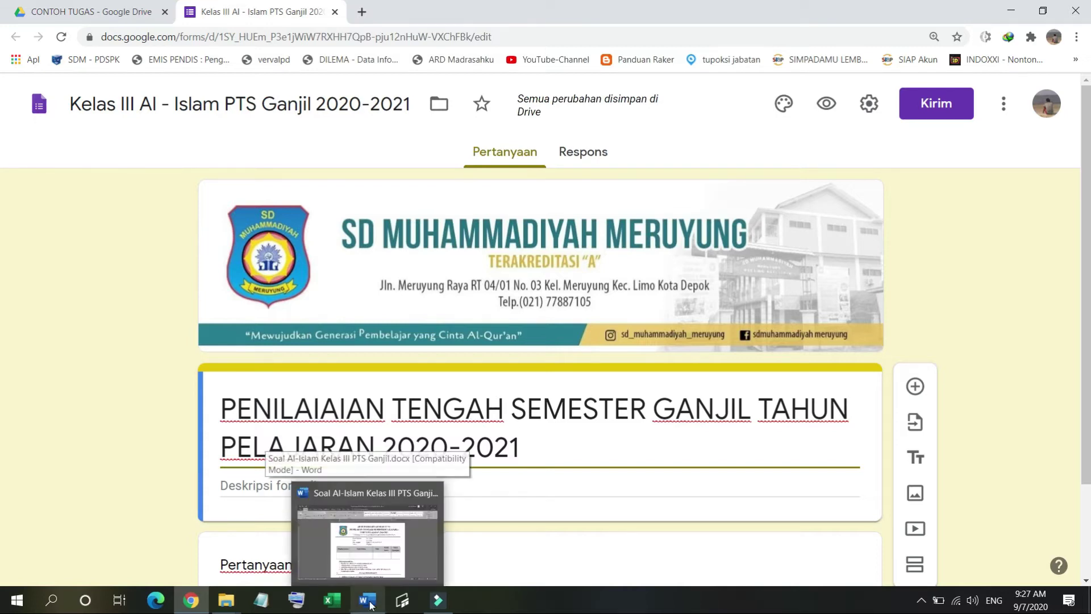
left_click(369, 601)
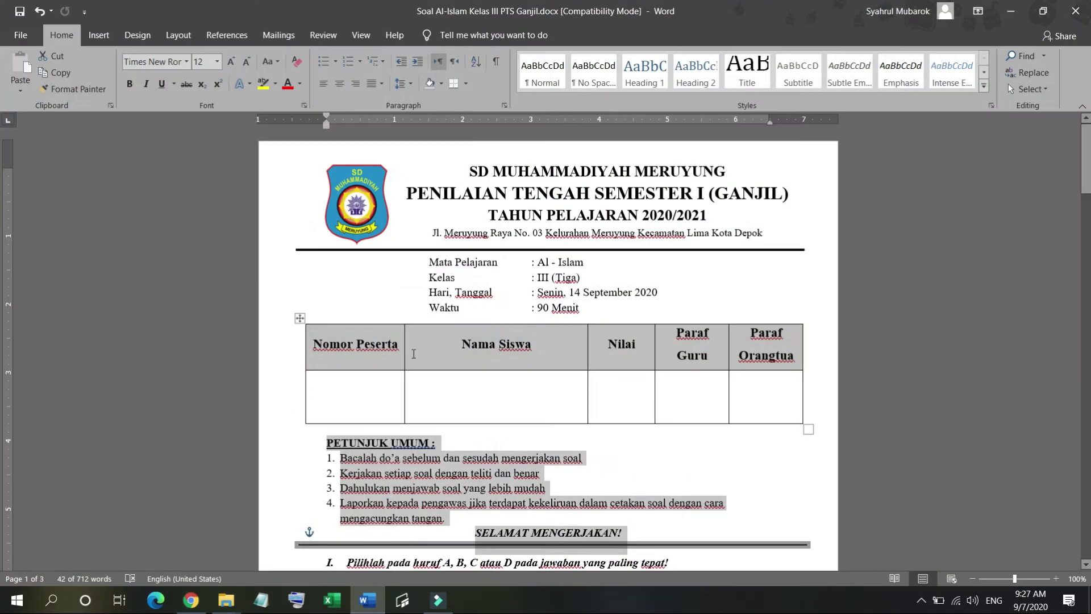
left_click_drag(427, 263, 618, 310)
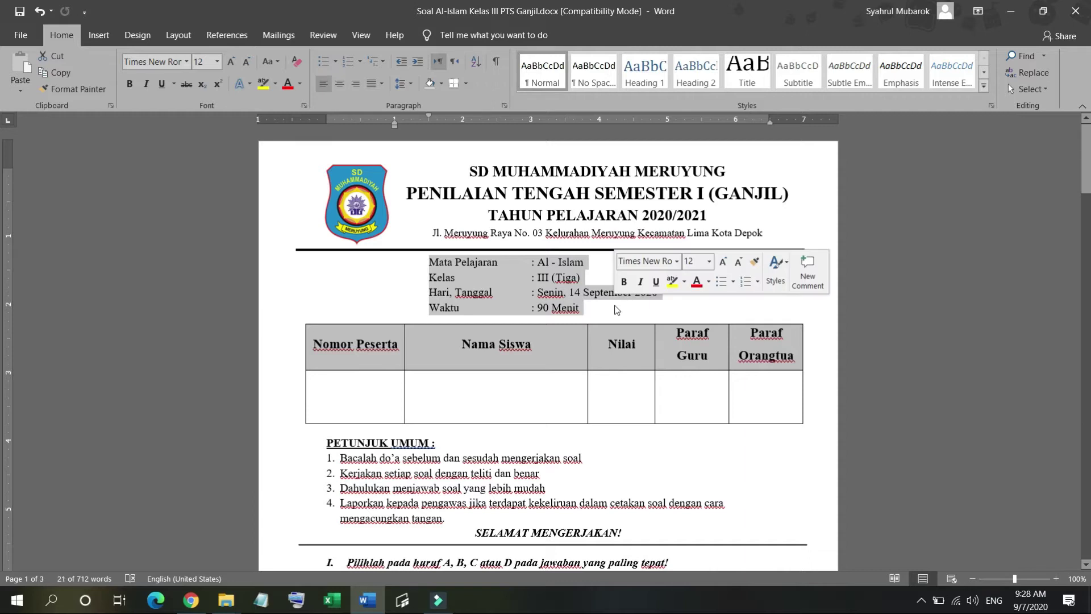
left_click(417, 453)
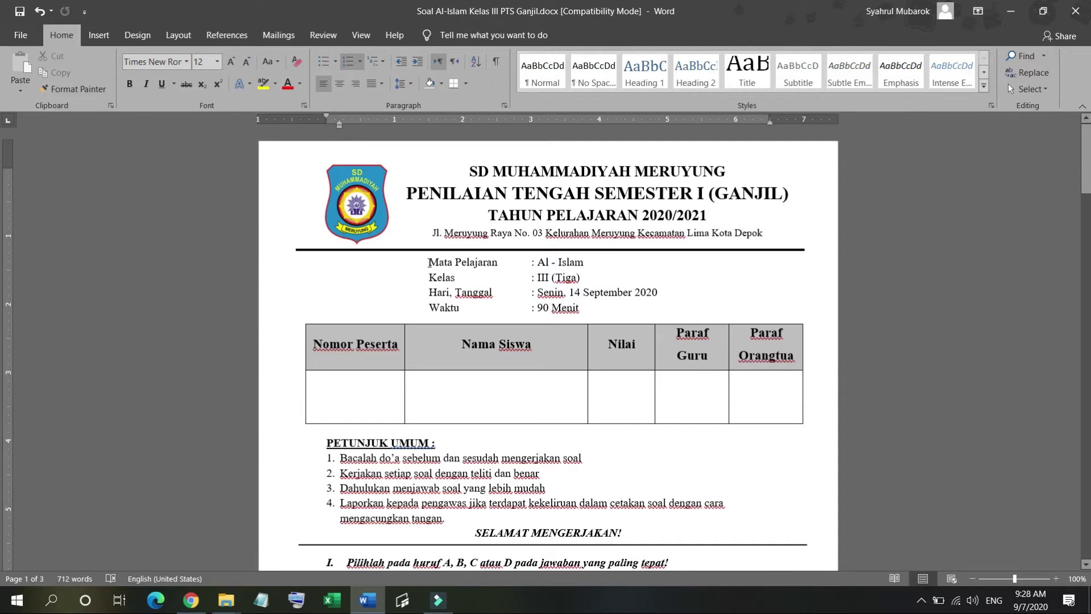
left_click_drag(427, 263, 608, 308)
key("ctrl+c")
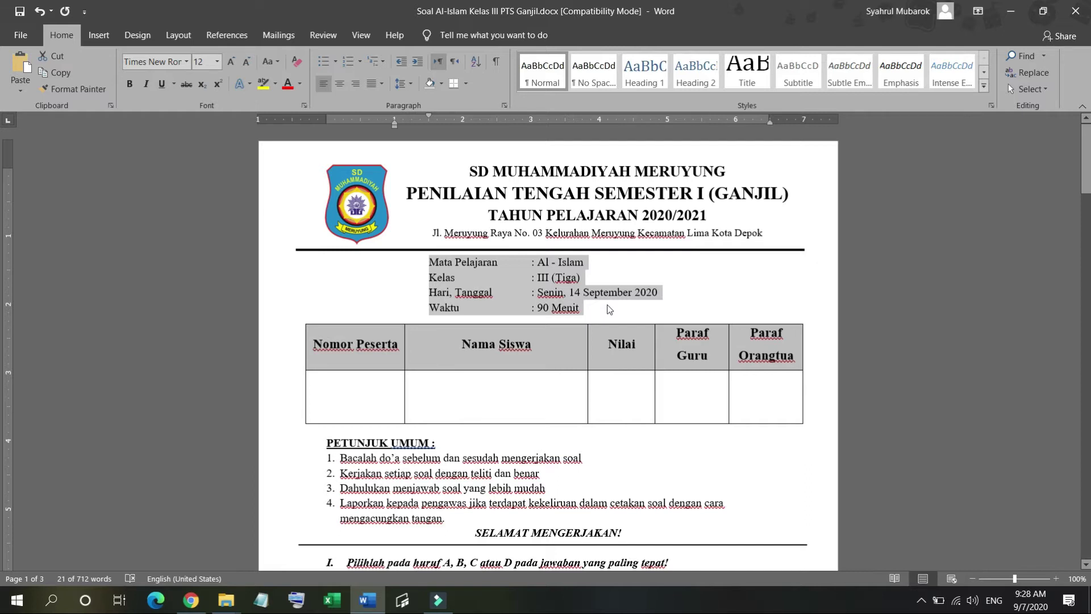
key("alt+Tab")
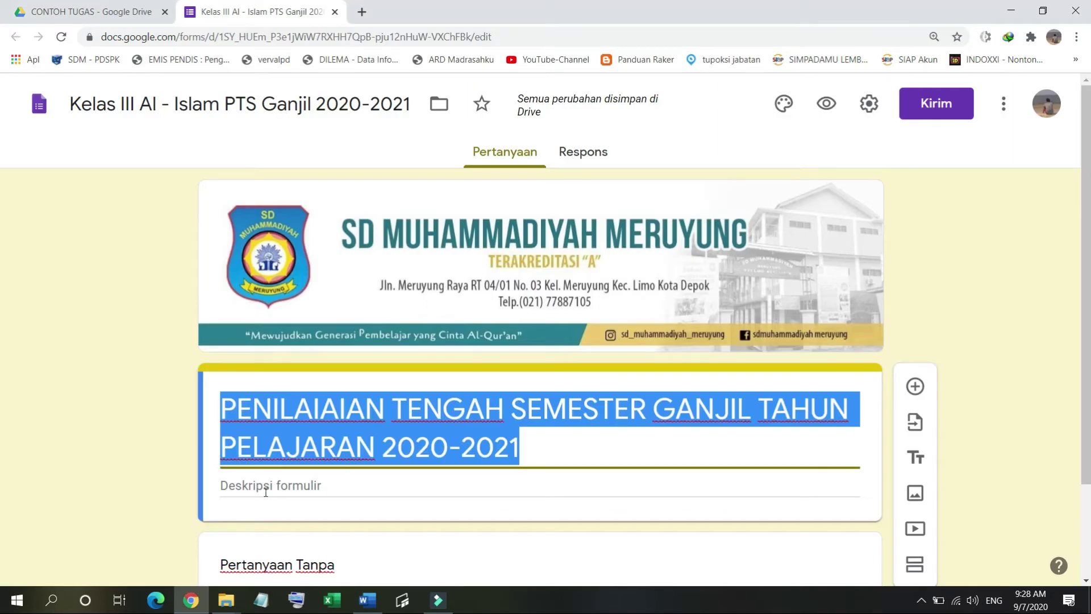
left_click(267, 488)
key("ctrl+v")
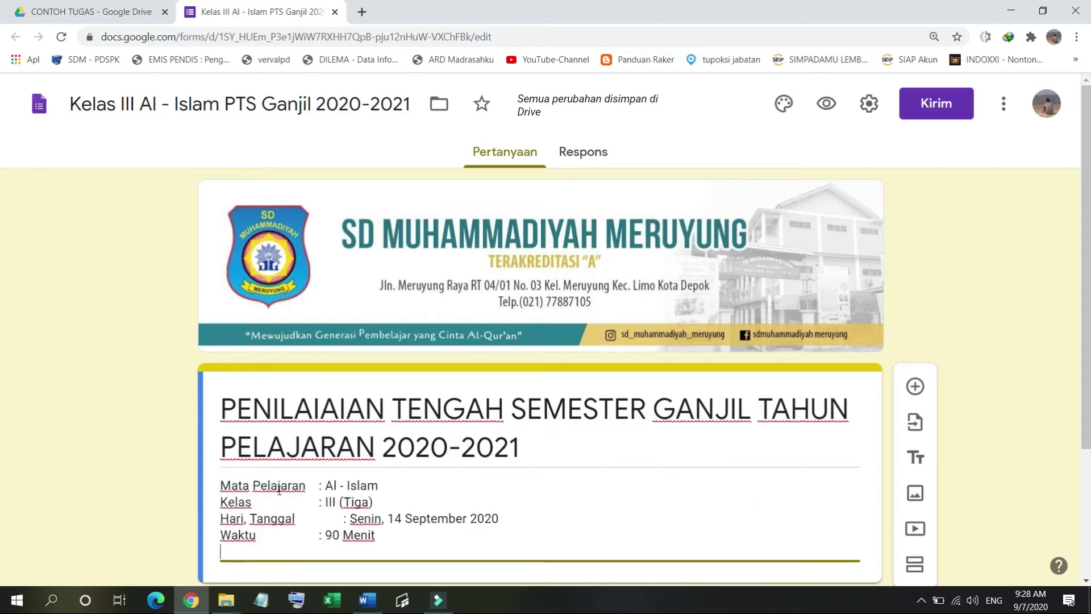
Step: Remove the extra spacing before the colon in the description's Hari, Tanggal line and add a new line below the Waktu line
left_click(318, 521)
key("BackSpace")
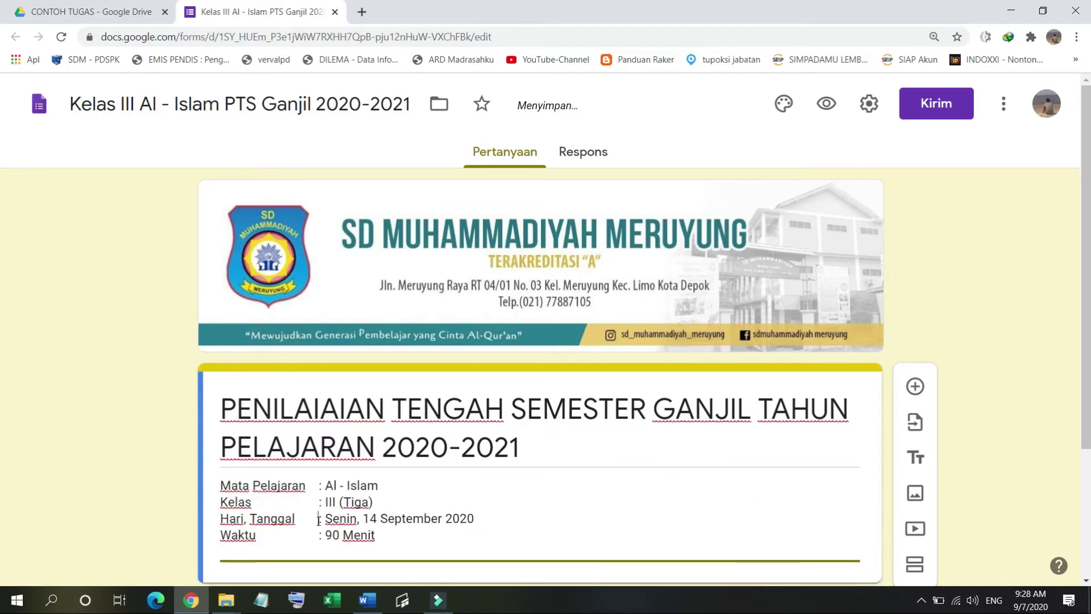
left_click_drag(1088, 294, 1088, 359)
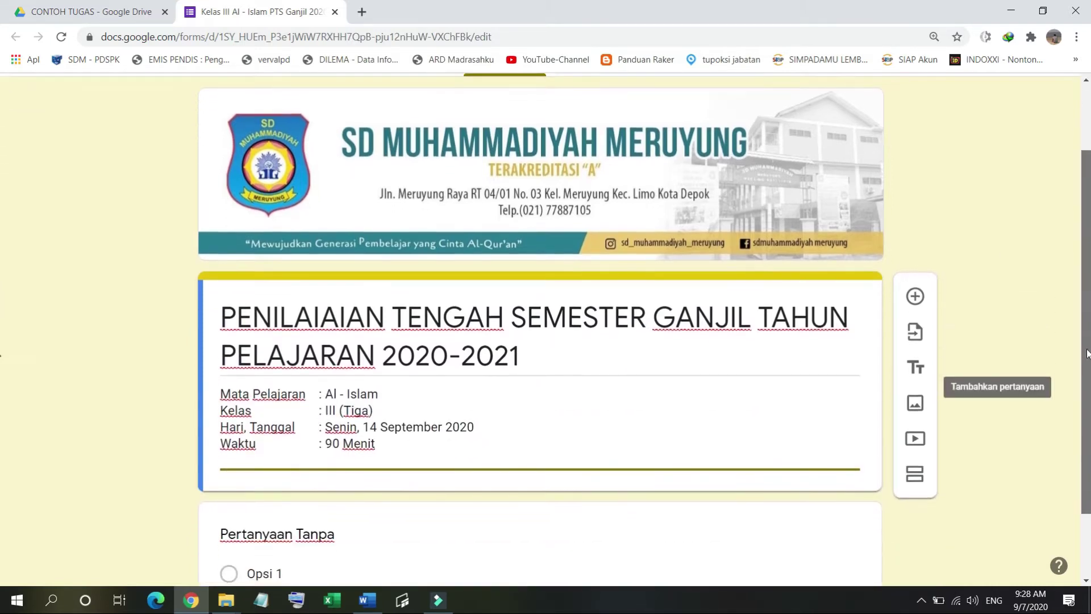
left_click(413, 441)
key("Return")
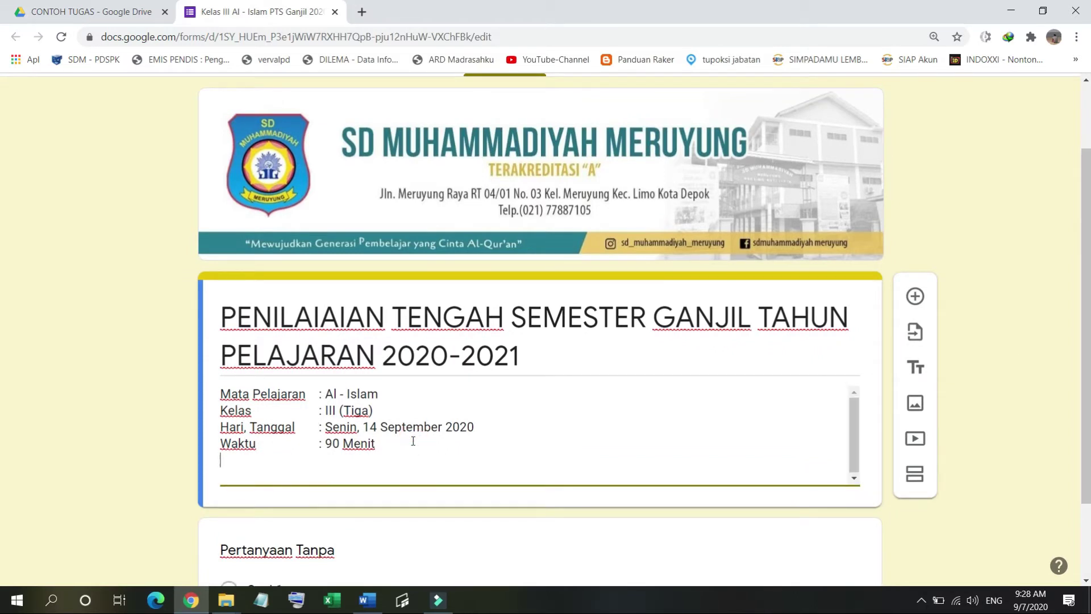
Step: Copy the PETUNJUK UMUM heading and its four numbered instructions from the Word document into the form description below the exam details
key("alt+Tab")
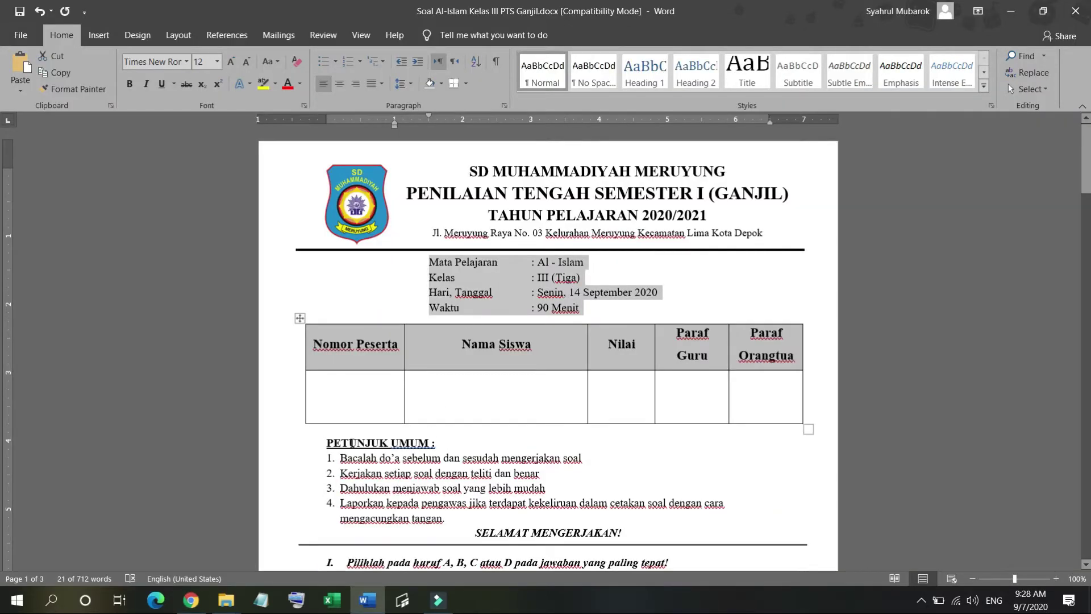
left_click_drag(326, 442, 499, 522)
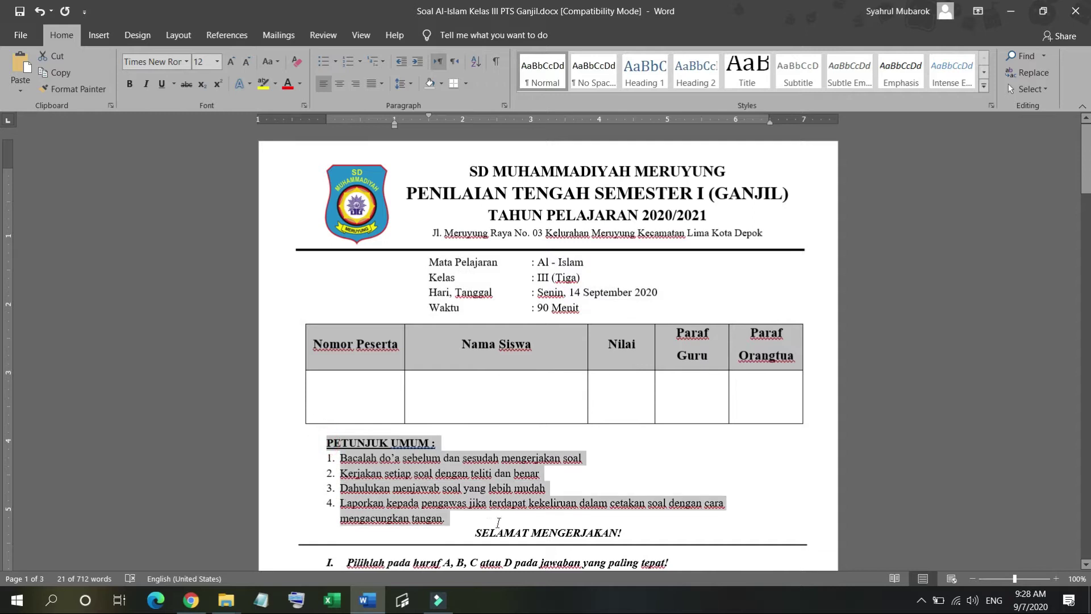
key("alt+Tab")
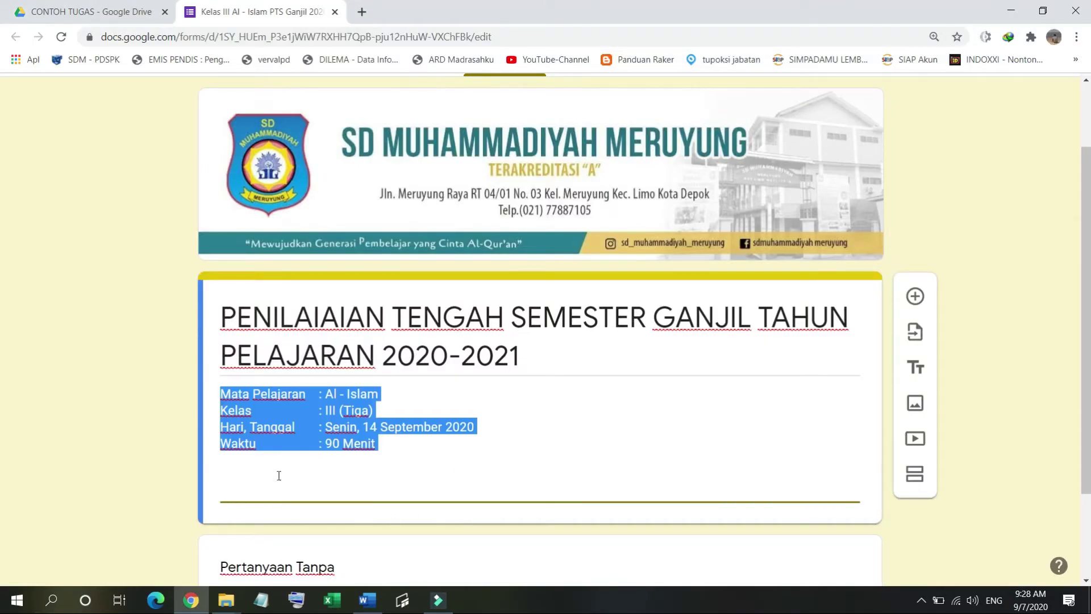
left_click(281, 478)
type("PETUNJUK UMUM : 1.\tBacalah do'a sebelum dan sesudah mengerjakan soal 2.\tKerjakan setiap soal dengan teliti dan benar 3.\tDahulukan menjawab soal yang lebih mudah 4.\tLaporkan kepada pengawas jika terdapat kekeliruan dalam cetakan soal dengan cara mengacungkan tangan.")
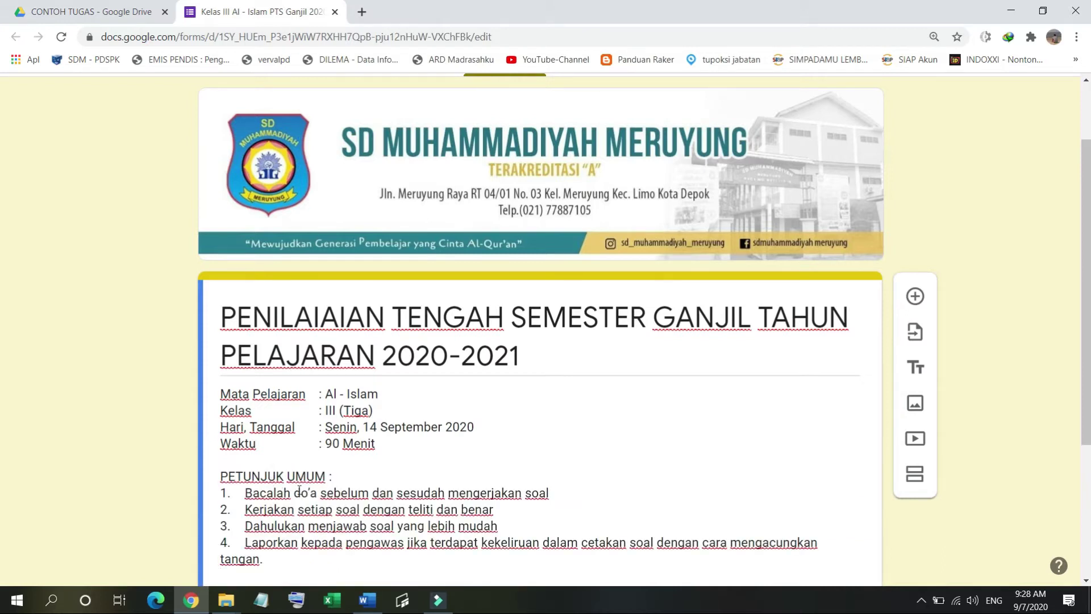
Step: Add a fifth instruction to the description reading "Isilah data-data seperti nama dan kelas yang sesuai dan benar"
type("5.   iSILAH")
key("BackSpace")
key("BackSpace")
key("BackSpace")
key("BackSpace")
key("BackSpace")
key("BackSpace")
key("Caps_Lock")
type("Isilah data-data sepert")
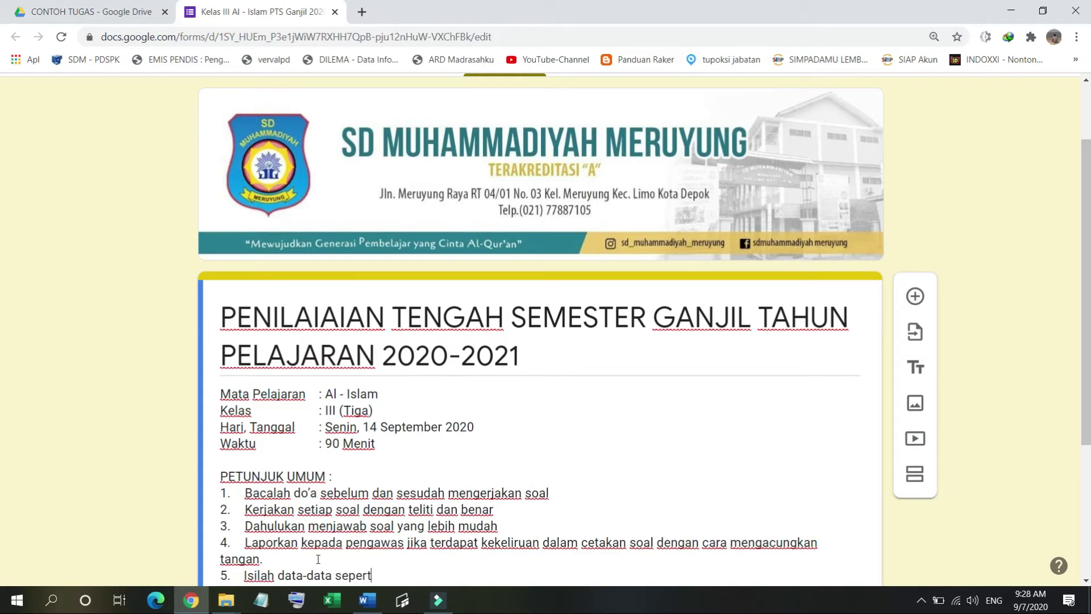
type("in n")
key("BackSpace")
key("BackSpace")
type("nama dan kel")
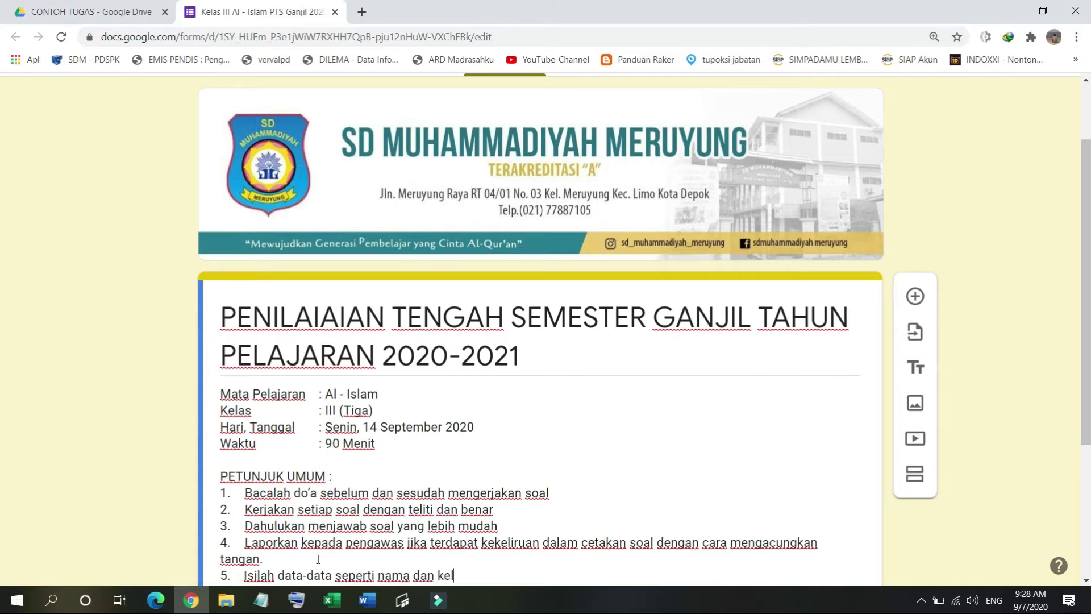
type("as yang sesuai dan benar")
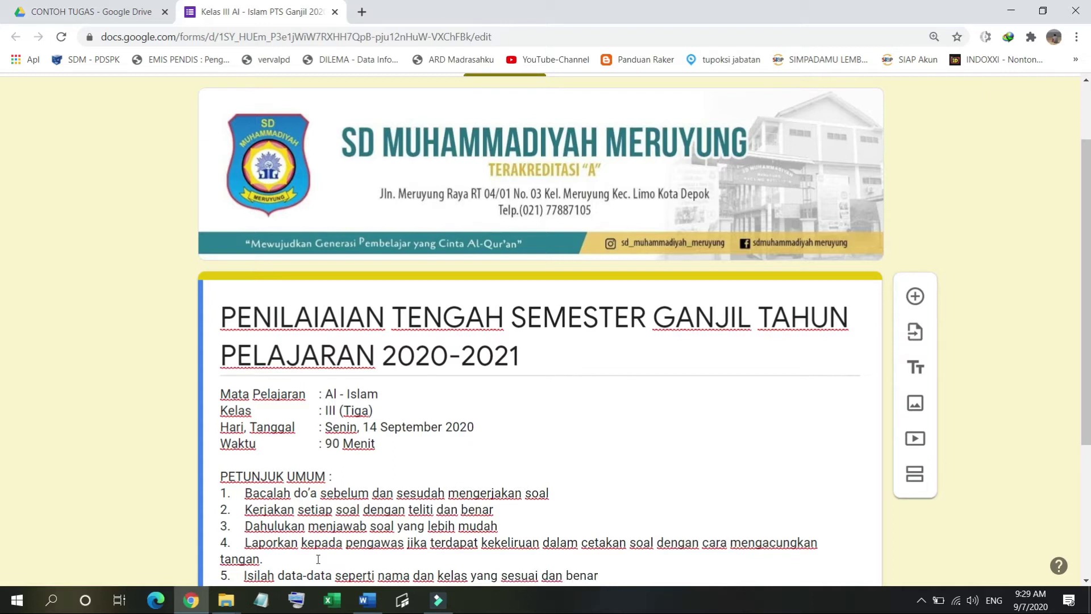
Step: Insert the word "lengkap" after "nama" in the description's fifth instruction
left_click(416, 576)
type("leng")
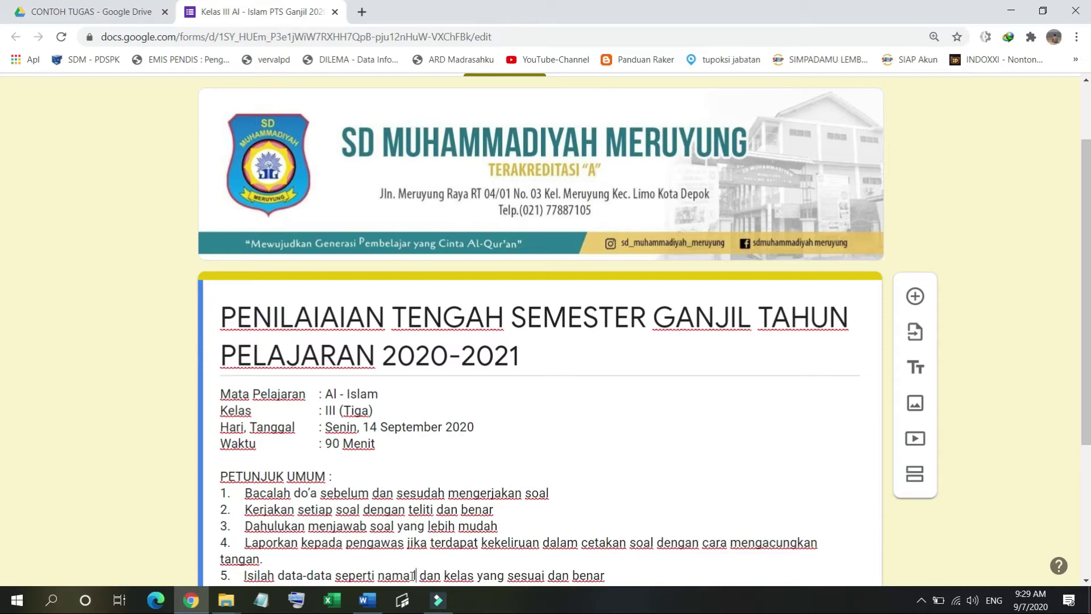
type("kap")
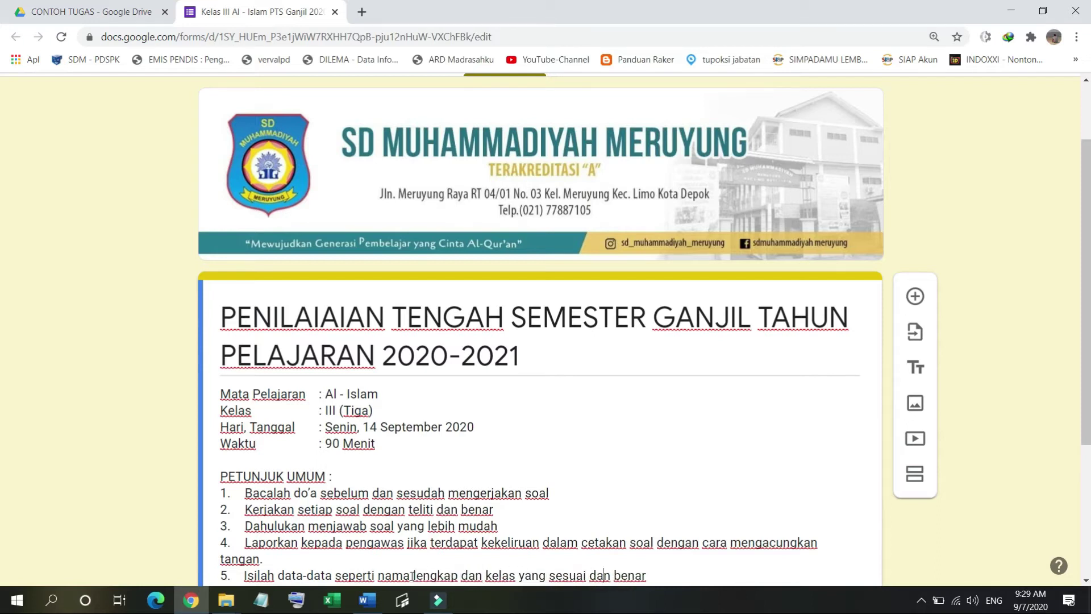
key("Right")
key("Right")
key("Right")
key("Right")
key("Right")
key("Right")
key("Right")
key("Right")
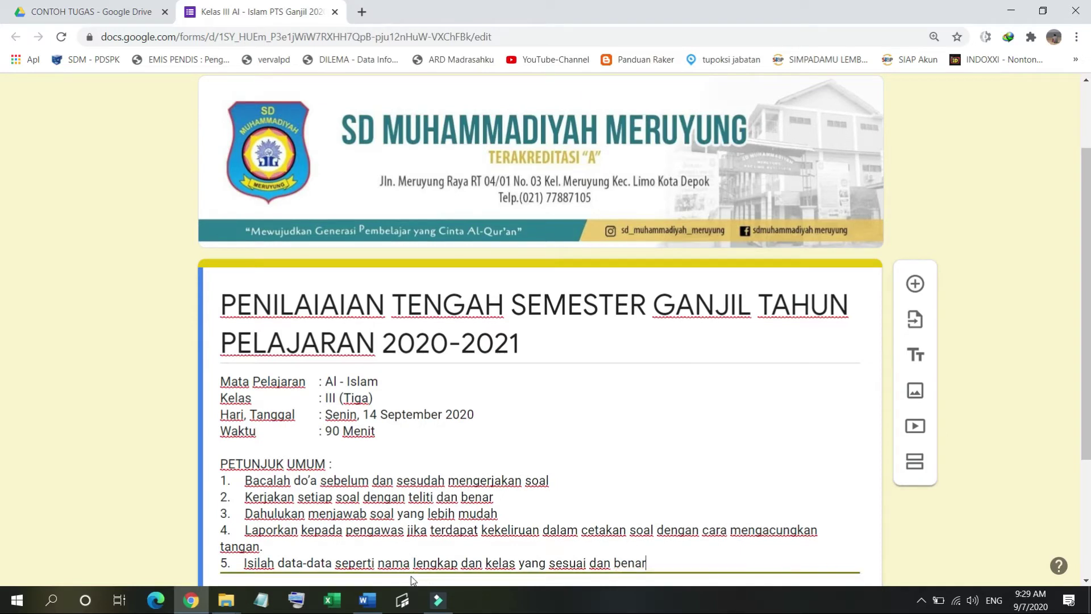
Step: Turn the untitled question into a required Jawaban singkat question titled "Nama Lengkap Siswa :"
scroll(1085, 240, "down", 3)
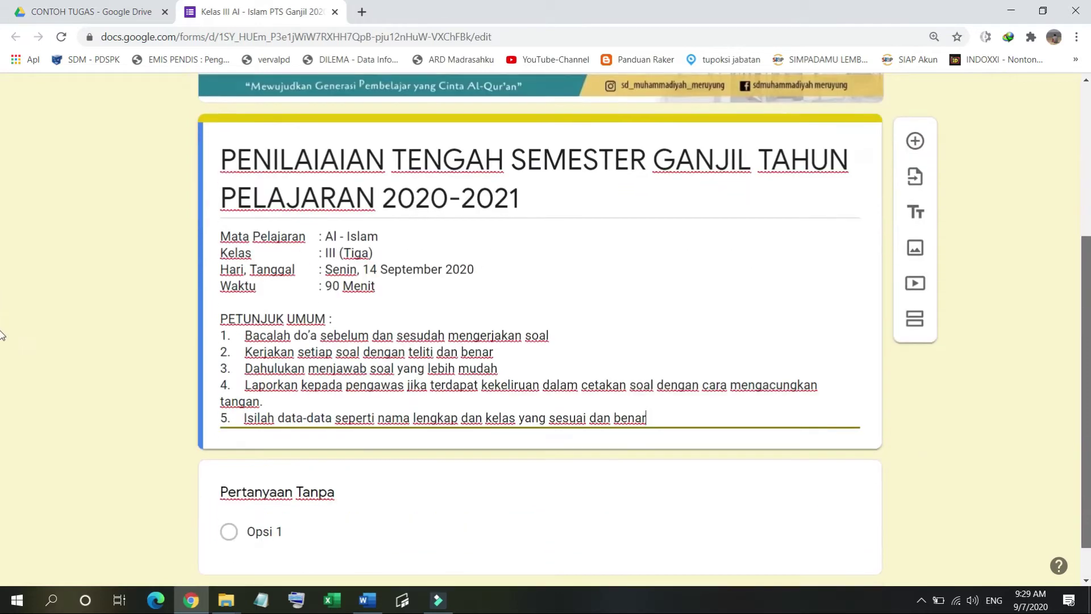
scroll(1, 323, "up", 1)
scroll(2, 323, "up", 1)
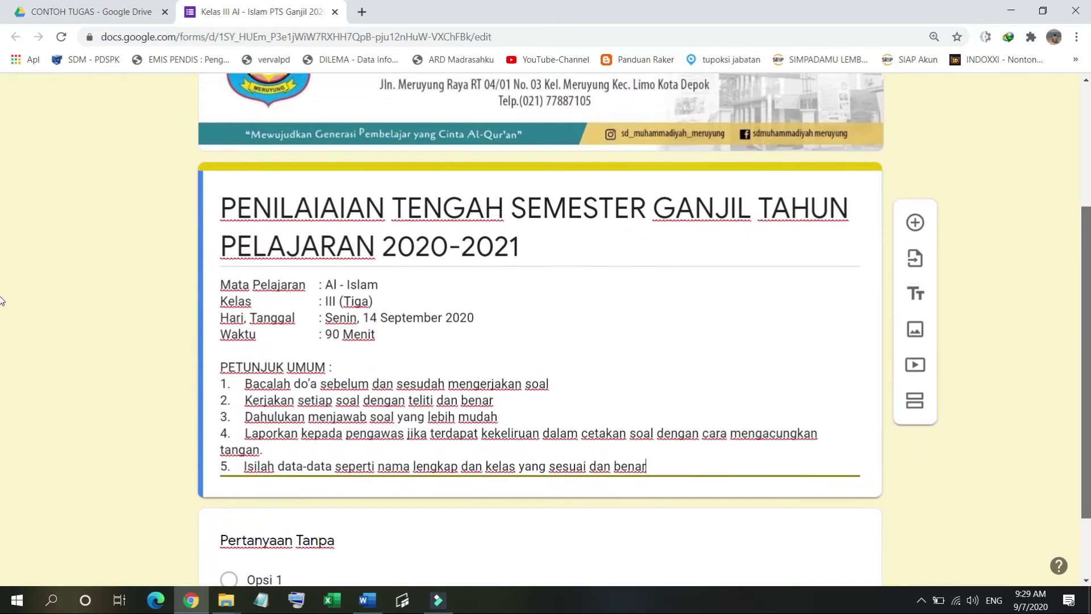
left_click(286, 541)
left_click_drag(1086, 269, 1086, 362)
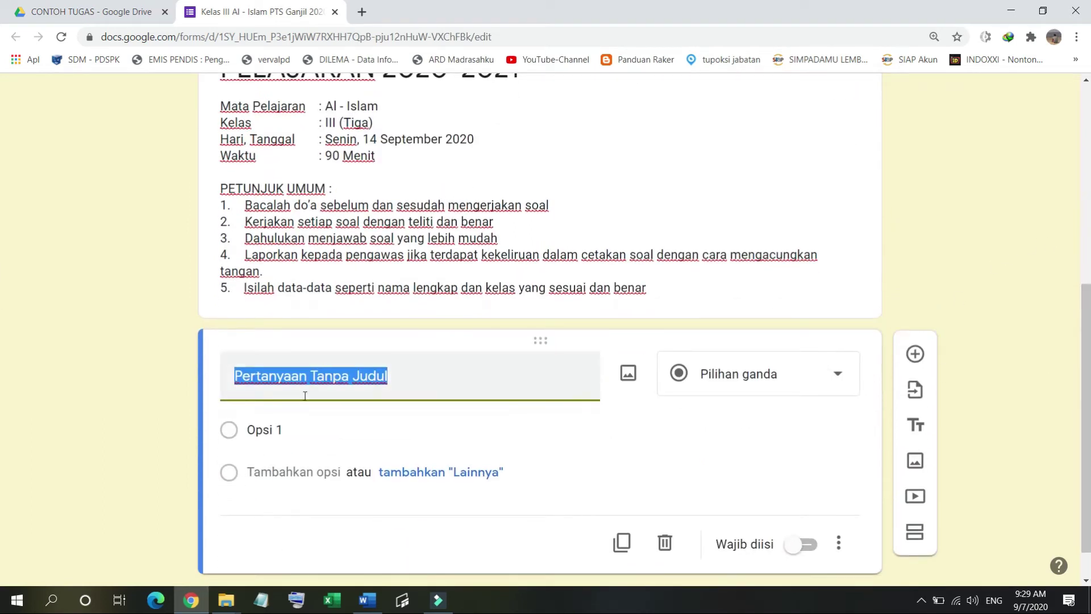
left_click(757, 384)
left_click(743, 126)
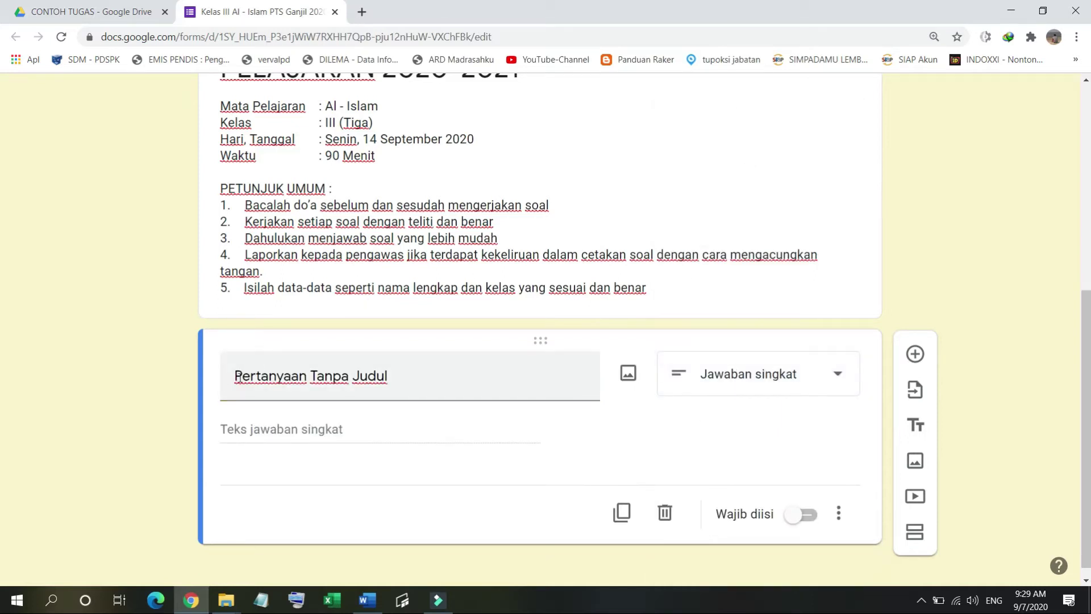
left_click(238, 376)
type("N")
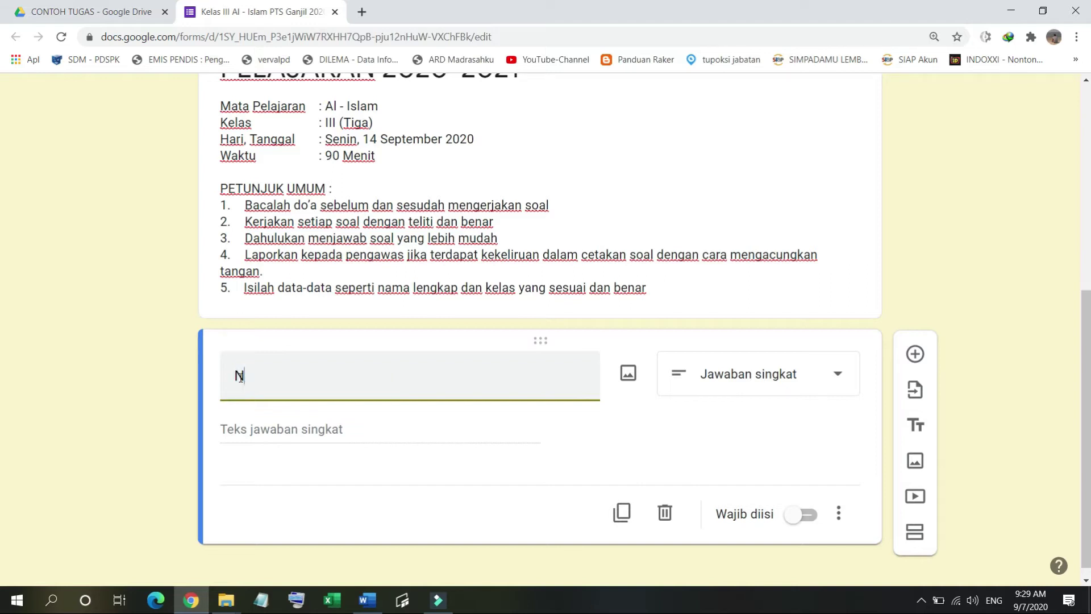
type("ama Lengkap Siswa")
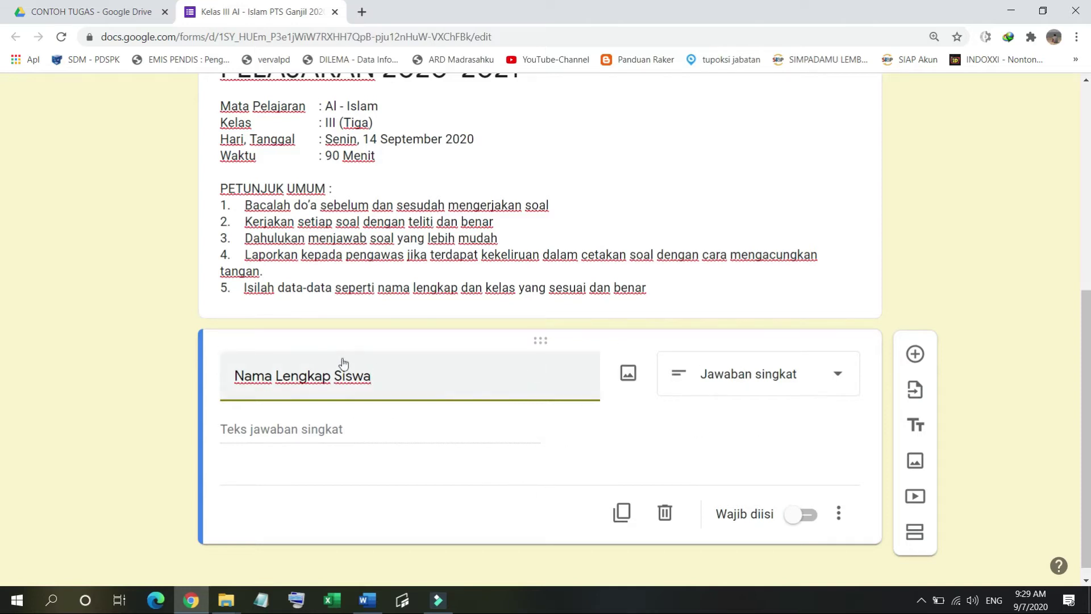
type(":")
left_click(657, 442)
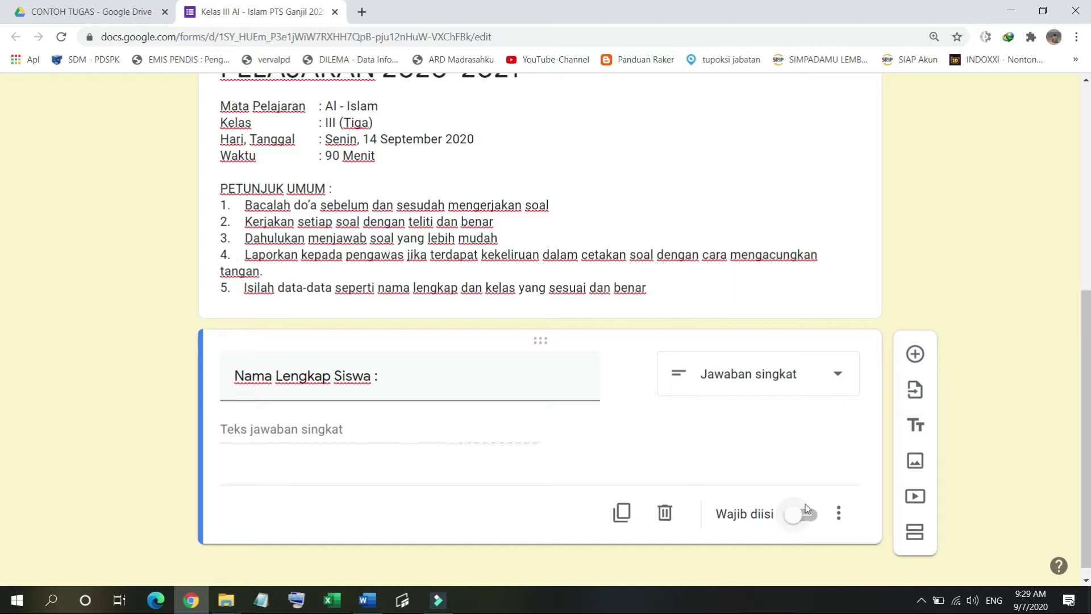
left_click(795, 517)
Step: Add a new question titled "Kelas & Rombel :" below the student name question
left_click(915, 355)
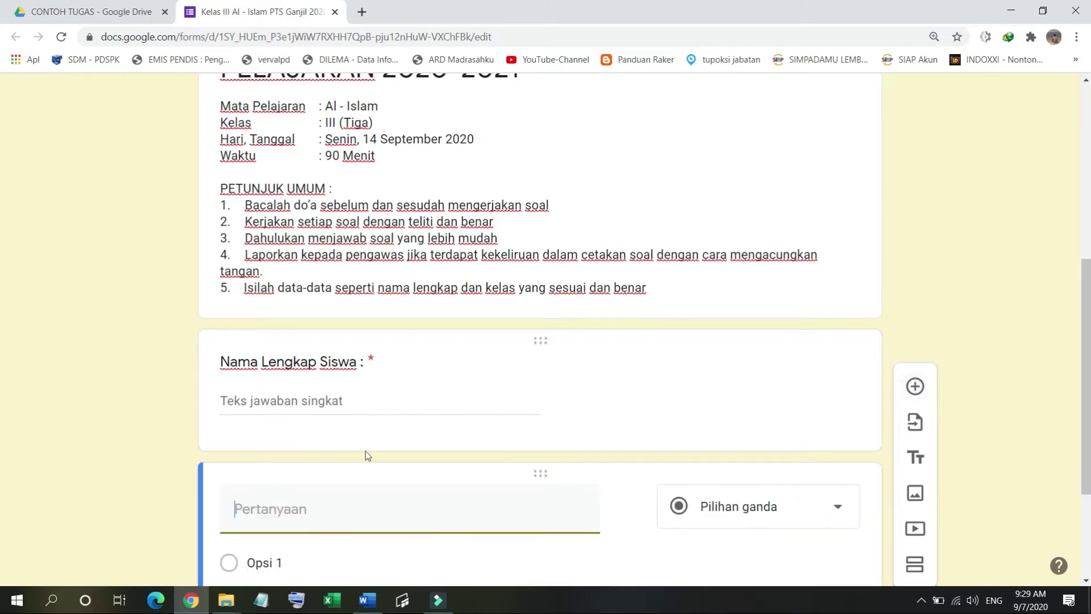
type("Kelas ")
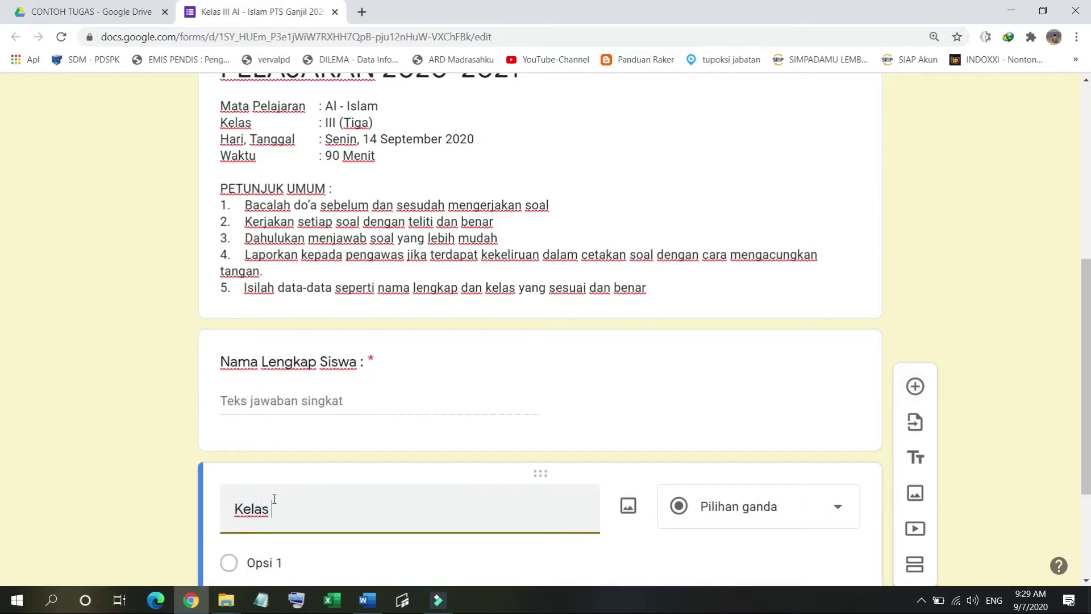
type("& Rombel :")
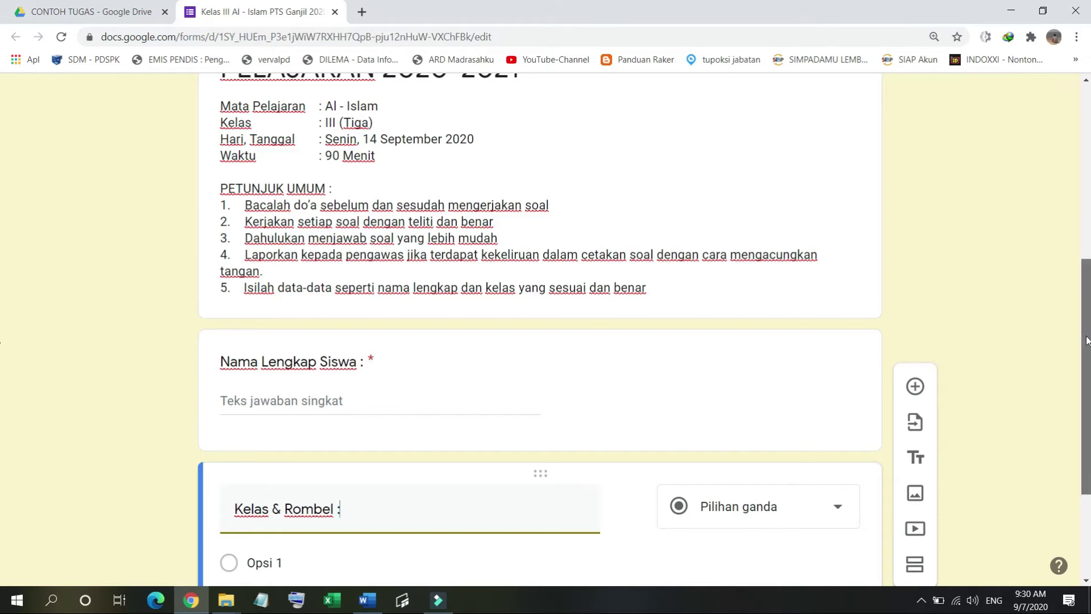
Step: Give the Kelas & Rombel question the answer options III - A, III - B, III - C and III - D
scroll(1088, 427, "down", 3)
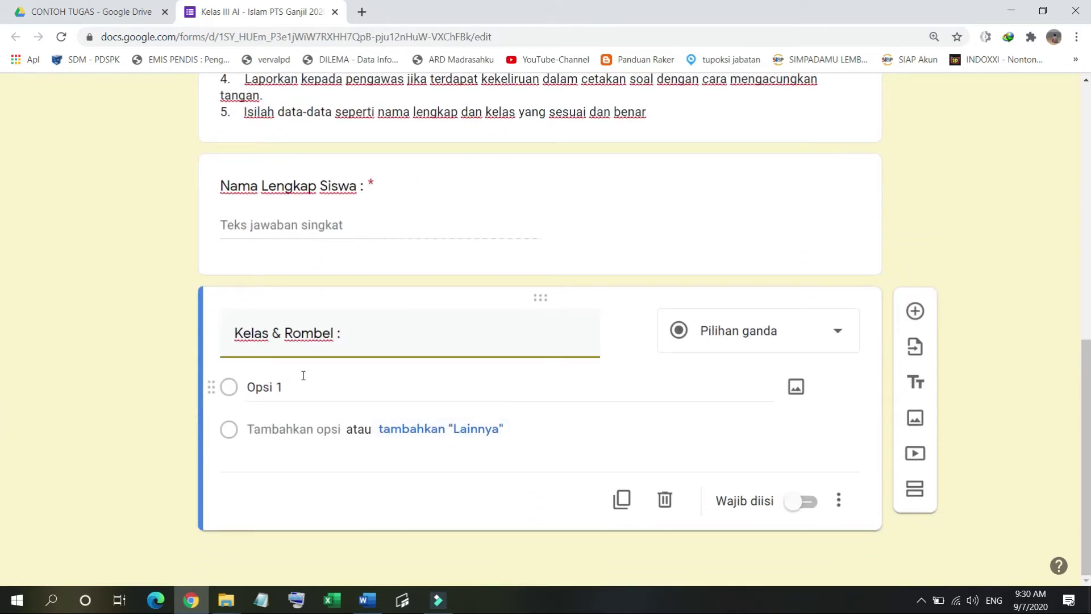
left_click(273, 388)
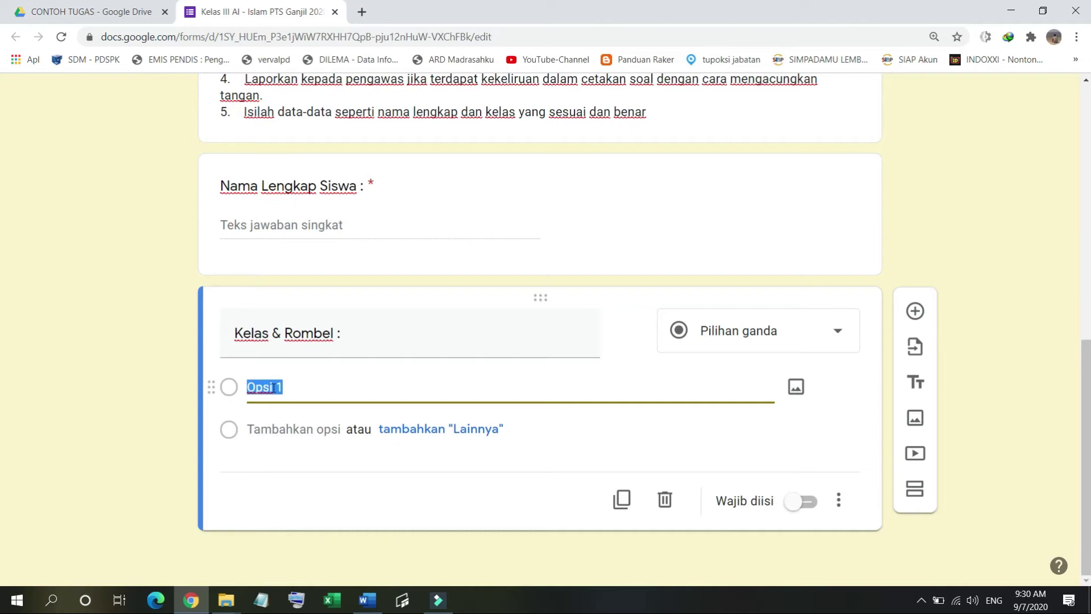
type("III - A")
left_click(262, 430)
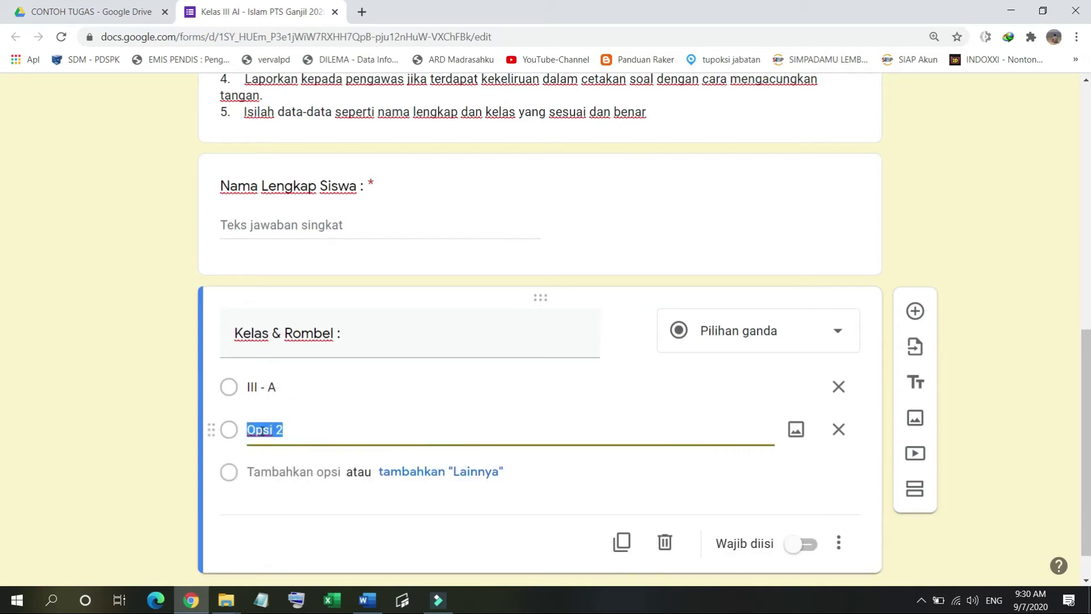
type("III - B")
left_click(261, 476)
type("III")
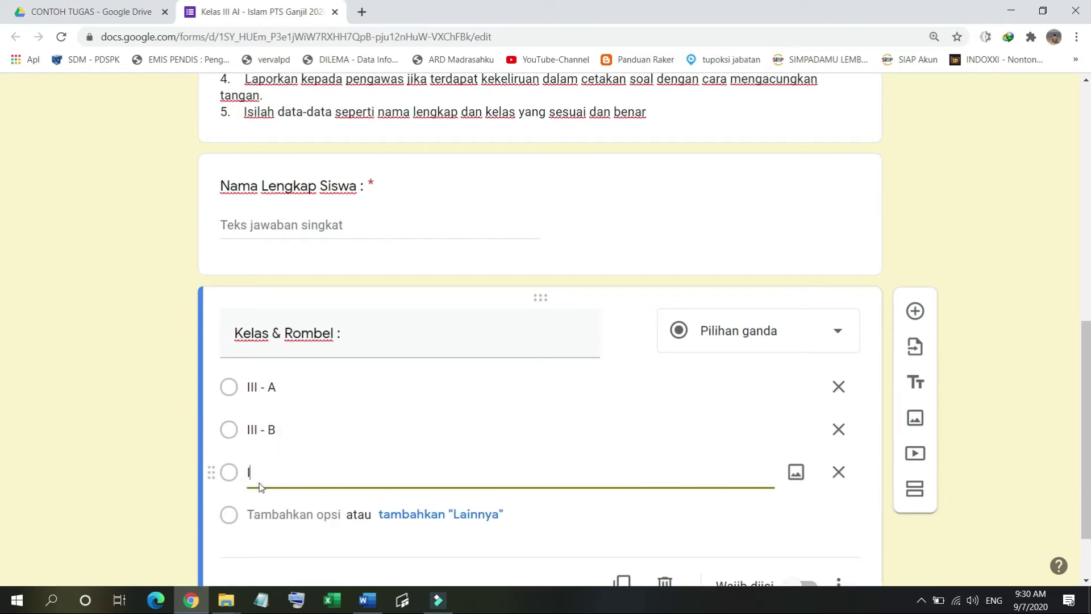
type(" -")
left_click(268, 514)
type("III - D")
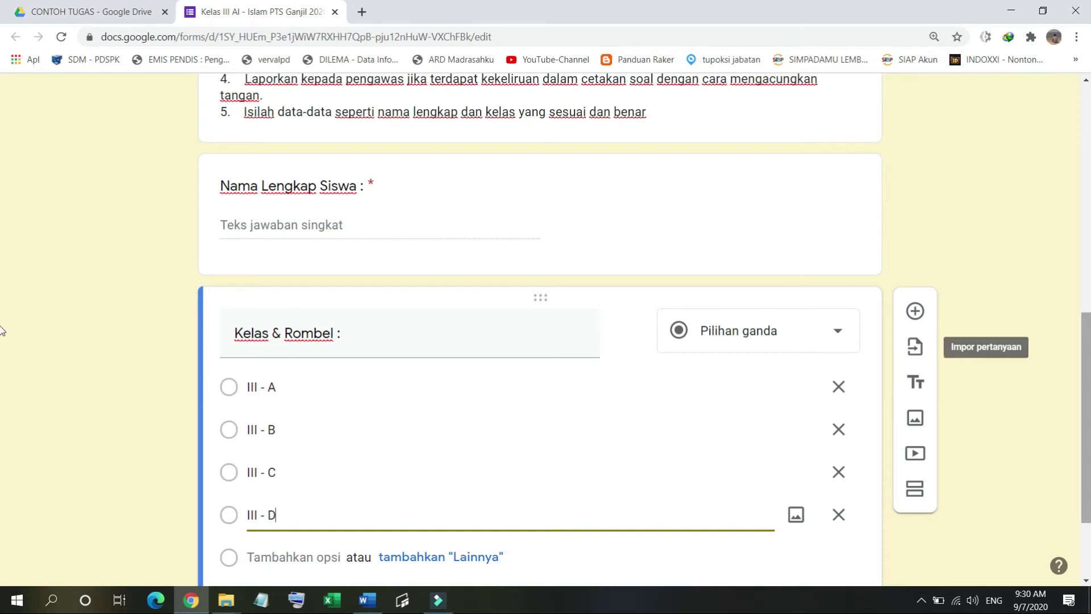
Step: Make the Kelas & Rombel question required and delete its III - D option
scroll(1, 396, "down", 2)
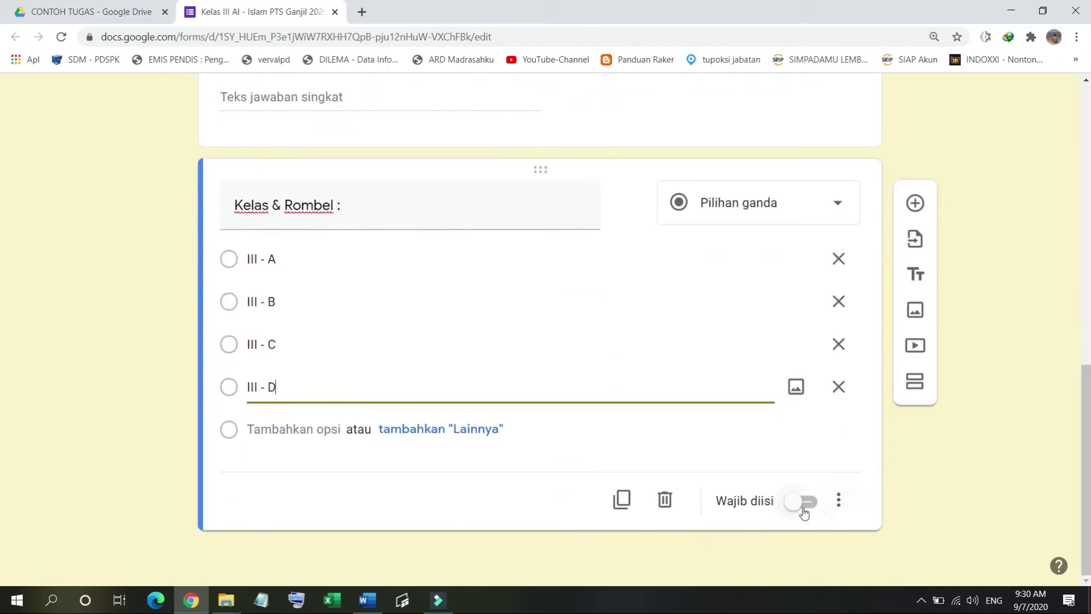
left_click(802, 510)
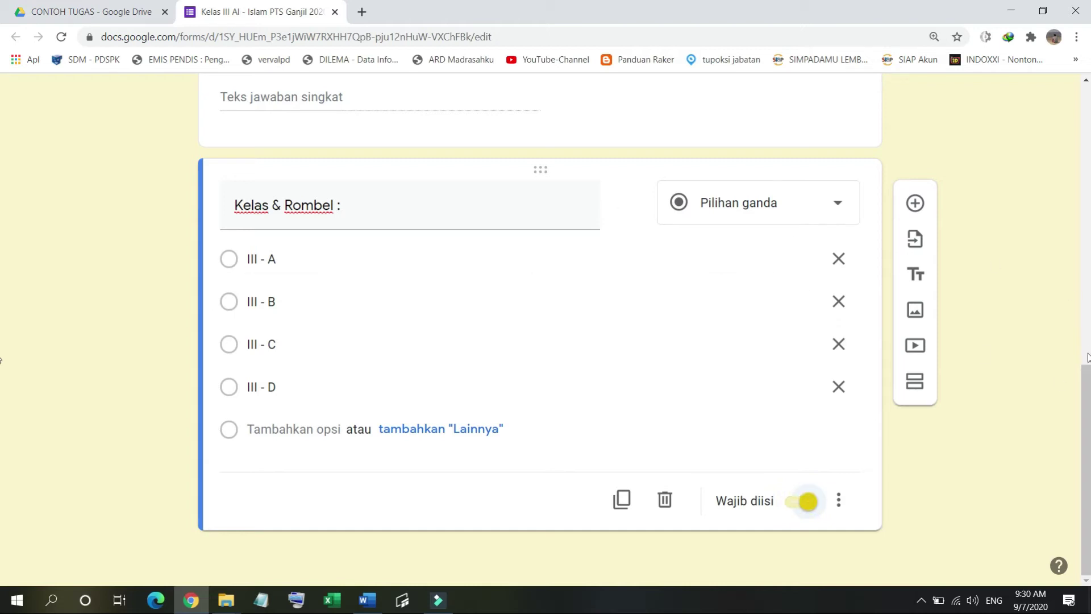
left_click(840, 385)
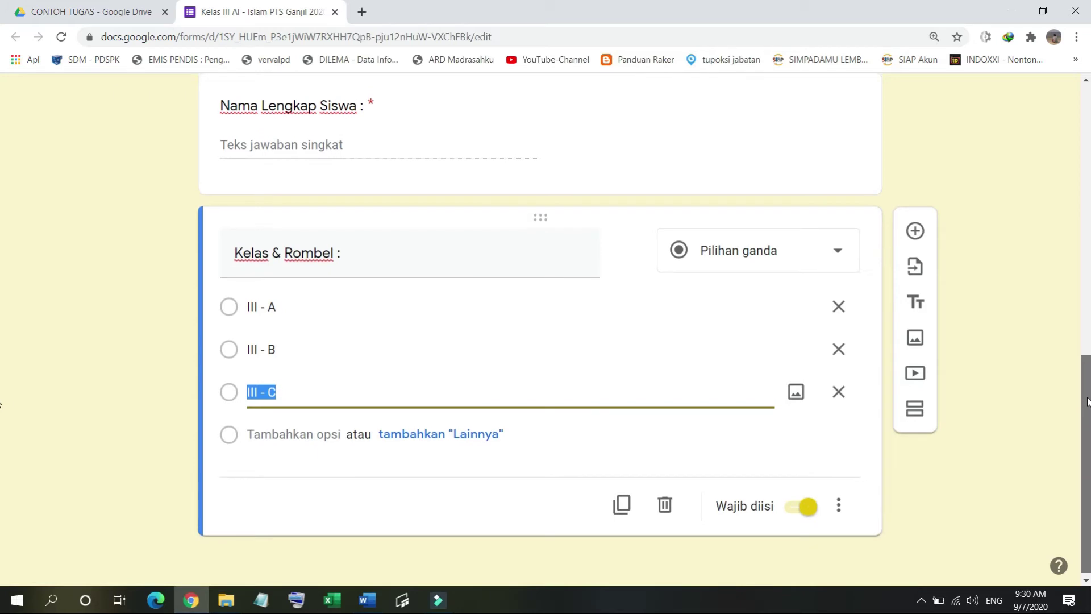
Step: Turn the form into a quiz in its settings, keeping the default quiz options, and save the settings
scroll(1060, 109, "up", 10)
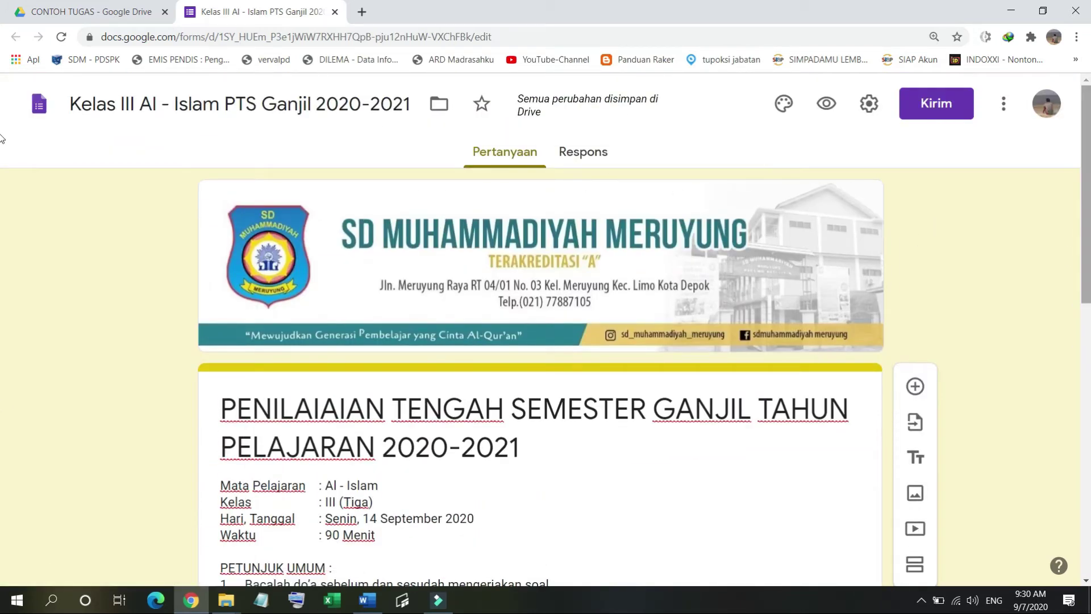
scroll(1, 316, "down", 7)
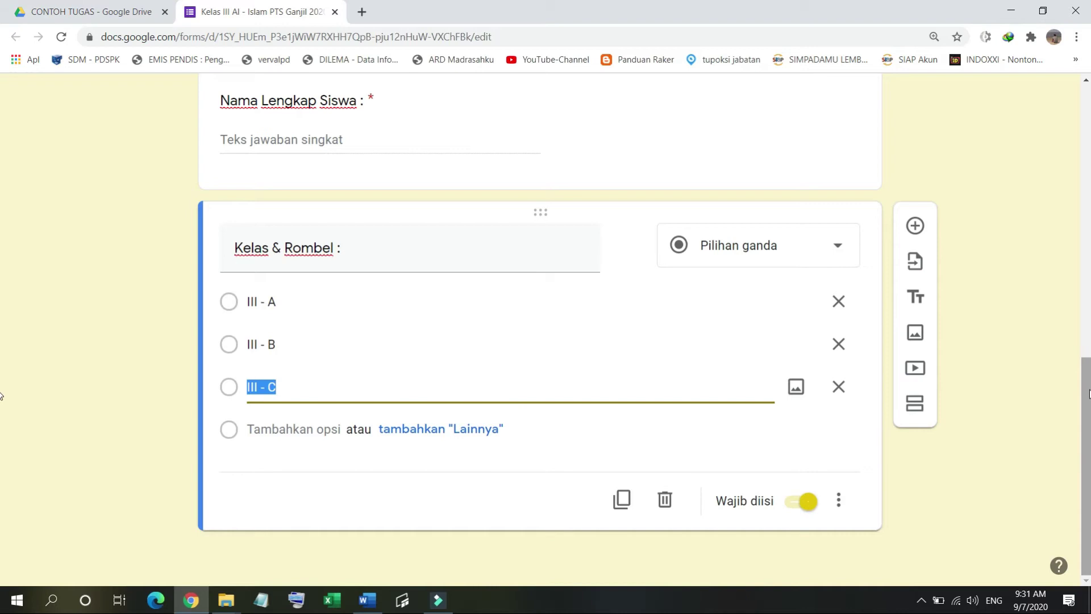
left_click_drag(1087, 392, 1085, 103)
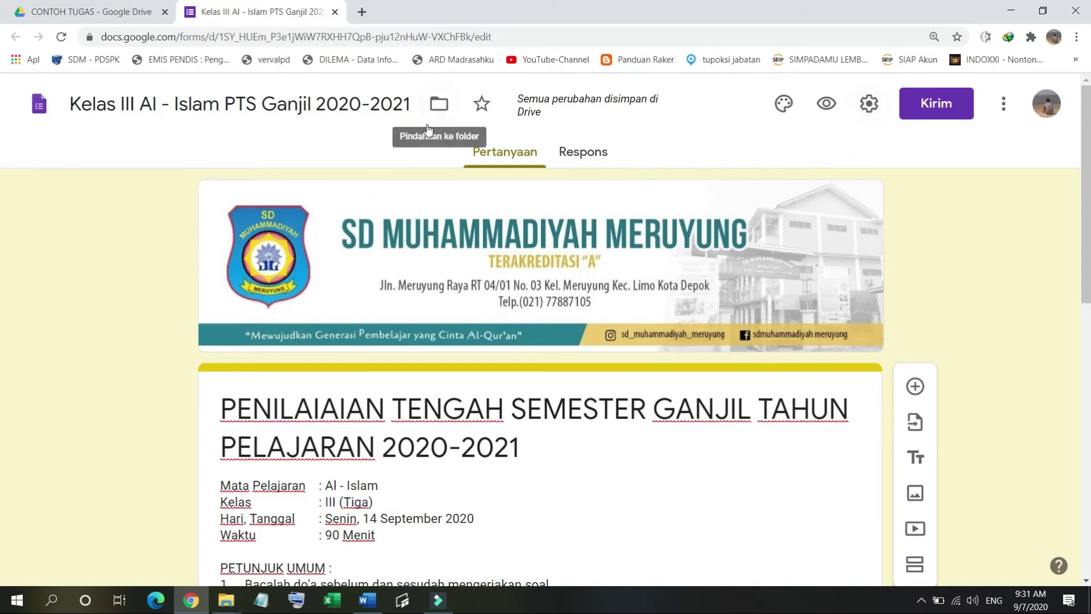
left_click(865, 108)
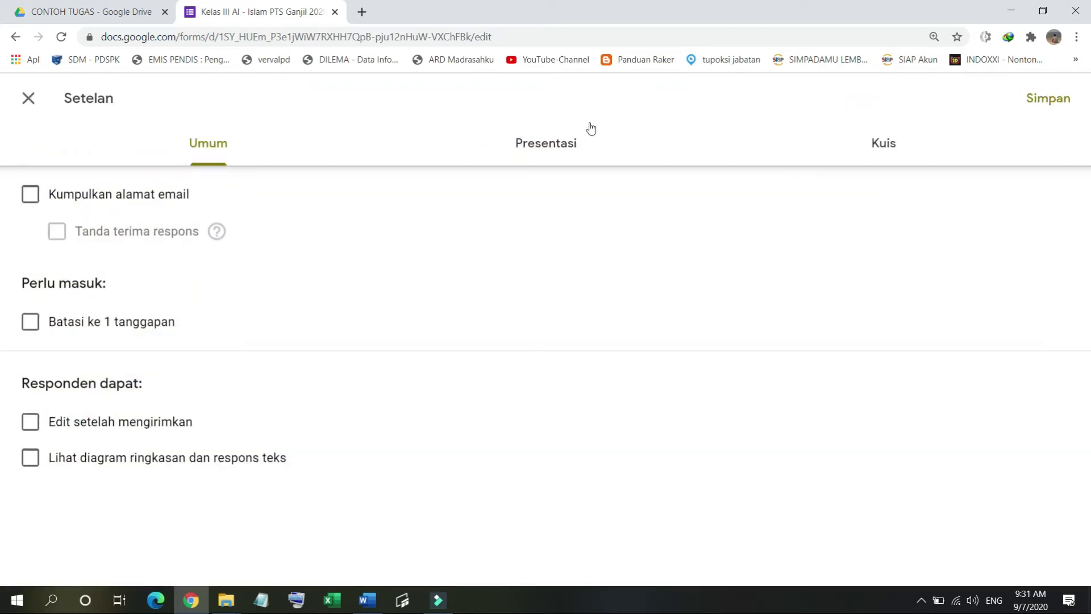
left_click(28, 98)
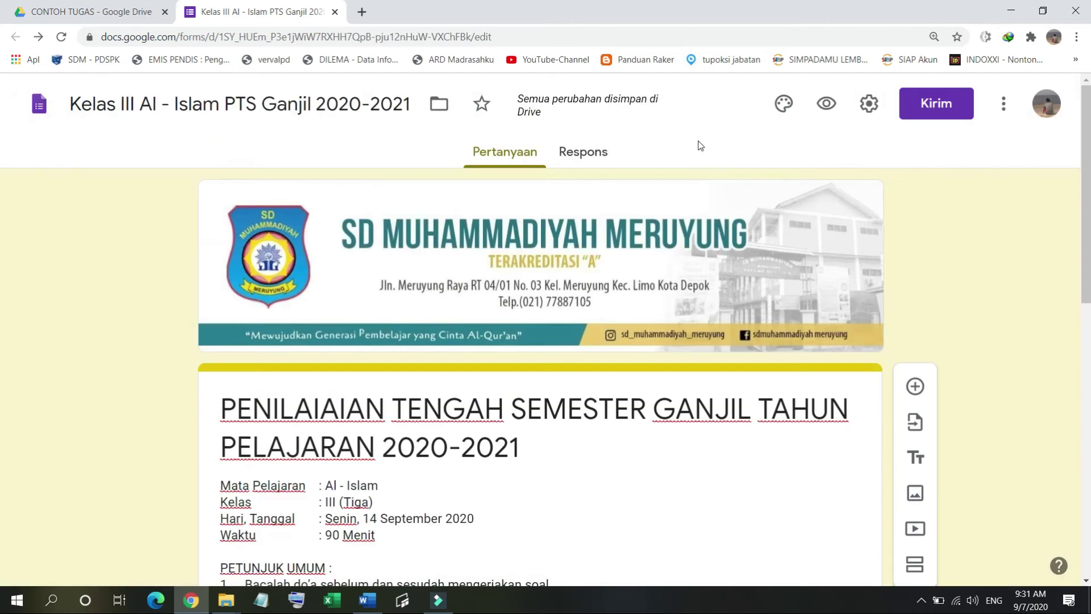
left_click(869, 108)
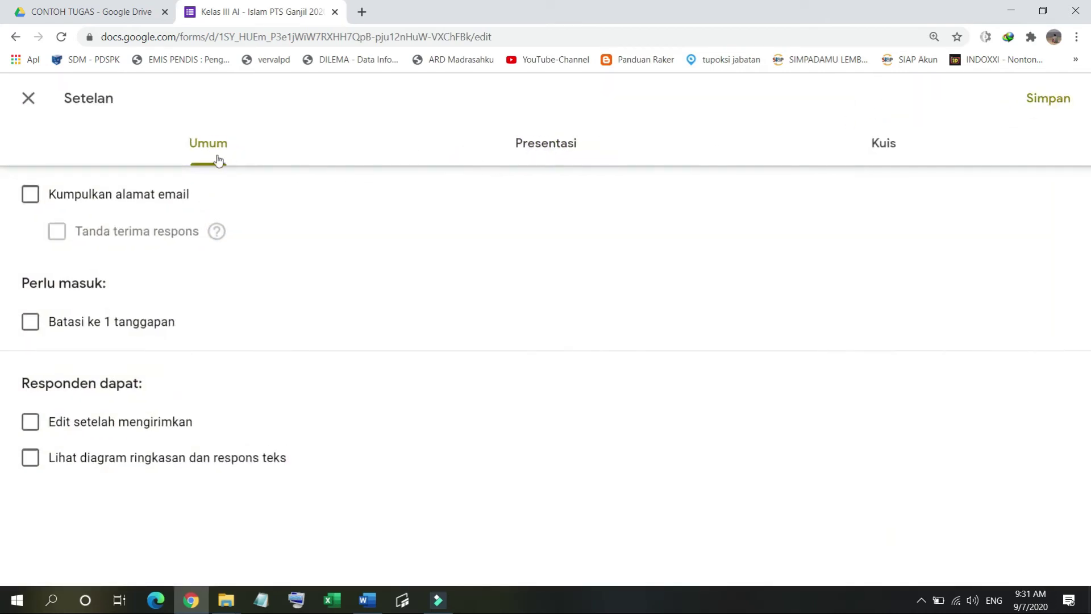
left_click(880, 145)
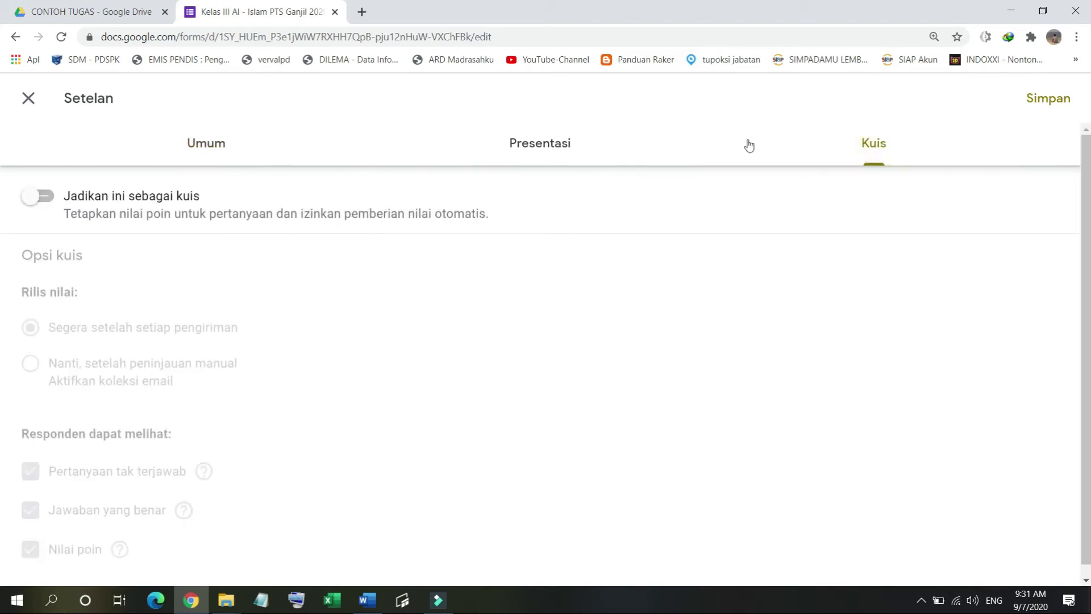
left_click(37, 203)
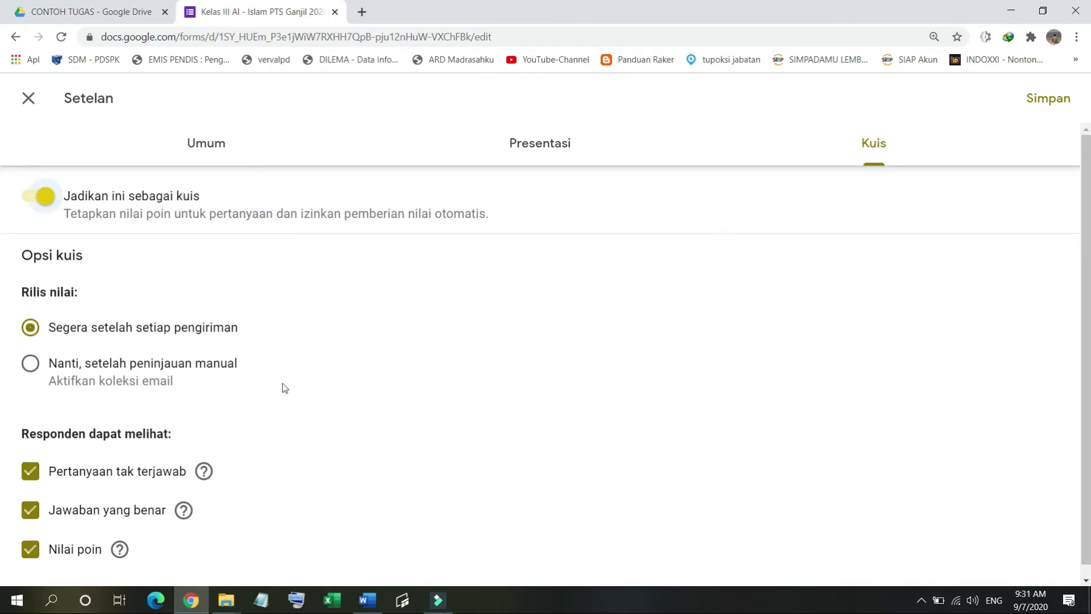
scroll(1084, 279, "down", 1)
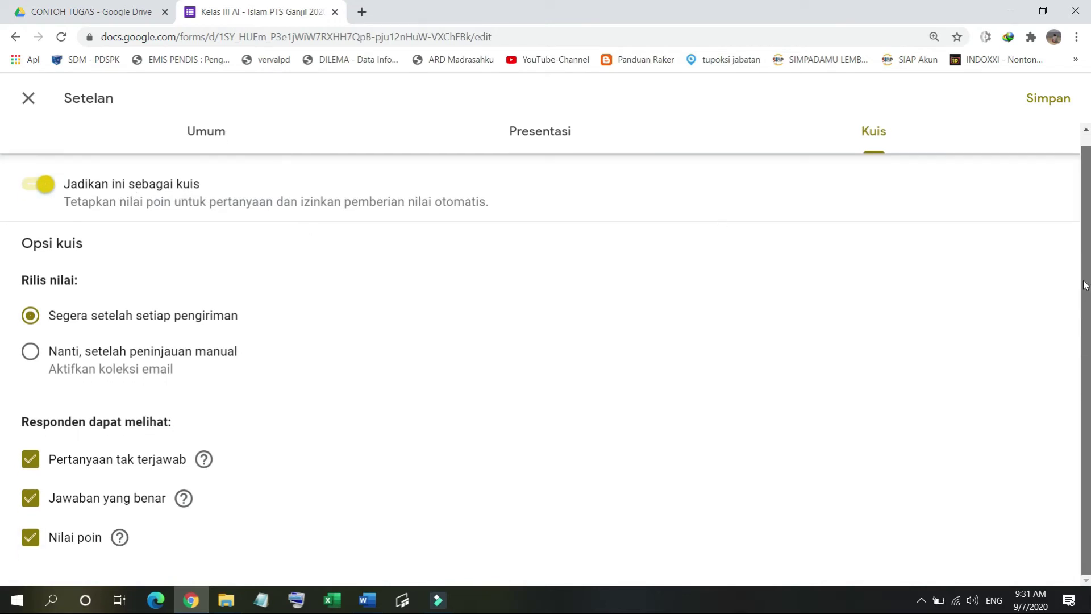
scroll(1084, 284, "up", 1)
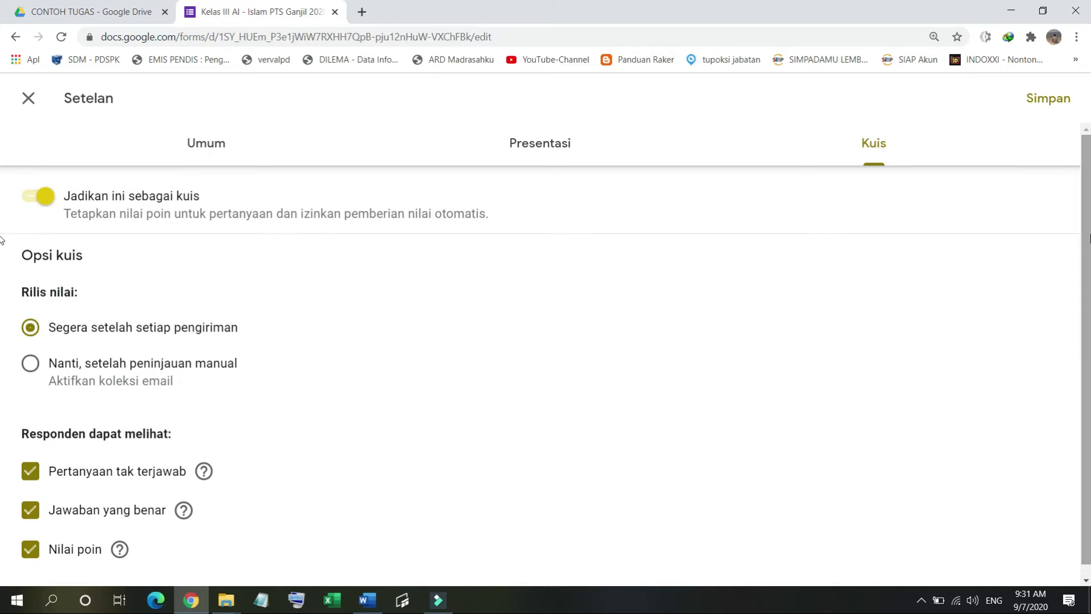
left_click(1048, 105)
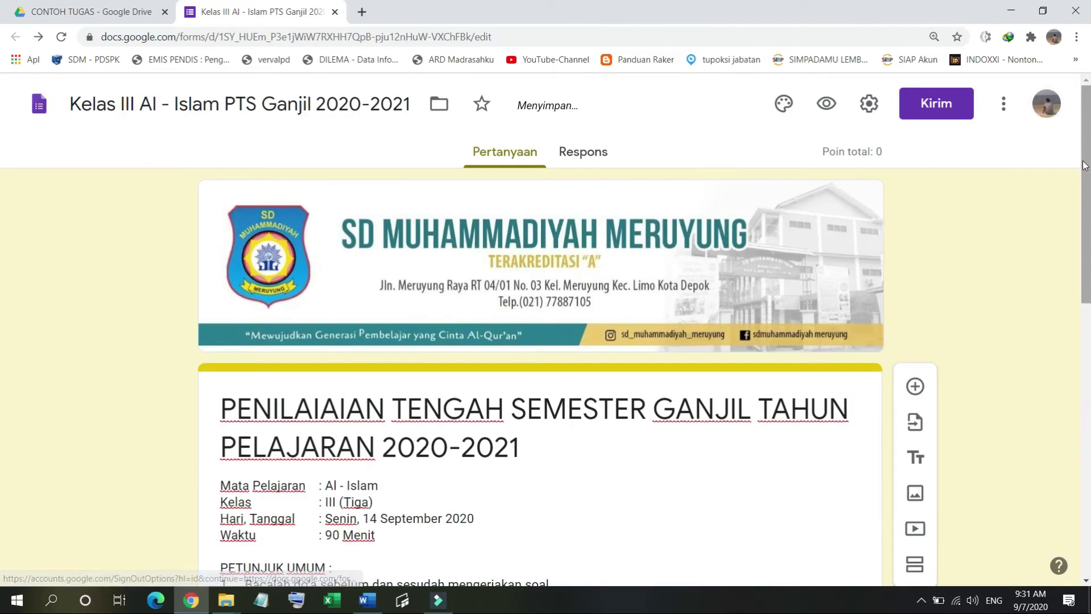
Step: Check the answer key and point options on the Nama Lengkap Siswa and Kelas & Rombel questions
scroll(3, 284, "down", 11)
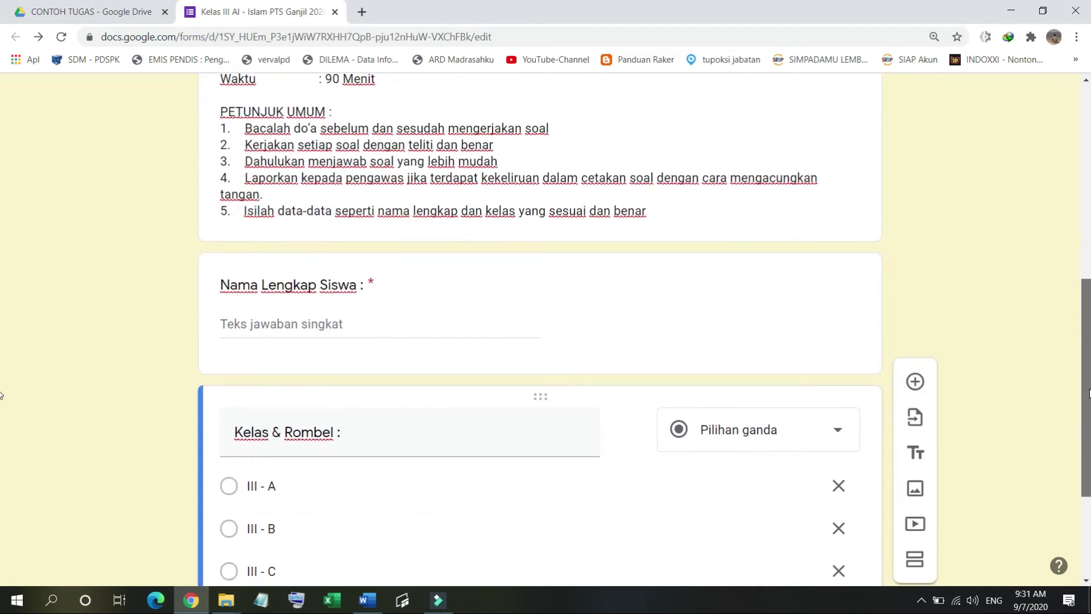
scroll(3, 455, "up", 5)
scroll(3, 454, "down", 5)
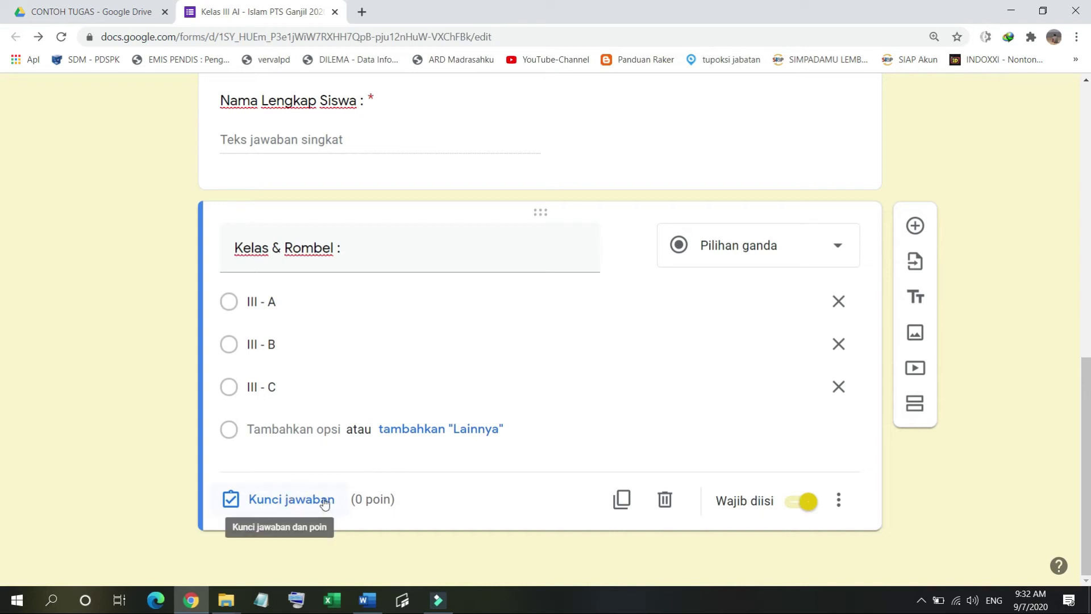
scroll(966, 352, "up", 3)
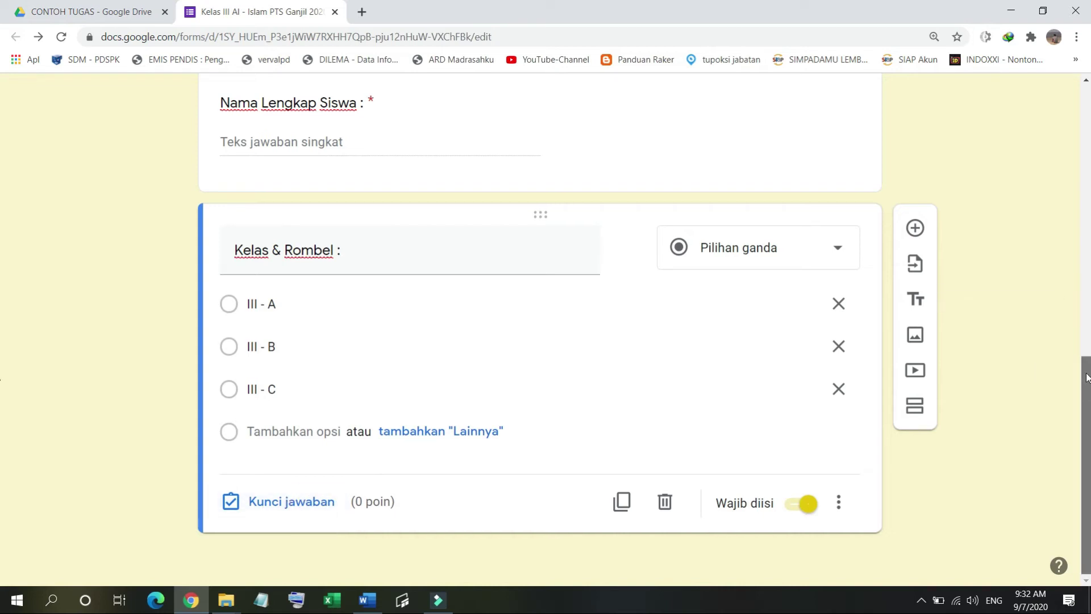
left_click(690, 332)
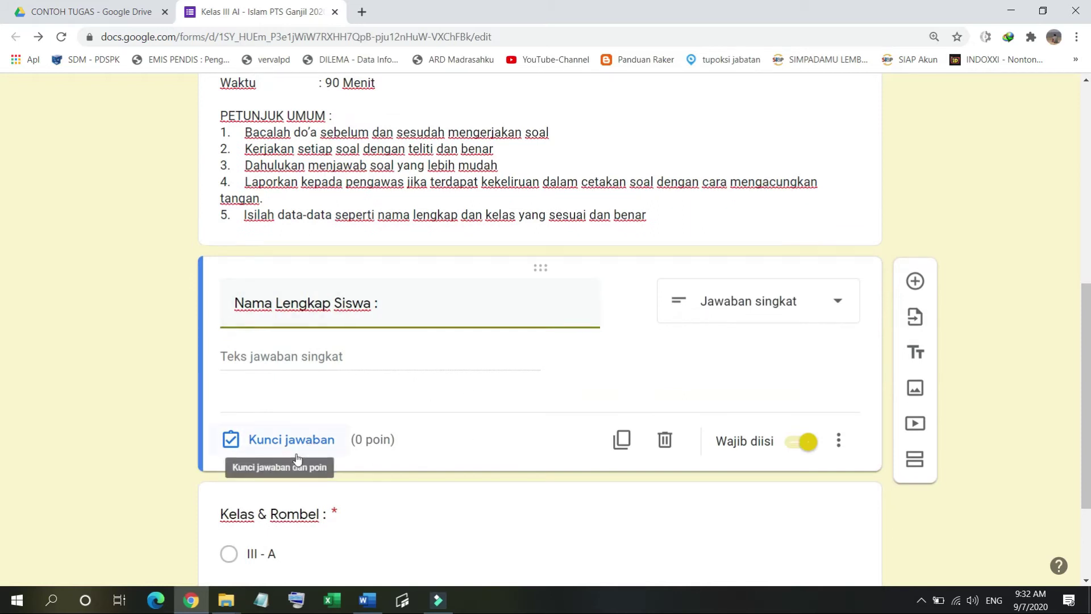
scroll(1, 304, "down", 3)
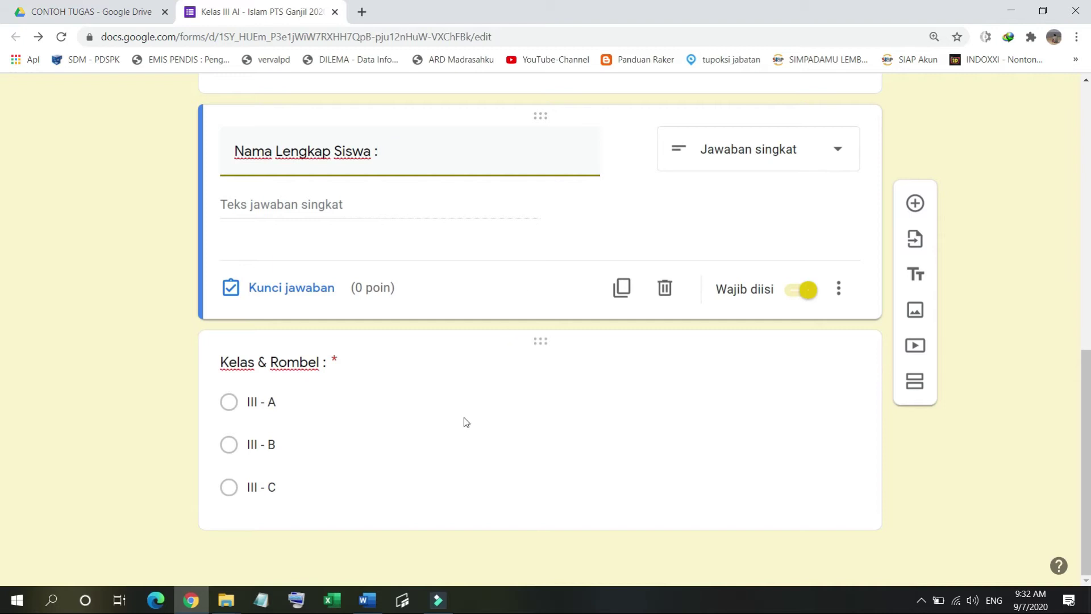
left_click(412, 473)
left_click_drag(1078, 367, 1081, 268)
left_click(1051, 308)
left_click_drag(1082, 344, 1090, 380)
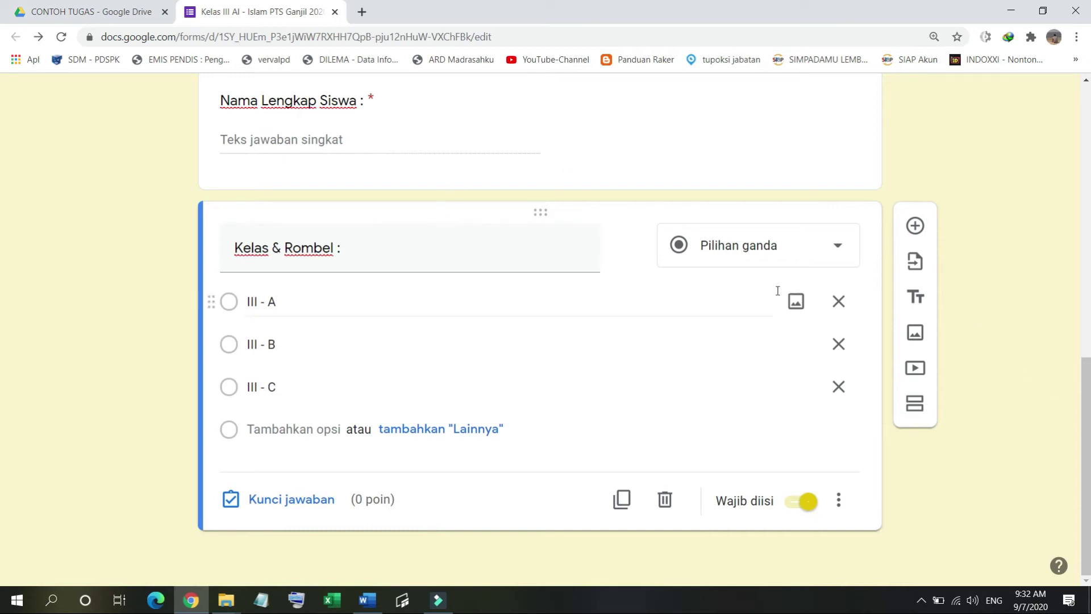
mouse_move(1085, 393)
left_mouse_down()
mouse_move(1080, 184)
mouse_move(1086, 390)
left_mouse_up()
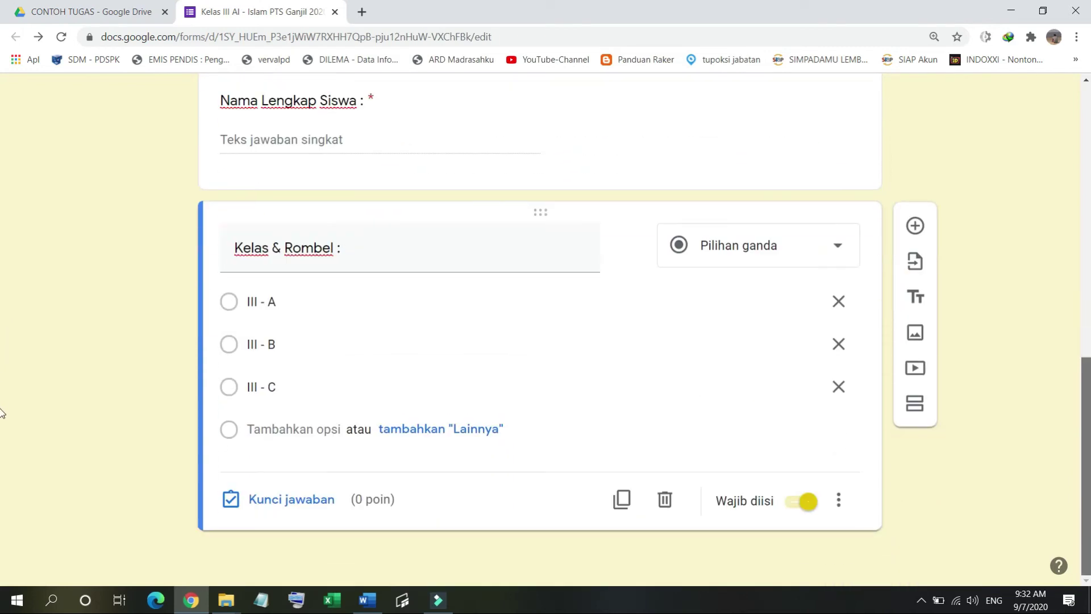
Step: Add a new section after the Kelas & Rombel question and title it "Naskah Soal Al-Islam Kelas III"
left_click(920, 407)
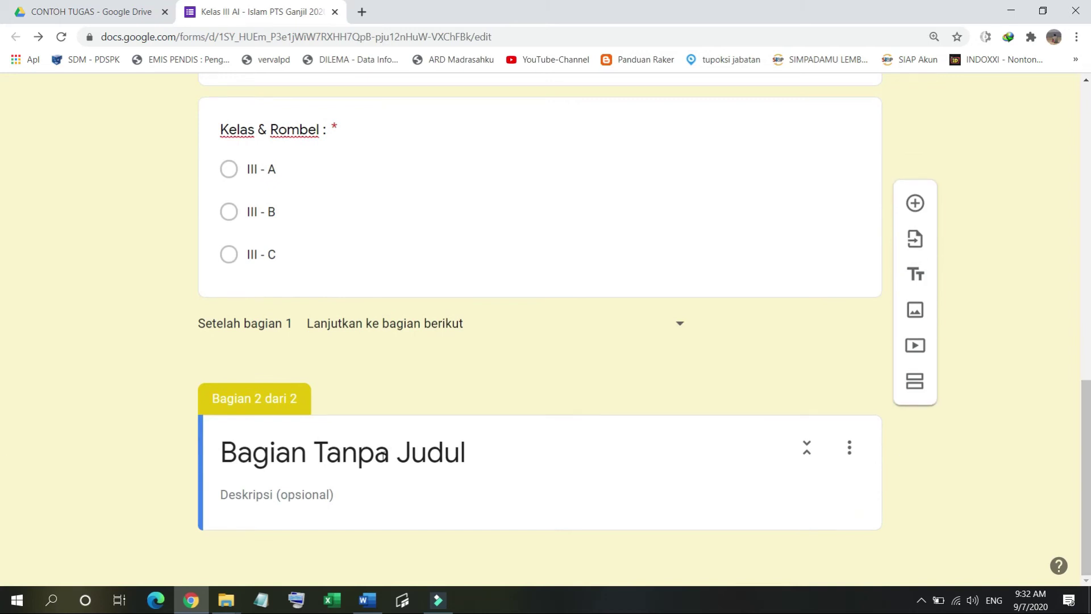
left_click(268, 452)
left_click(269, 453)
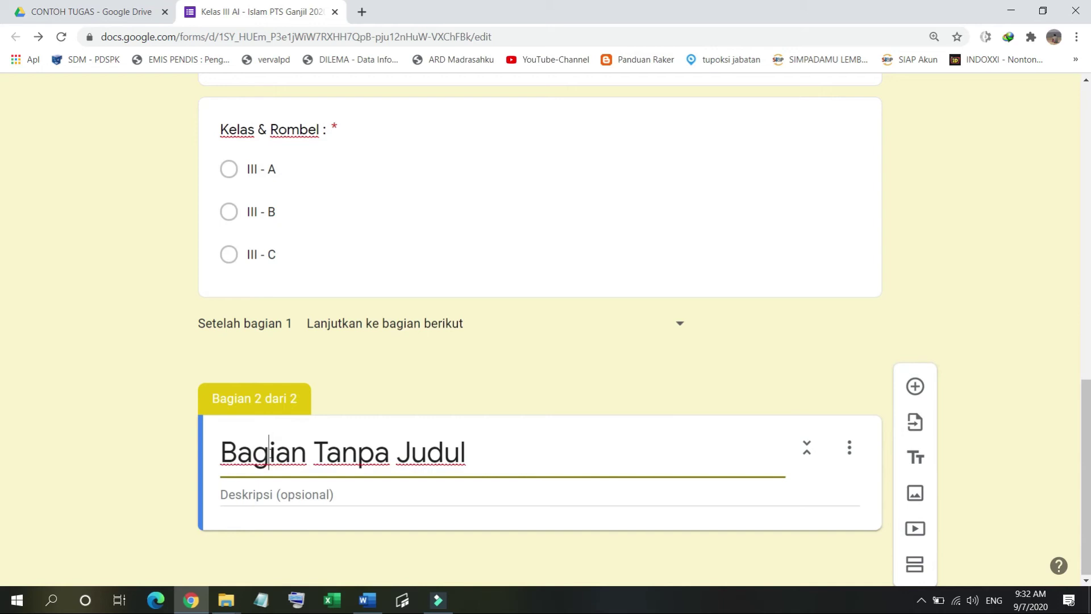
triple_click(271, 453)
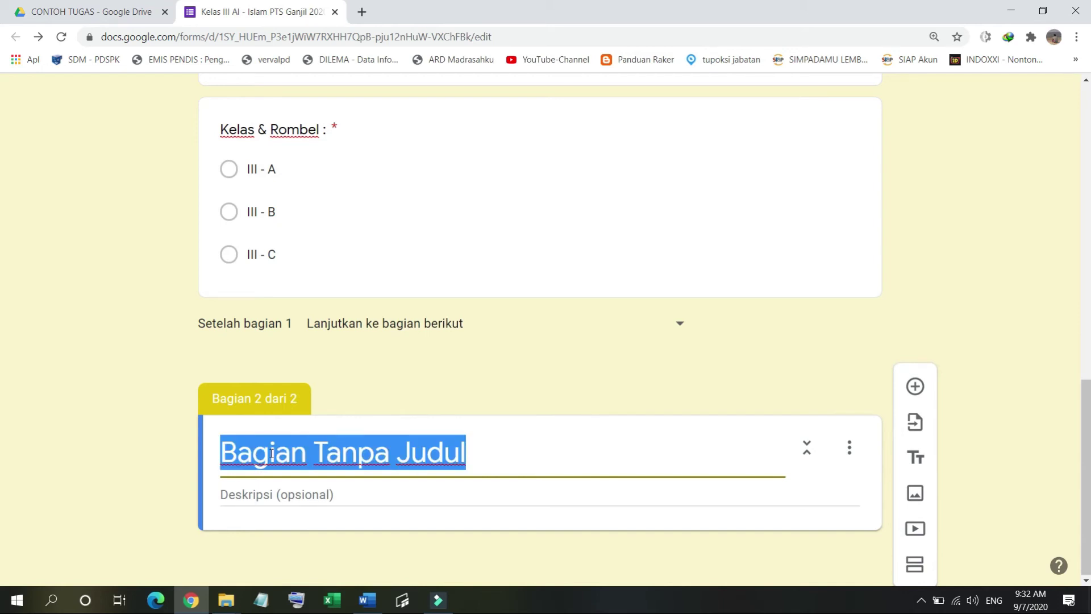
type("Naskas")
key("BackSpace")
type("h Soal")
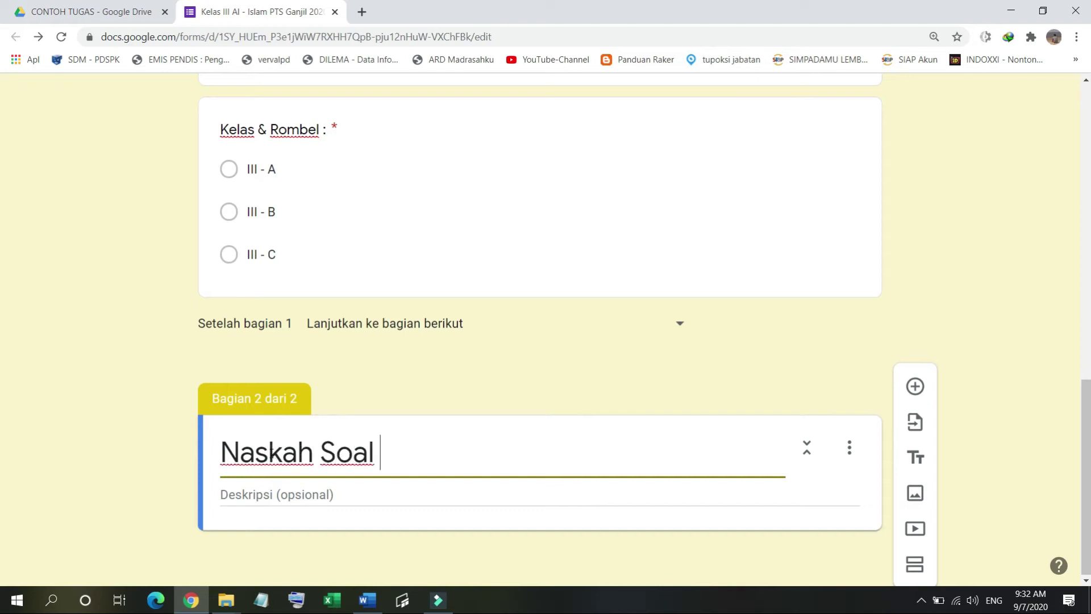
type(" AI")
type("-Islam Kelas")
type(" III")
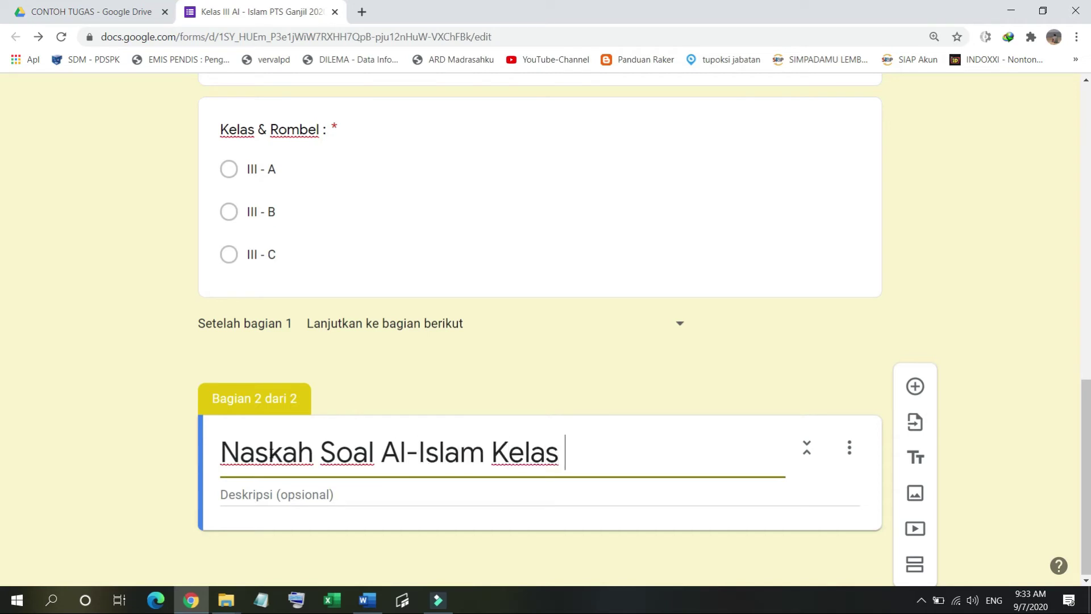
Step: Set the new section's description to "Pilihlah jawaban yang paling tepat dengan mengkilik tanda bulat di samping kiri pilihan jawaban!"
left_click(253, 499)
type("P")
key("BackSpace")
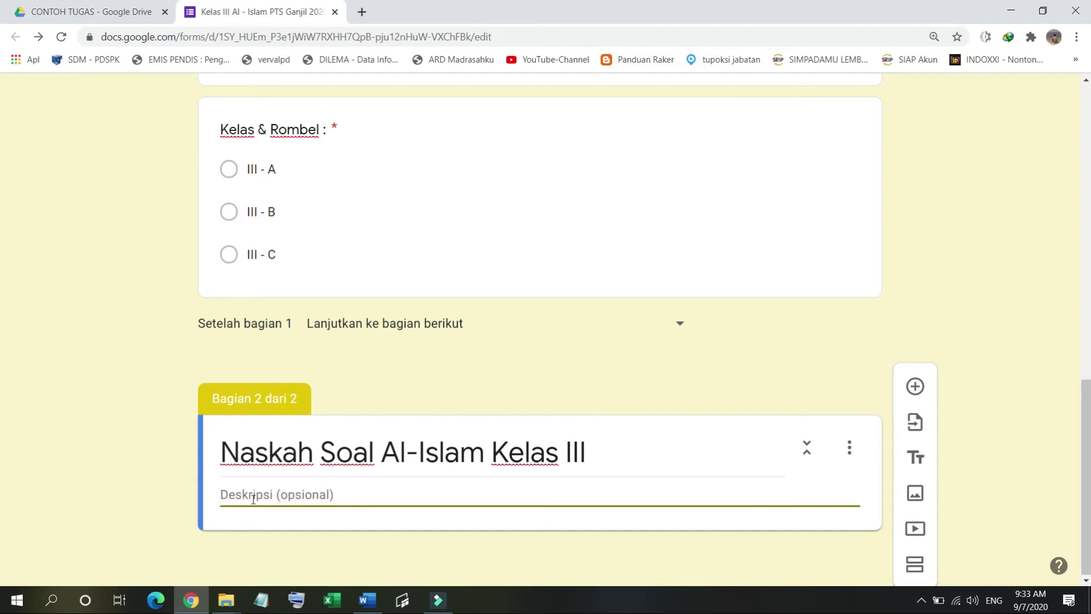
type("Pilih")
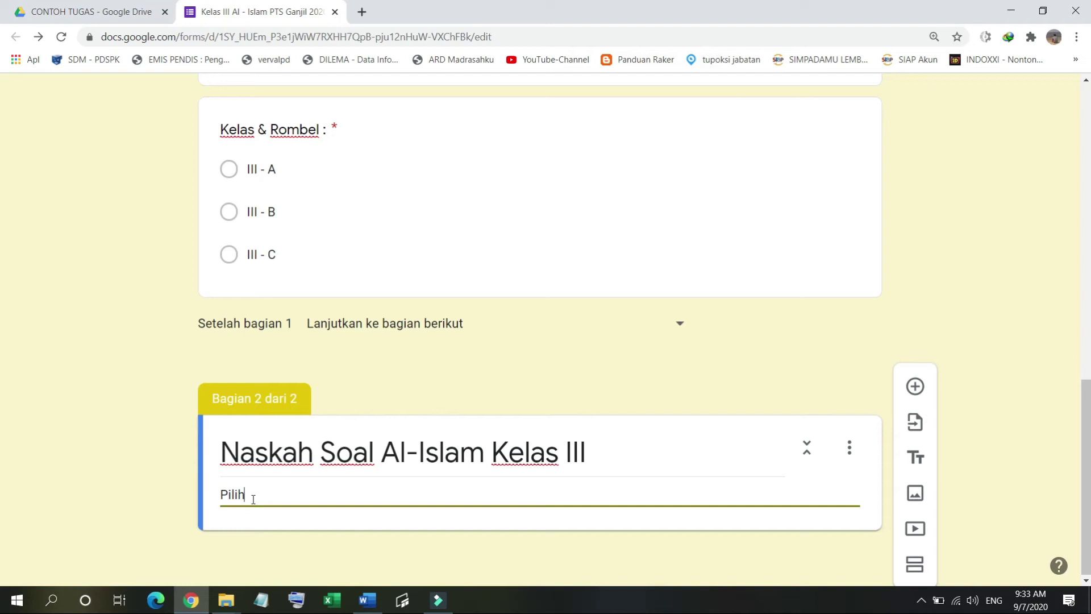
type("lah jawaban yang ")
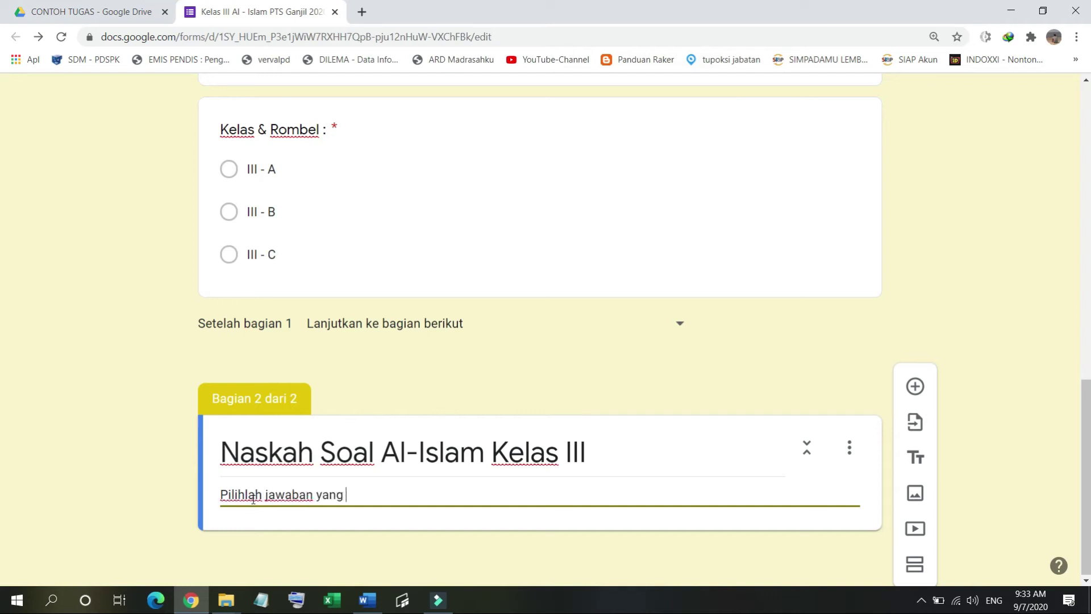
type("paling tepat dengan ")
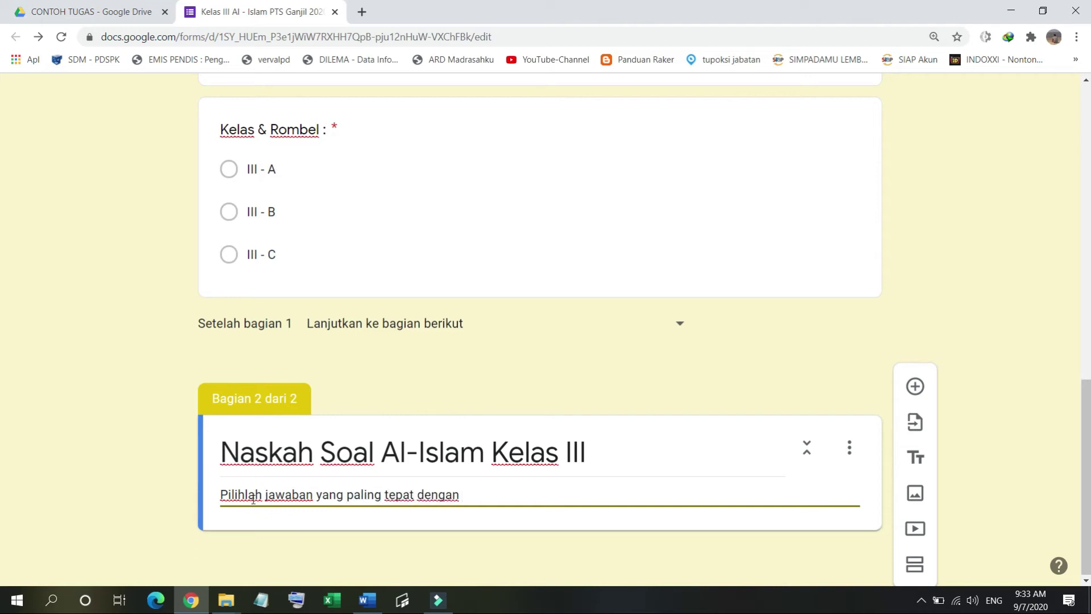
type("mengkilik tan")
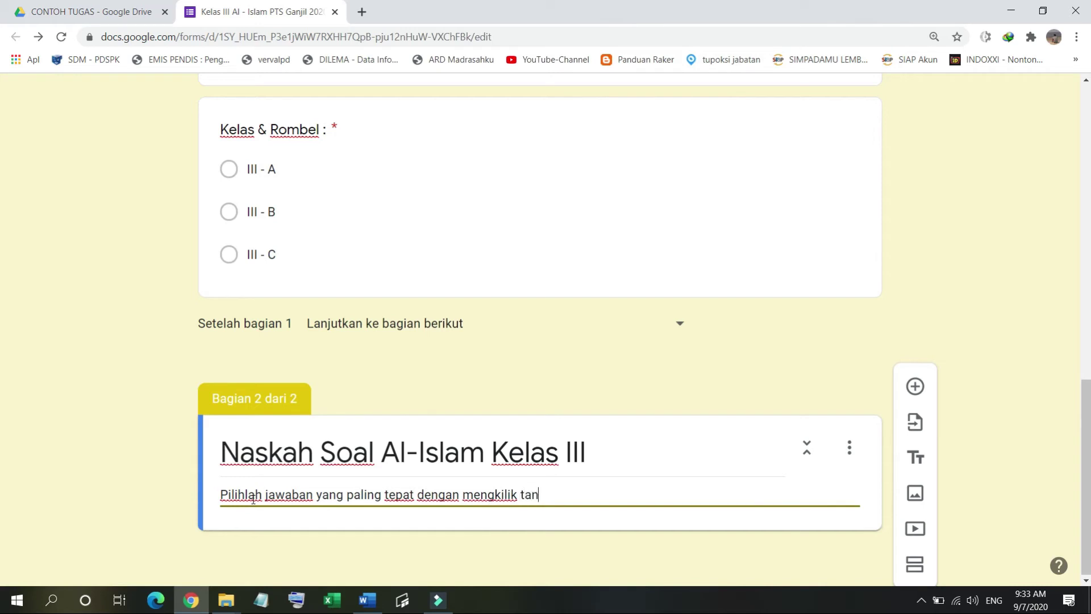
type("da bulat ")
type("di sampi")
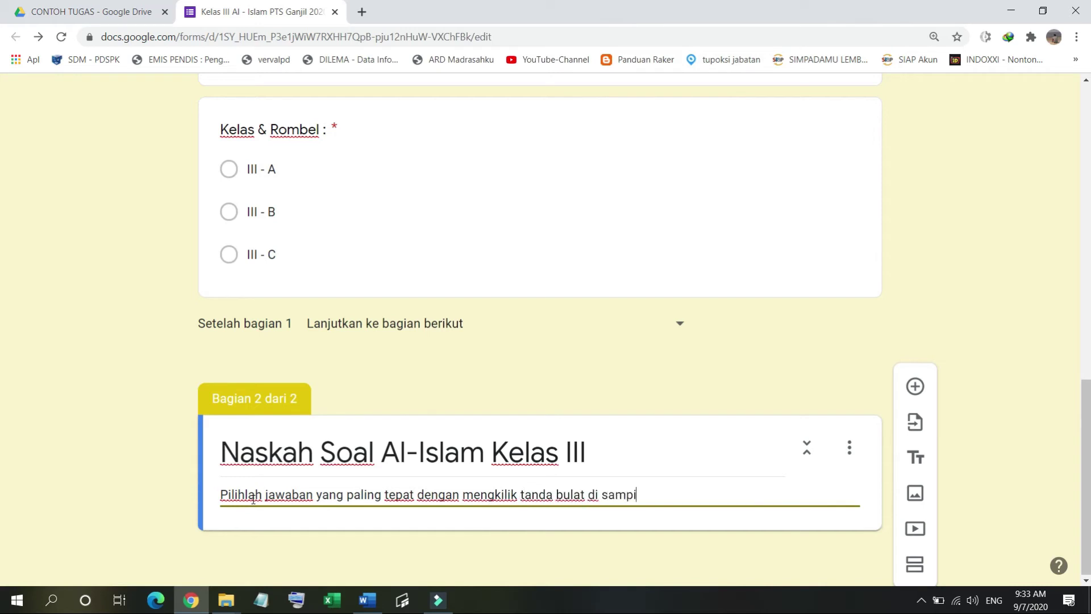
type("ng kiri pilih")
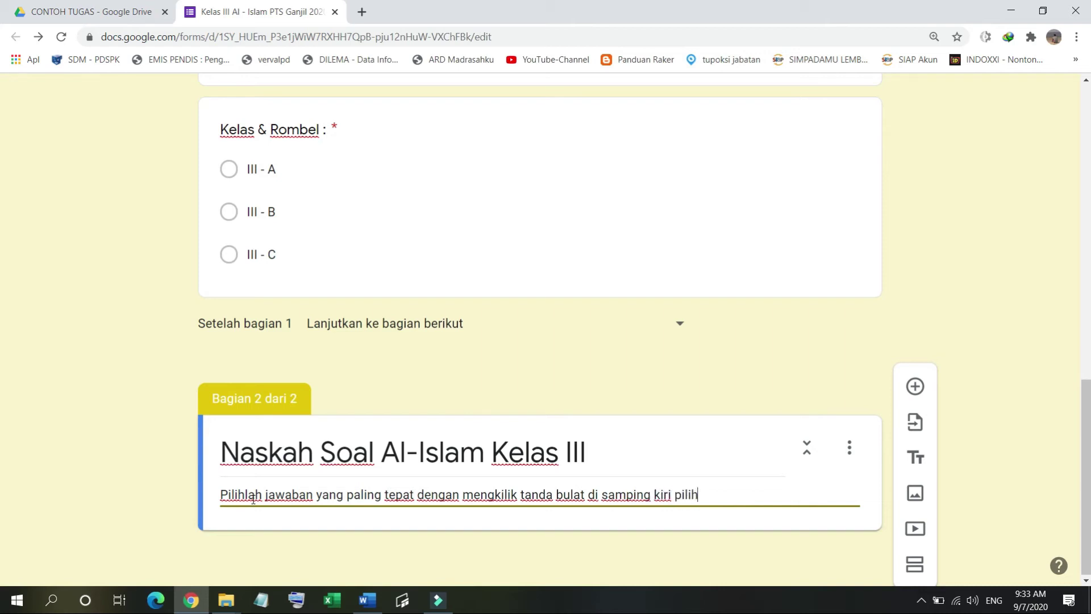
type("an jawabab")
left_click_drag(1090, 417, 1090, 501)
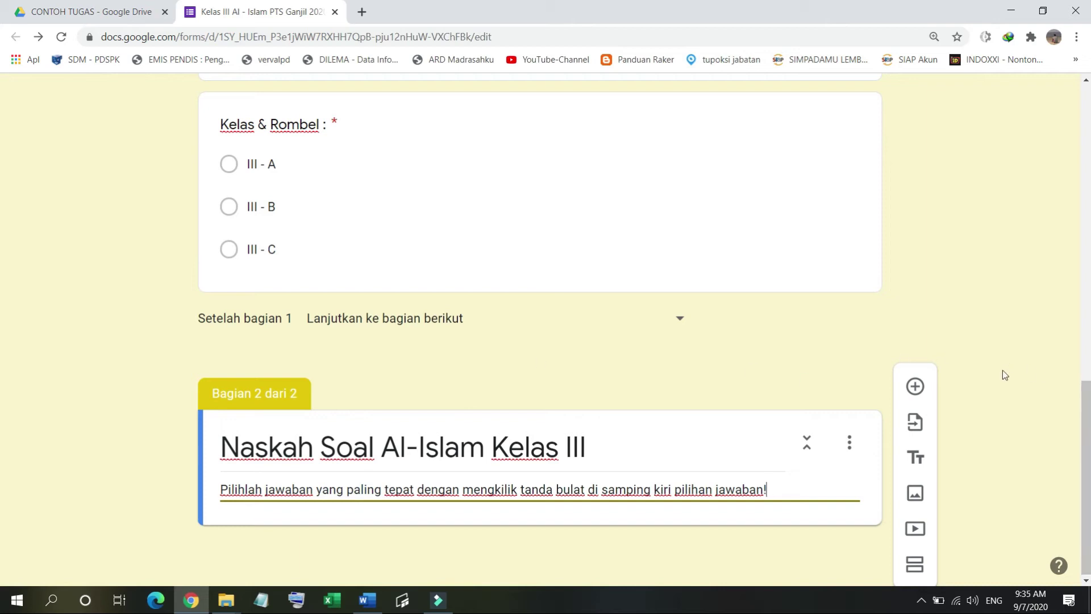
Step: Add a question to the new section and copy question 1, "Arti kata الْعٰدِيٰتِ adalah . . .", into it from the Word document
left_click(914, 387)
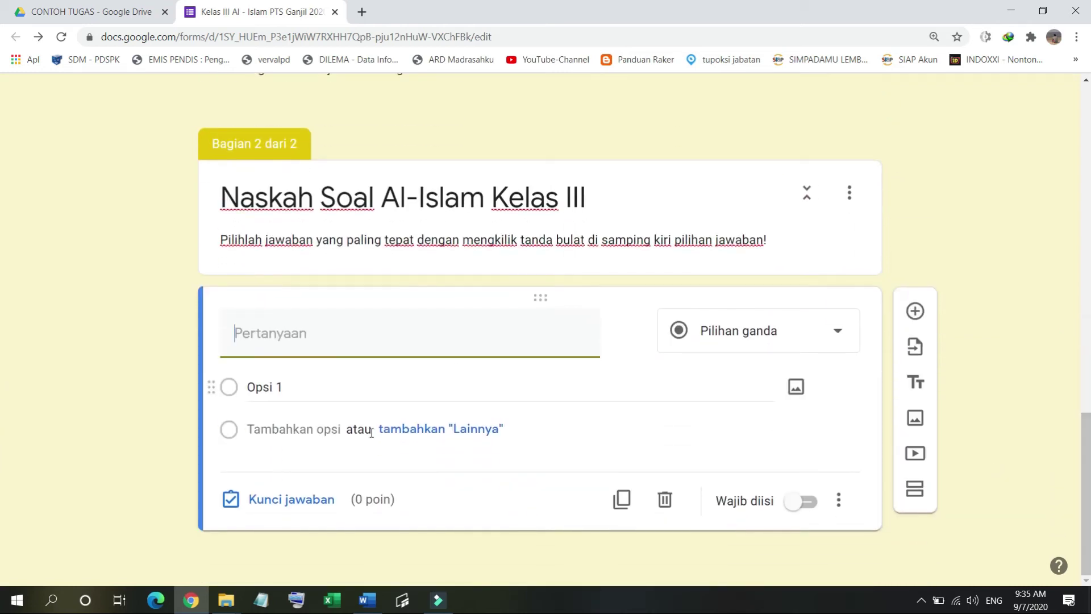
mouse_move(367, 610)
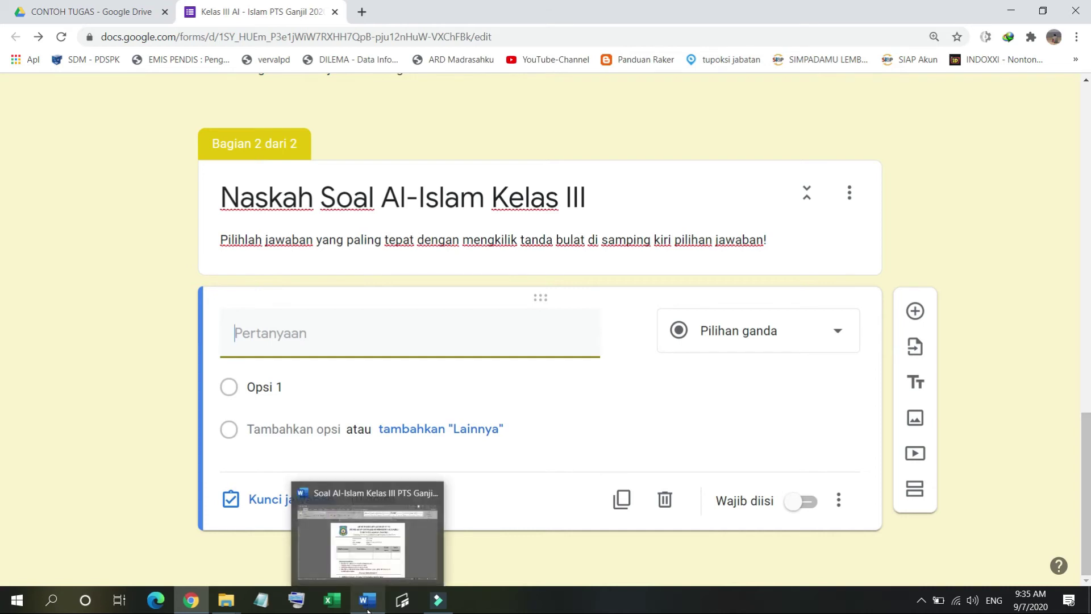
left_click(365, 545)
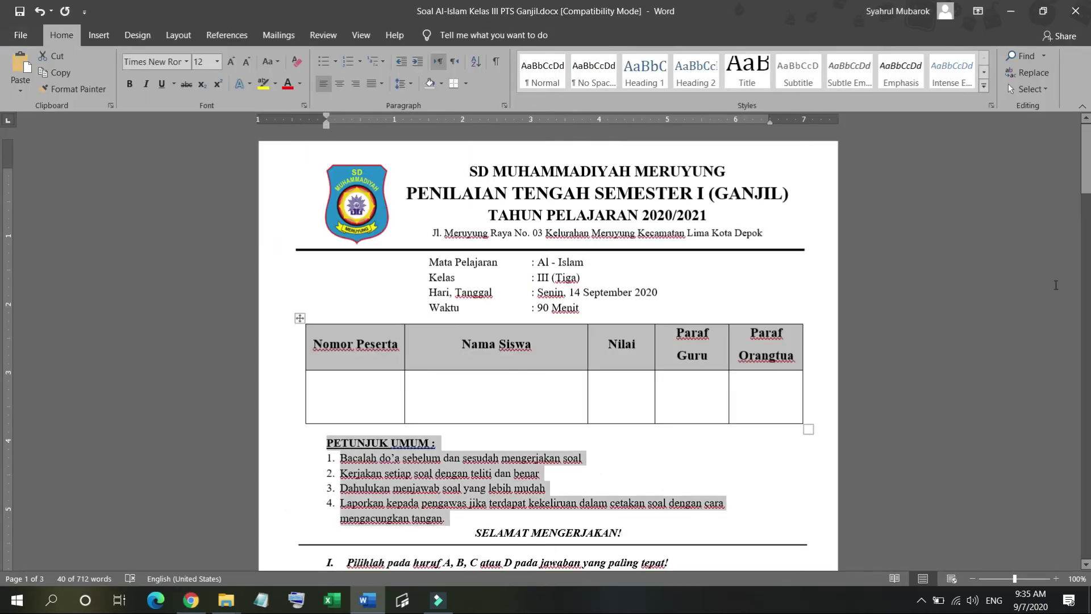
left_click_drag(1086, 185, 1088, 238)
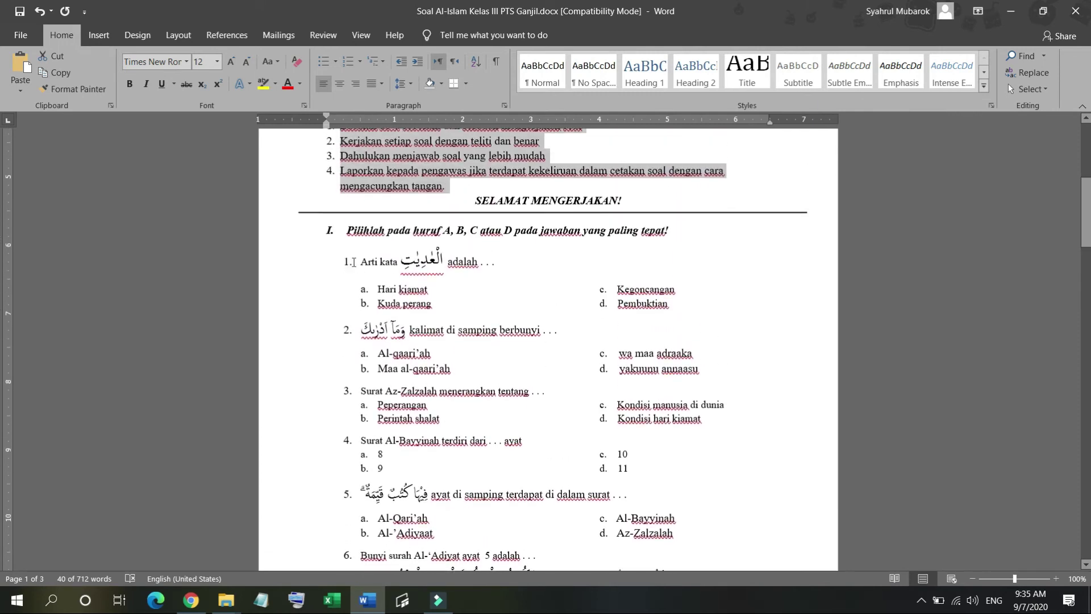
left_click_drag(343, 262, 507, 267)
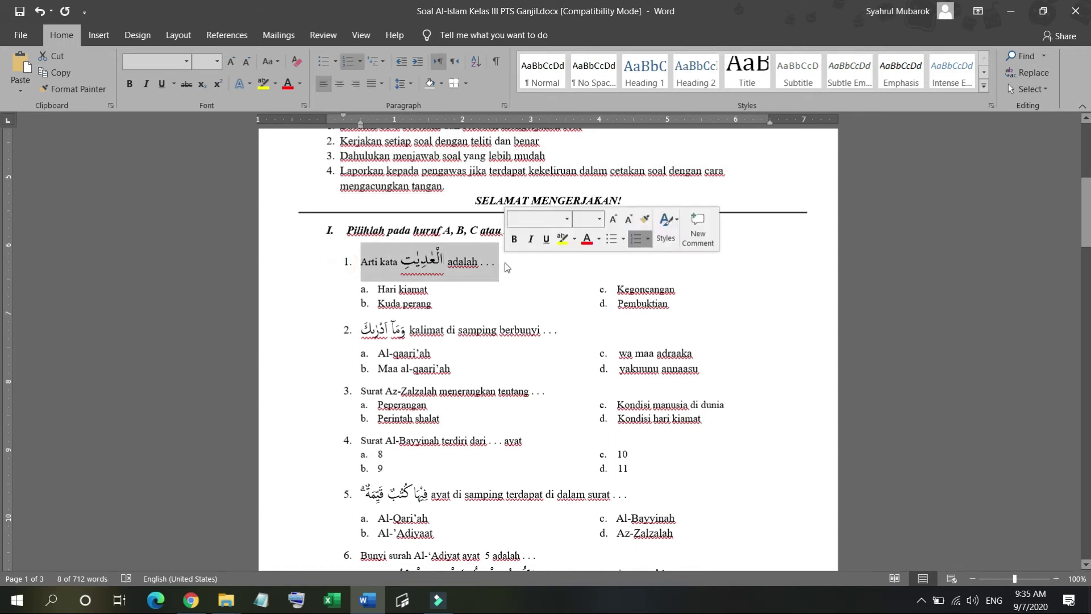
left_click(192, 600)
left_click(349, 344)
type("1.\tArti kata الْحديث adalah . . .")
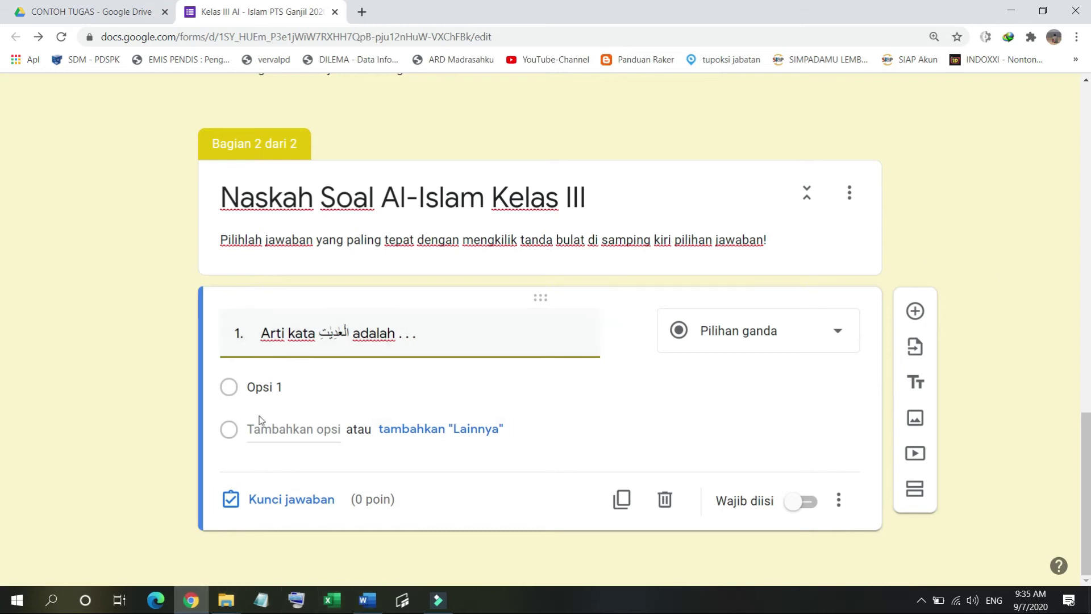
Step: Copy answer a, "Hari kiamat", from the Word document into the first option of question 1
left_click(368, 600)
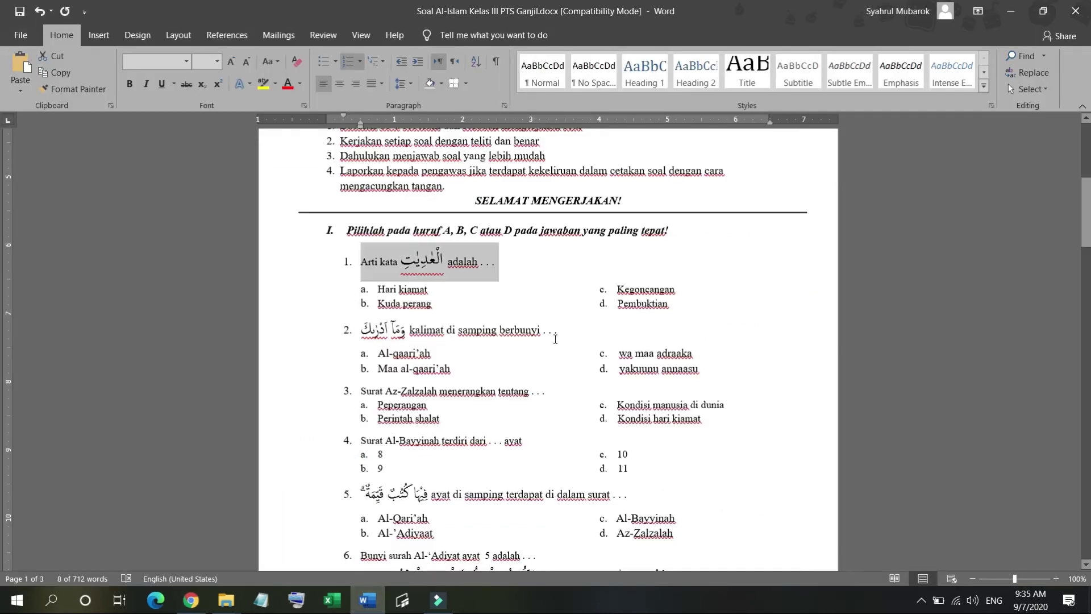
left_click_drag(438, 290, 378, 291)
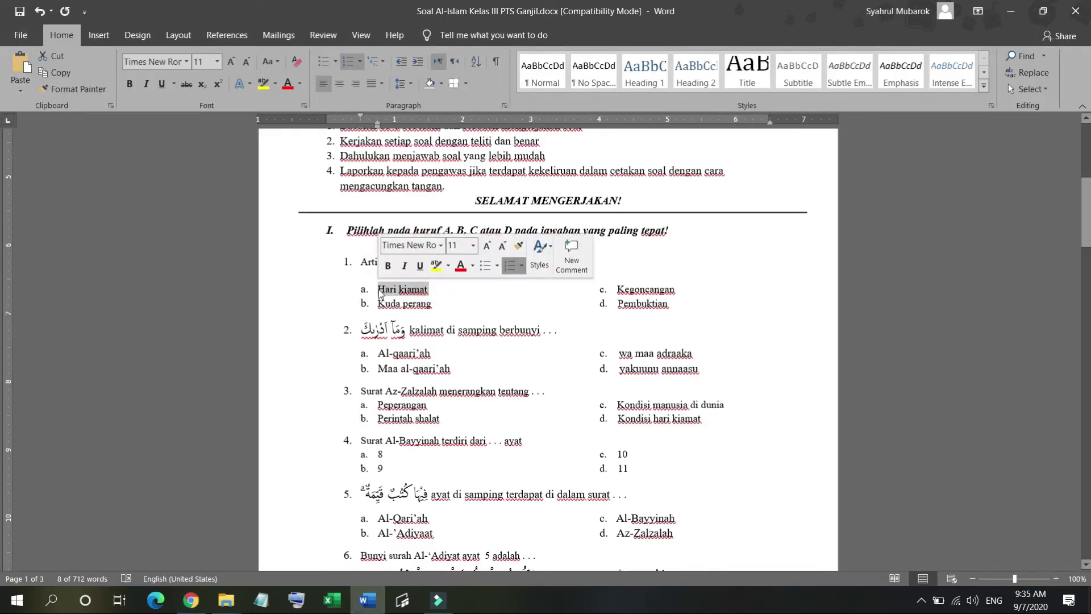
key("ctrl+c")
key("alt+Tab")
left_click(264, 386)
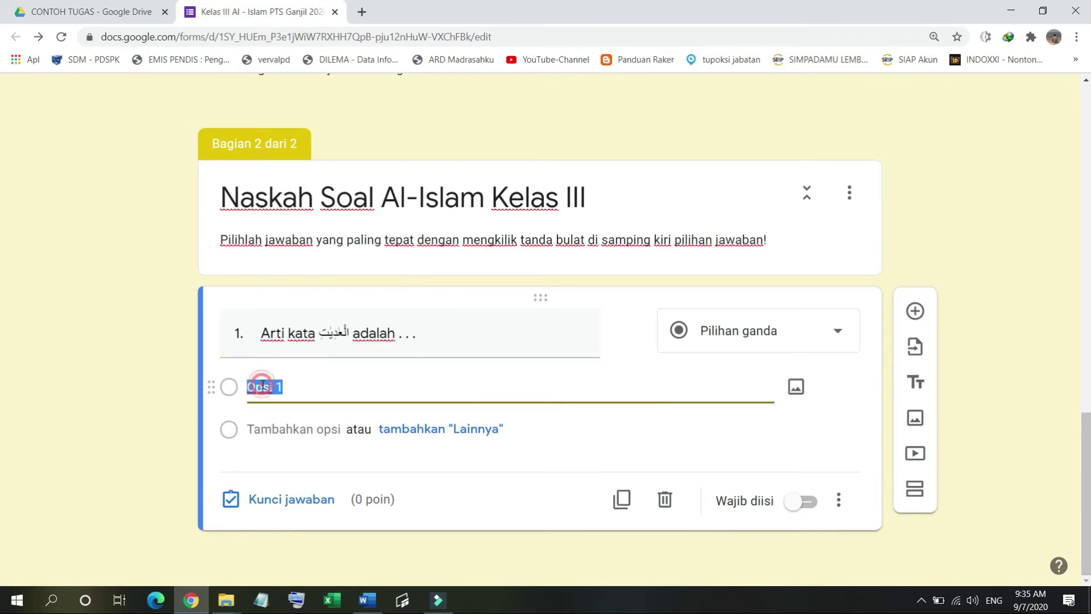
key("ctrl+v")
Step: Copy answer b, "Kuda perang", from the Word document into a second option of question 1
key("alt+Tab")
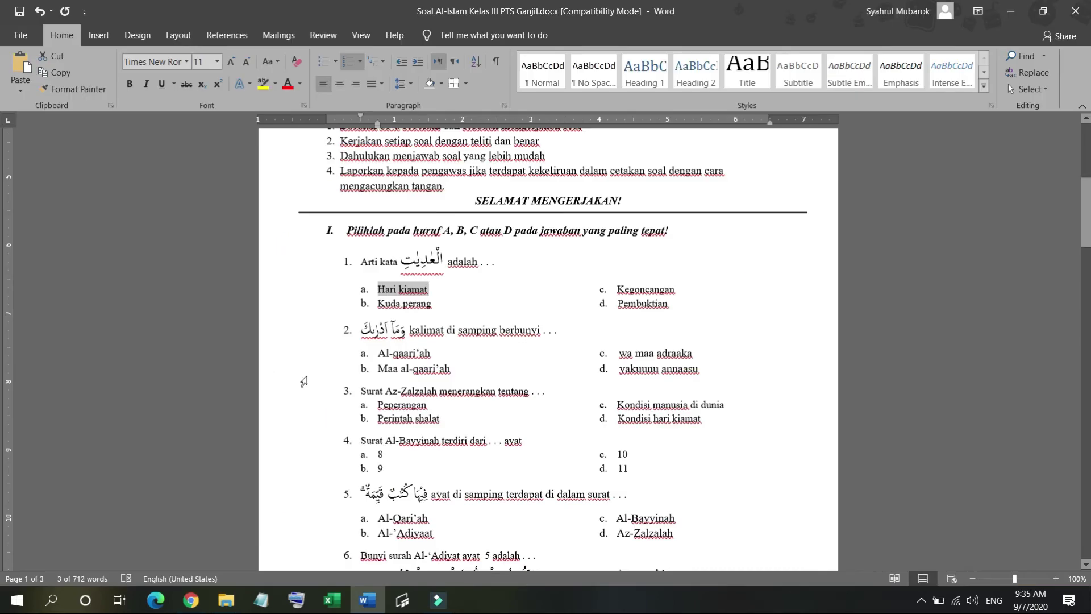
left_click_drag(435, 302, 377, 304)
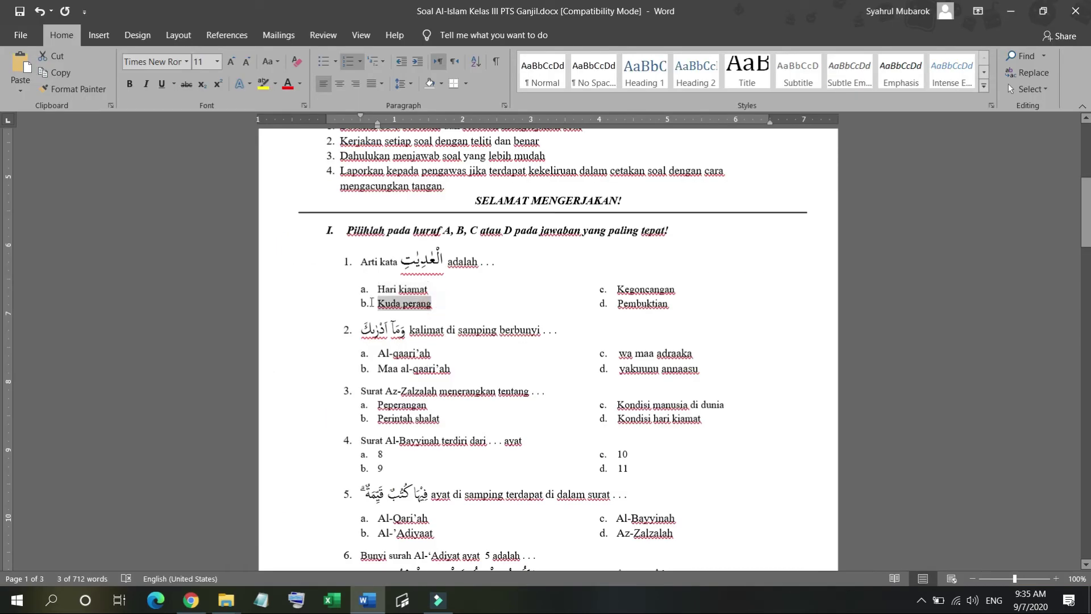
key("alt+Tab")
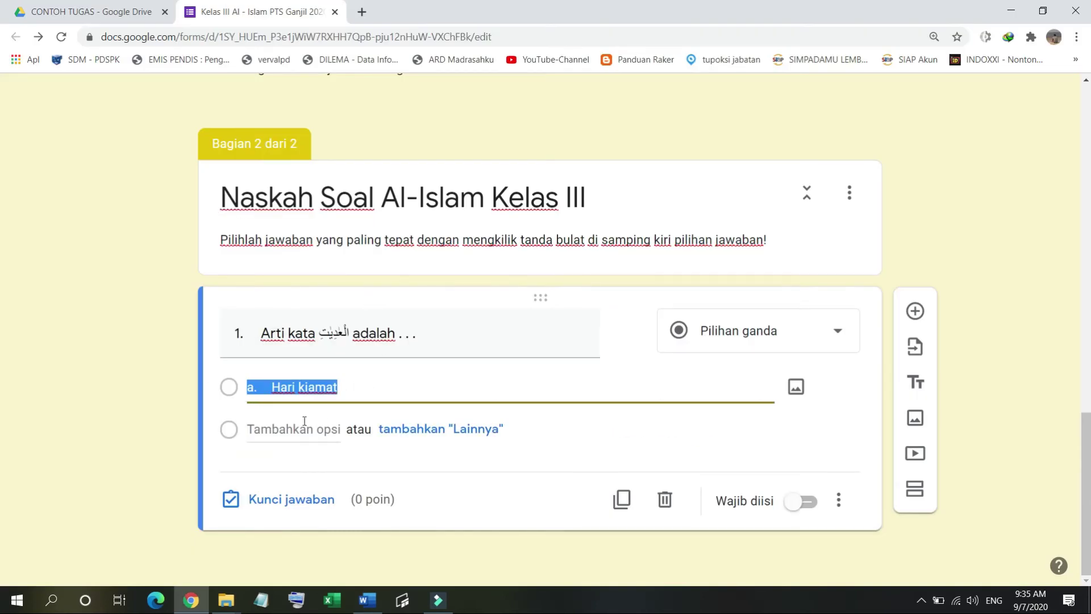
left_click(270, 429)
key("ctrl+v")
Step: Copy "Kegoncangan" from the Word document into a third option of question 1 and prefix it with "c."
key("alt+Tab")
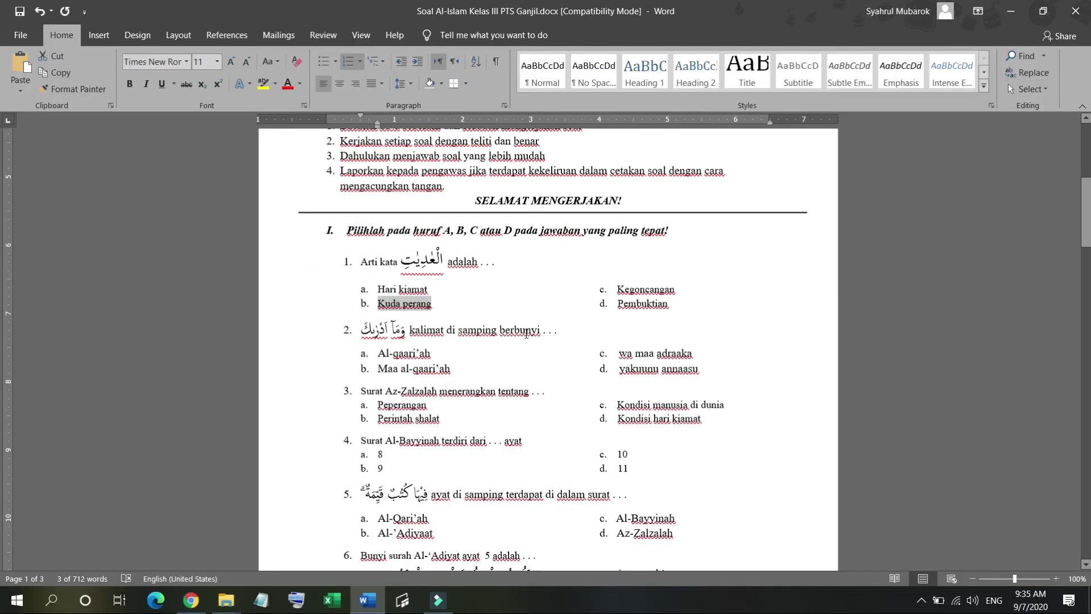
left_click_drag(679, 289, 617, 287)
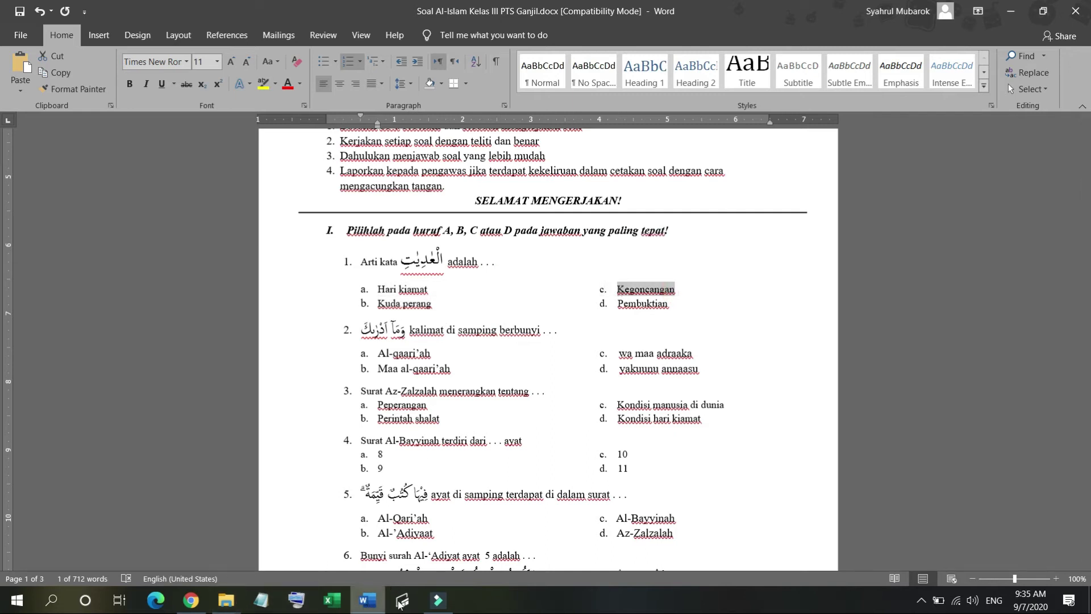
left_click(193, 601)
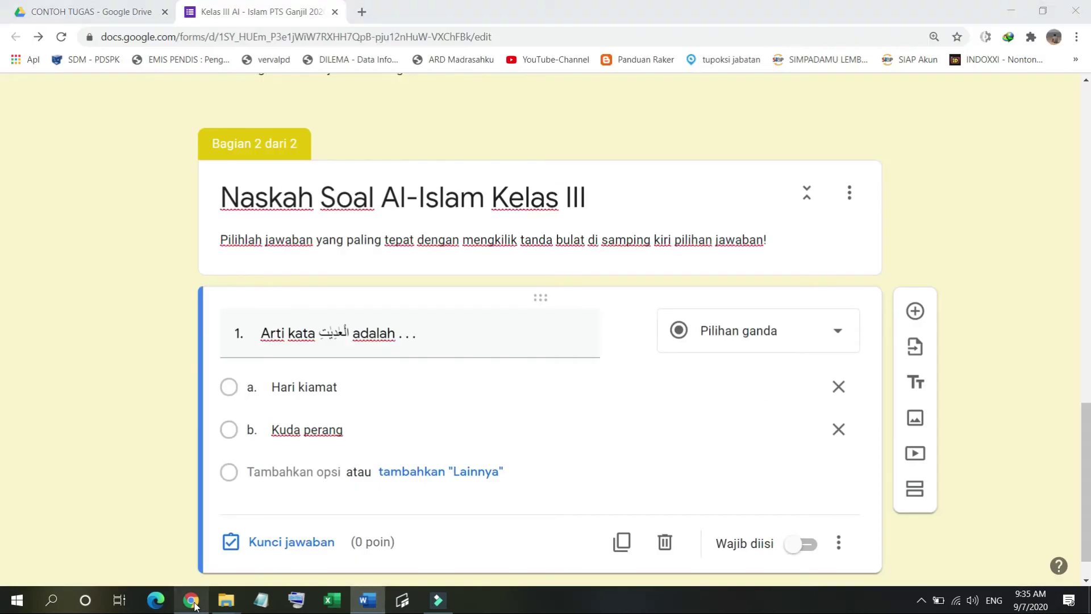
left_click(274, 475)
key("ctrl+v")
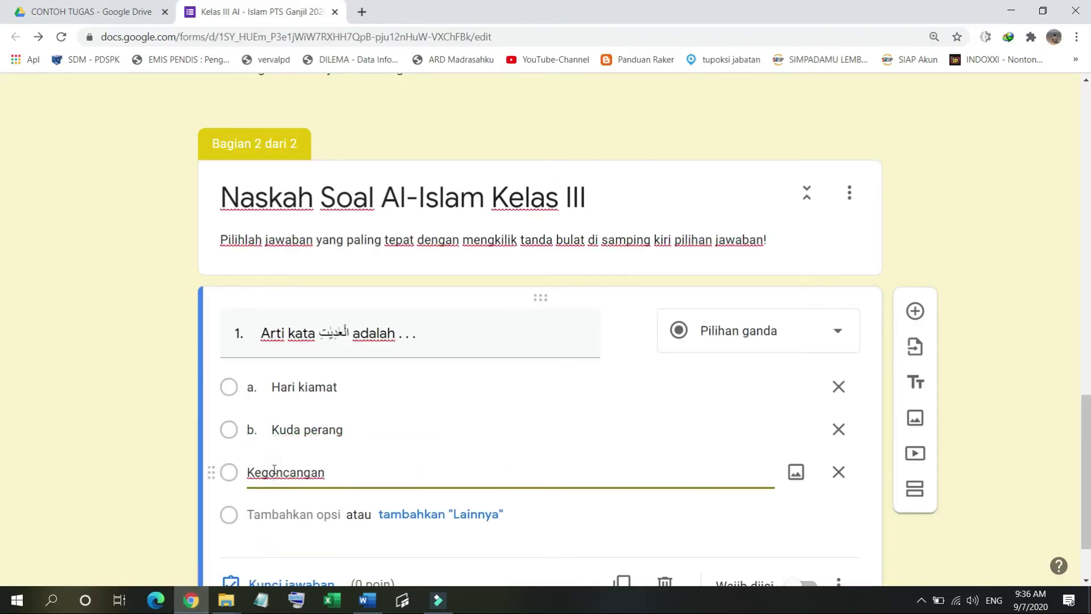
left_click(247, 473)
type("C")
key("BackSpace")
type("c.")
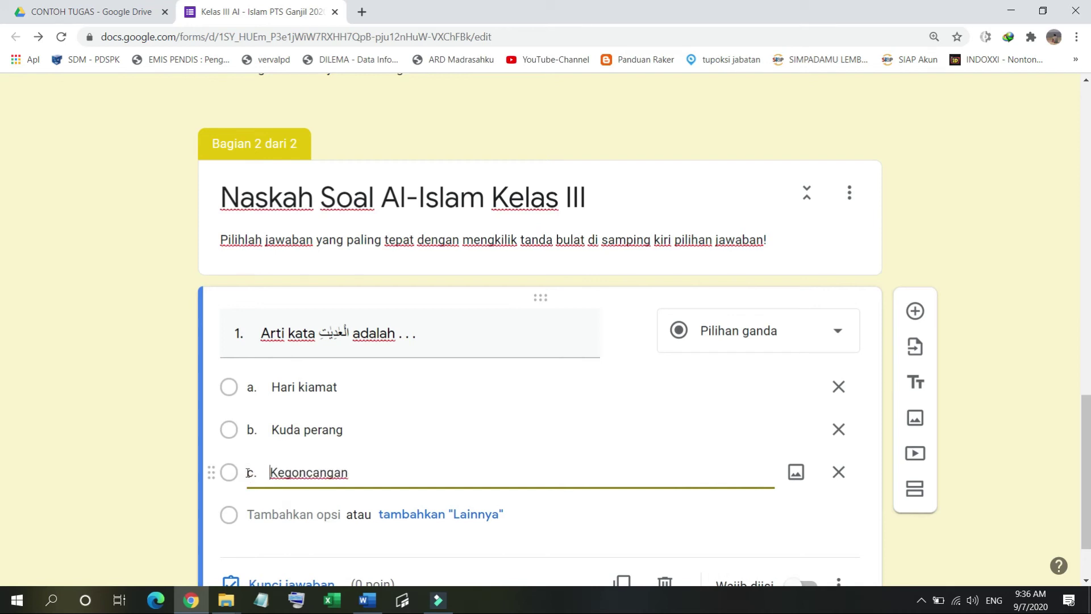
Step: Add a fourth option to question 1 with "Pembuktian" copied from the Word document, prefixed with "d."
key("Return")
key("alt+Tab")
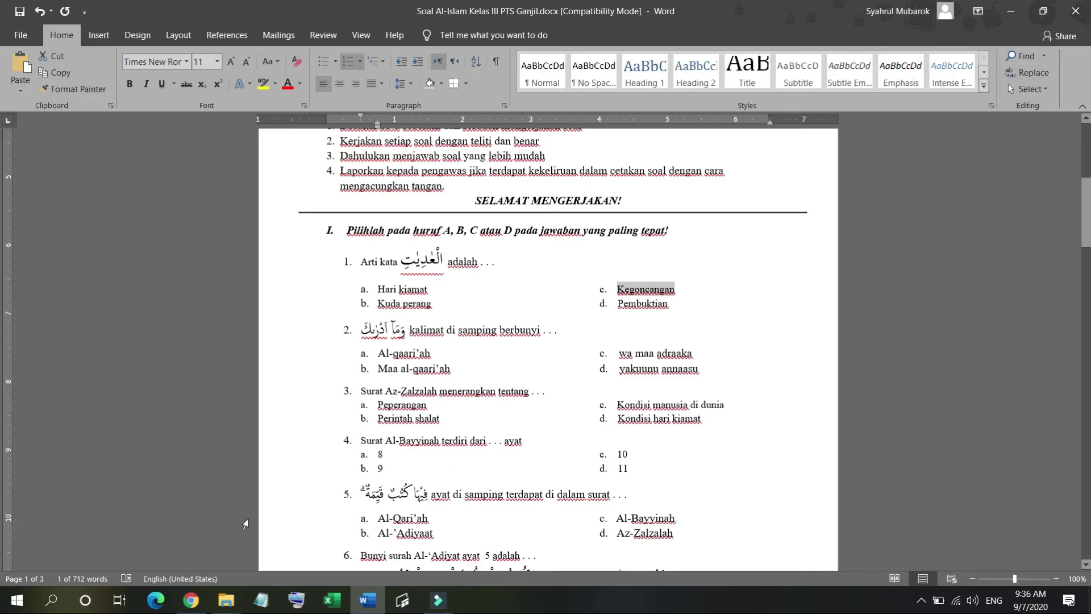
left_click_drag(670, 304, 618, 305)
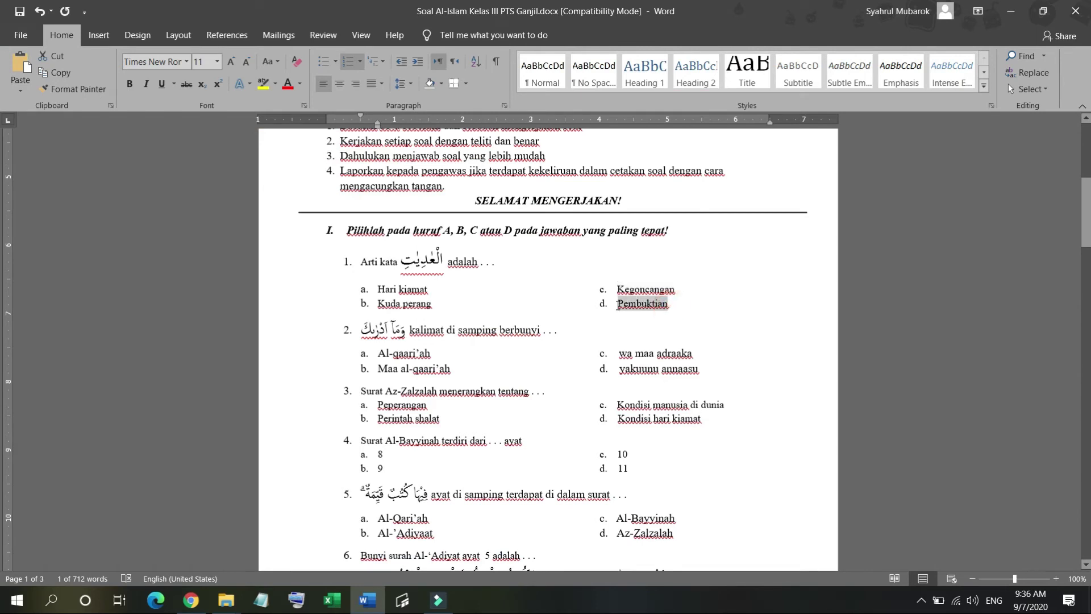
key("ctrl+c")
key("alt+Tab")
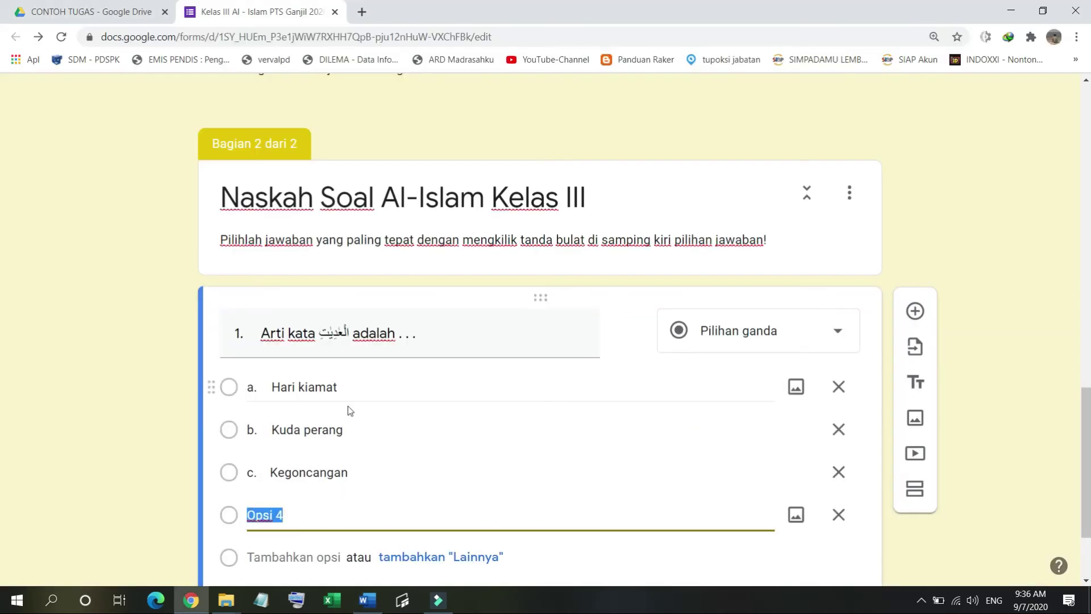
key("ctrl+v")
left_click(249, 515)
type("d.")
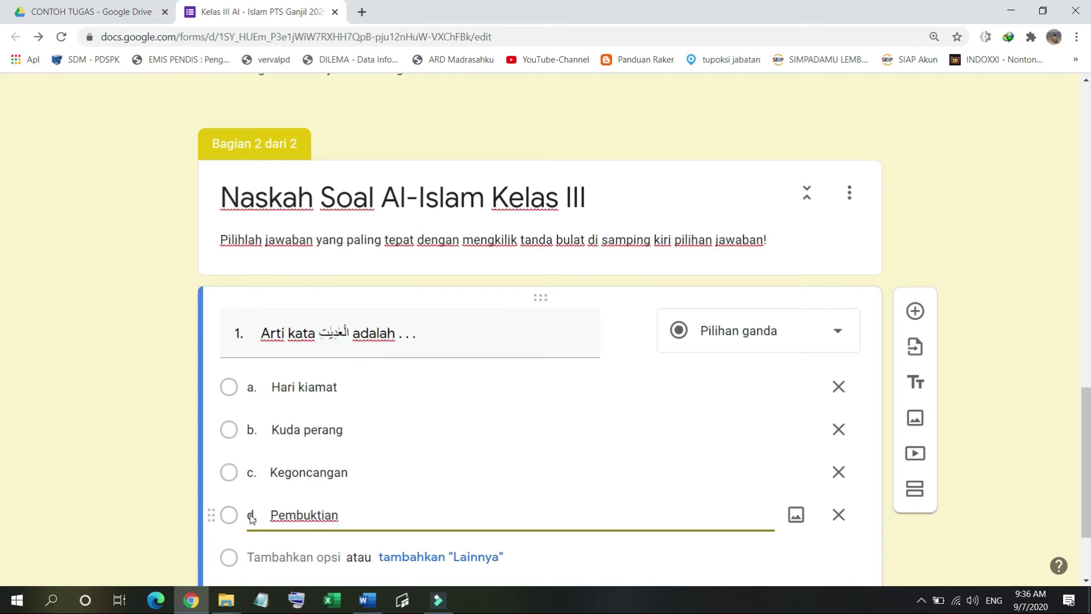
Step: Set question 1's answer key to "b. Kuda perang" worth 5 points and make the question required
scroll(1087, 462, "down", 3)
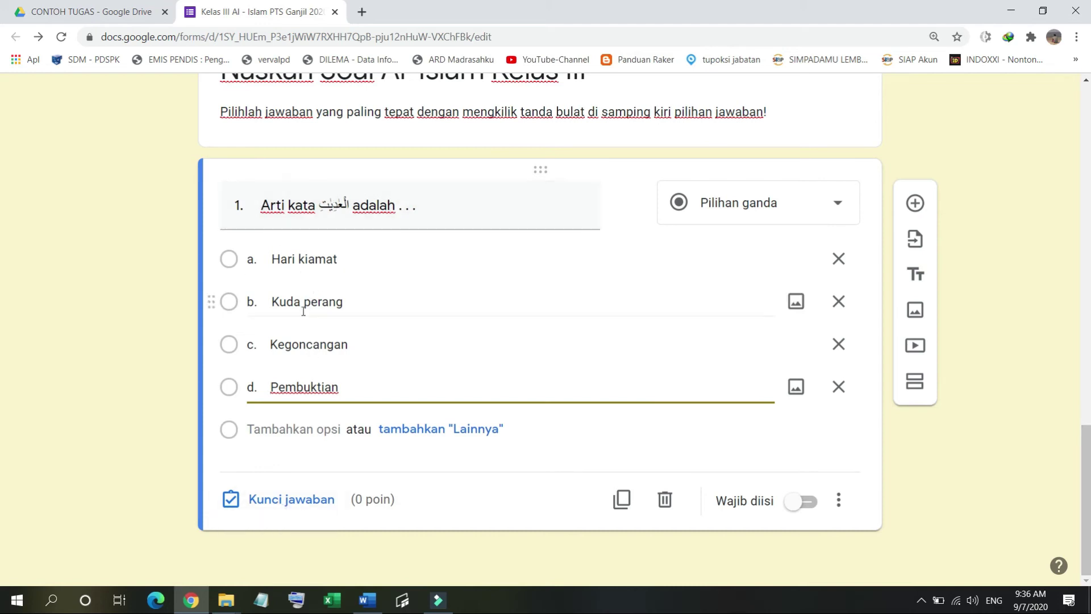
left_click(284, 505)
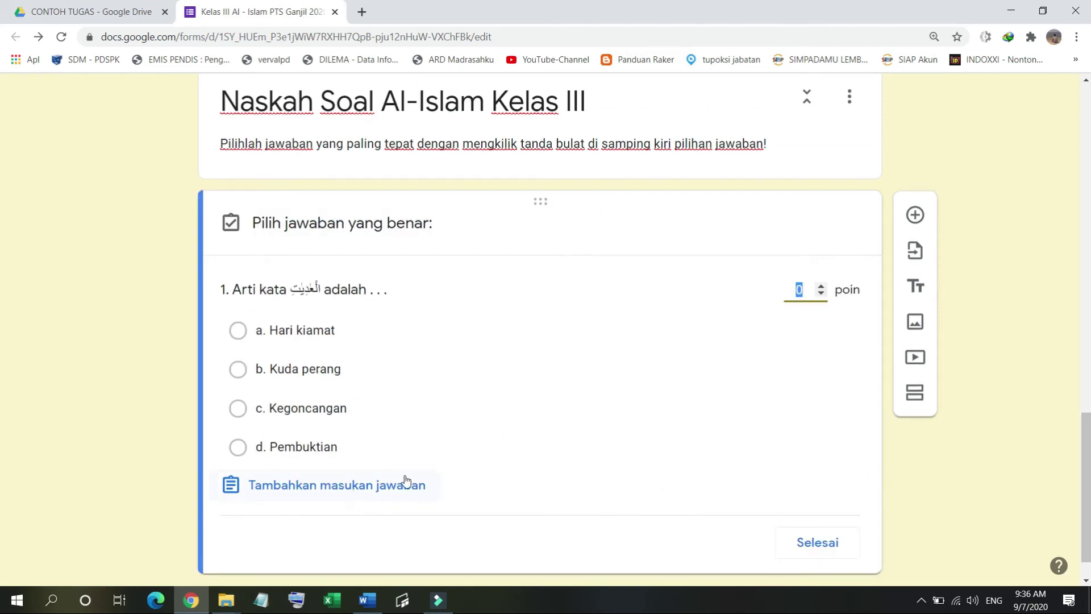
left_click(237, 370)
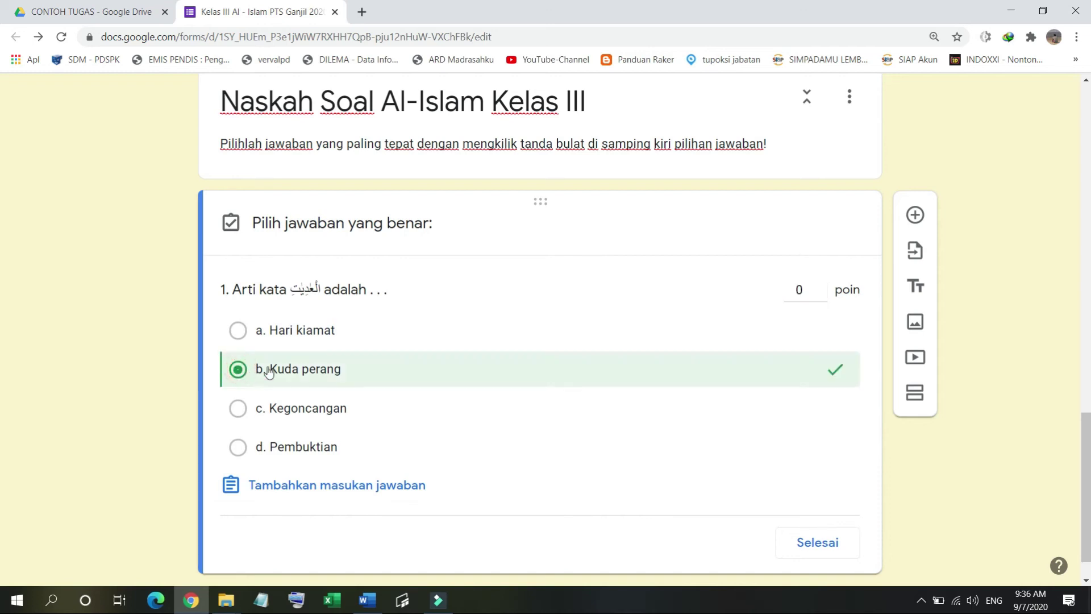
left_click(802, 290)
key("BackSpace")
type("5")
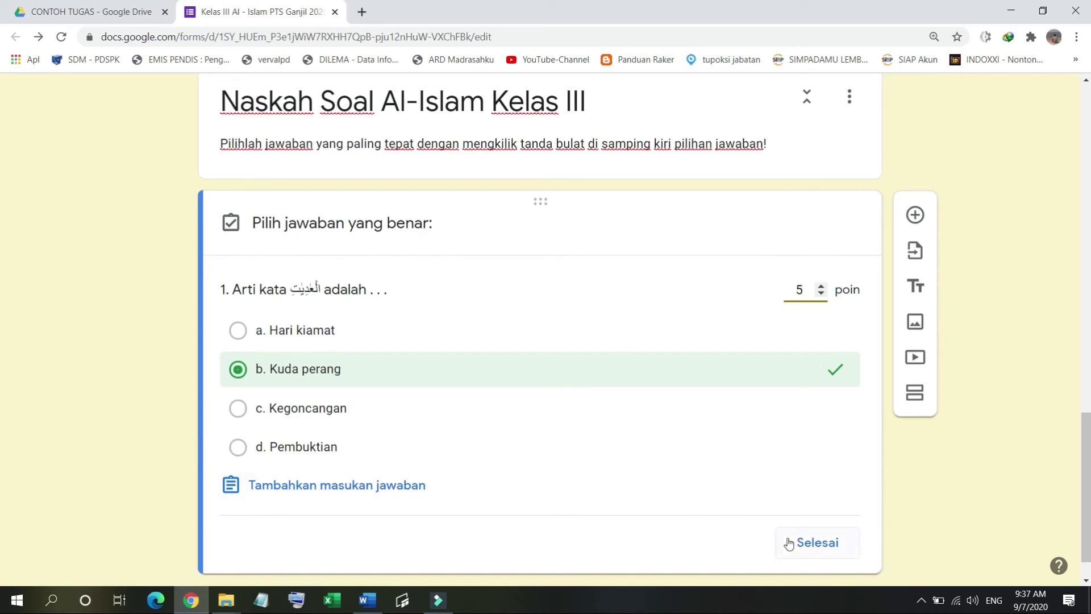
left_click(806, 547)
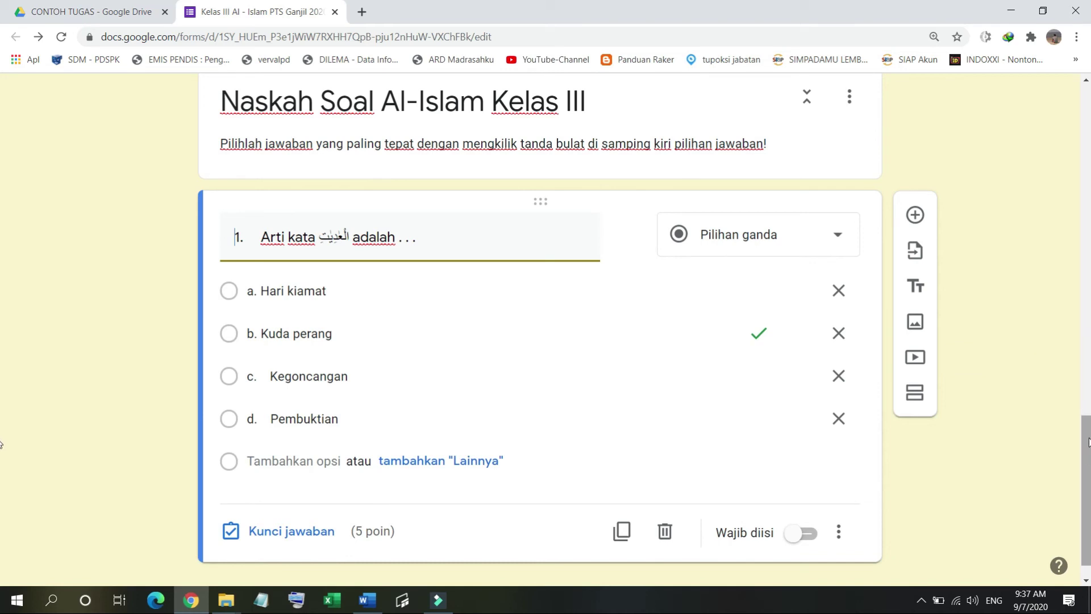
scroll(1086, 452, "down", 1)
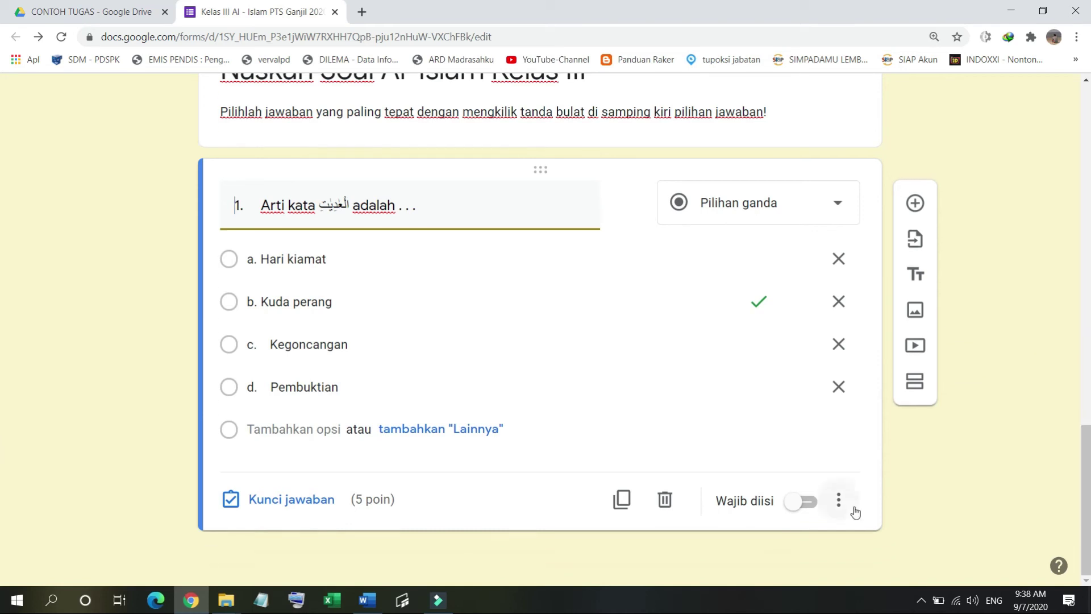
left_click(794, 503)
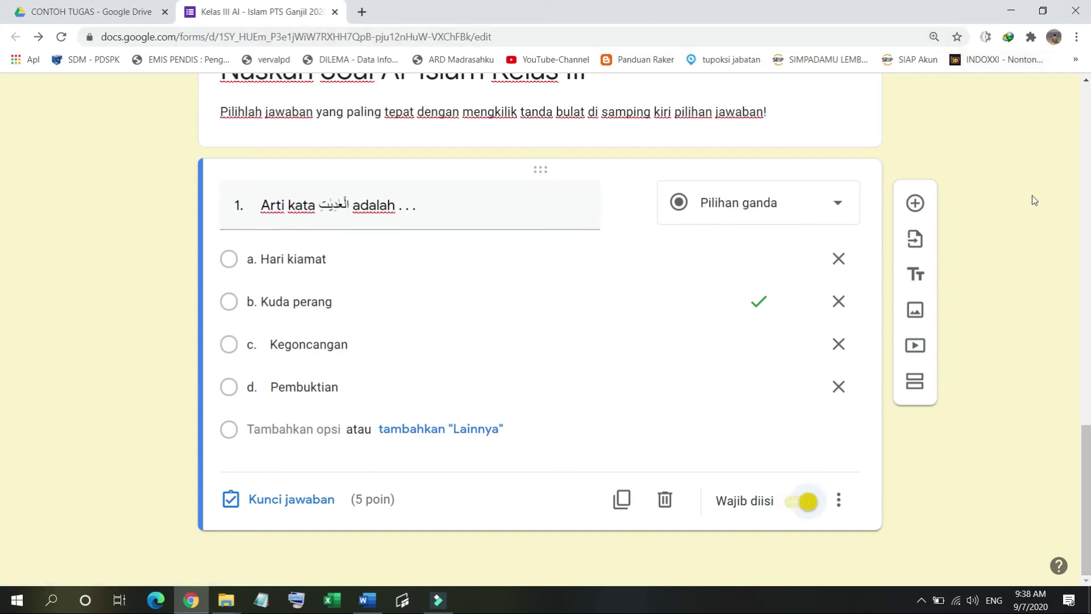
Step: Add another question and copy question 2, ending in "kalimat di samping berbunyi . . .", into it from the Word document
left_click(915, 204)
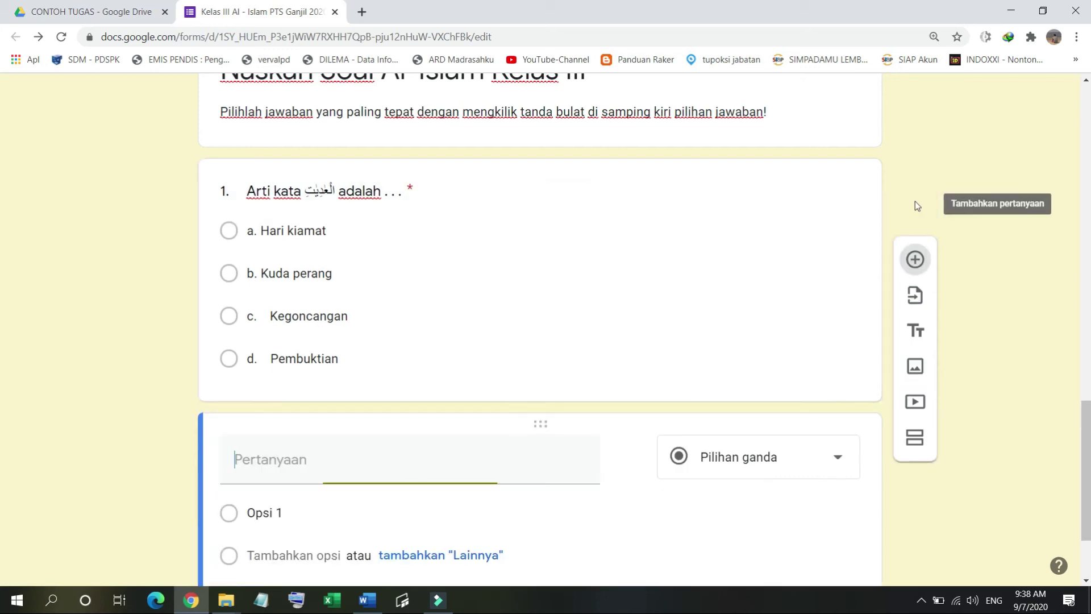
left_click(367, 600)
left_click_drag(362, 331, 560, 338)
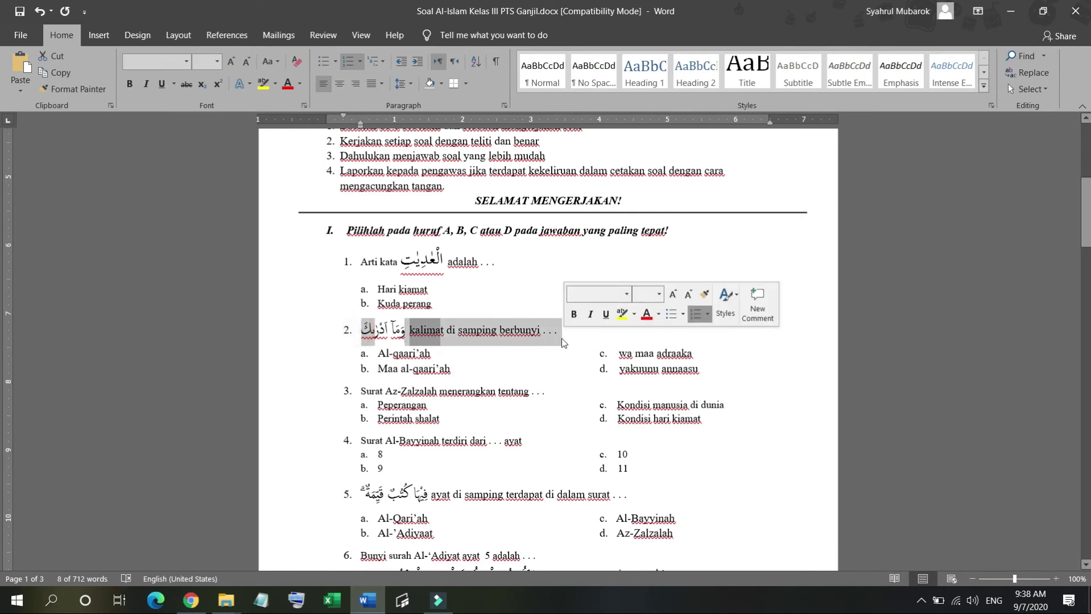
left_click(489, 308)
left_click_drag(338, 327, 569, 340)
left_click(569, 340)
key("Home")
key("shift+End")
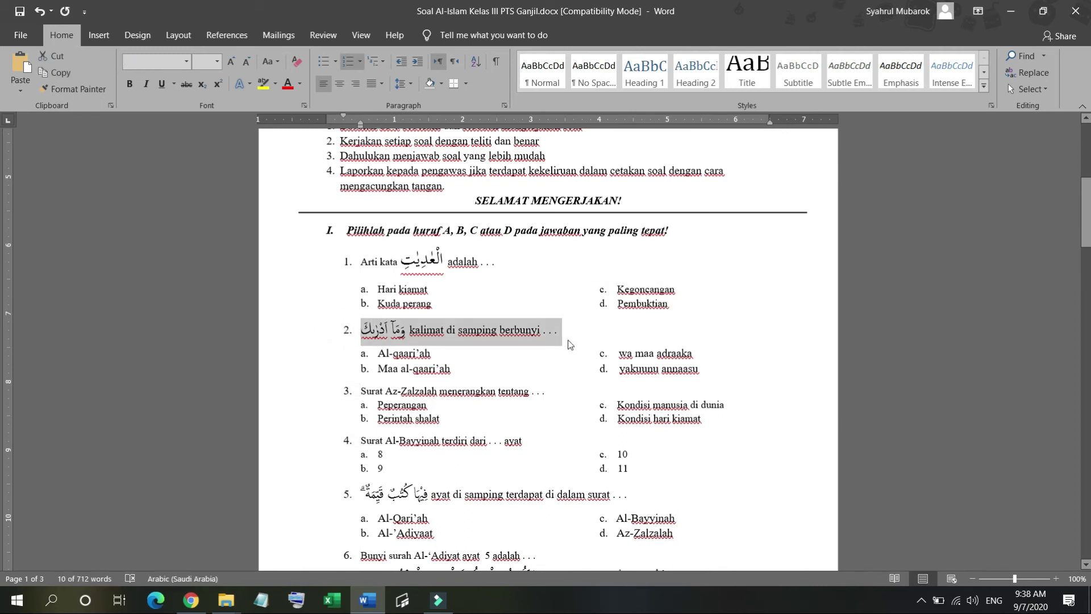
key("alt+Tab")
left_click(263, 459)
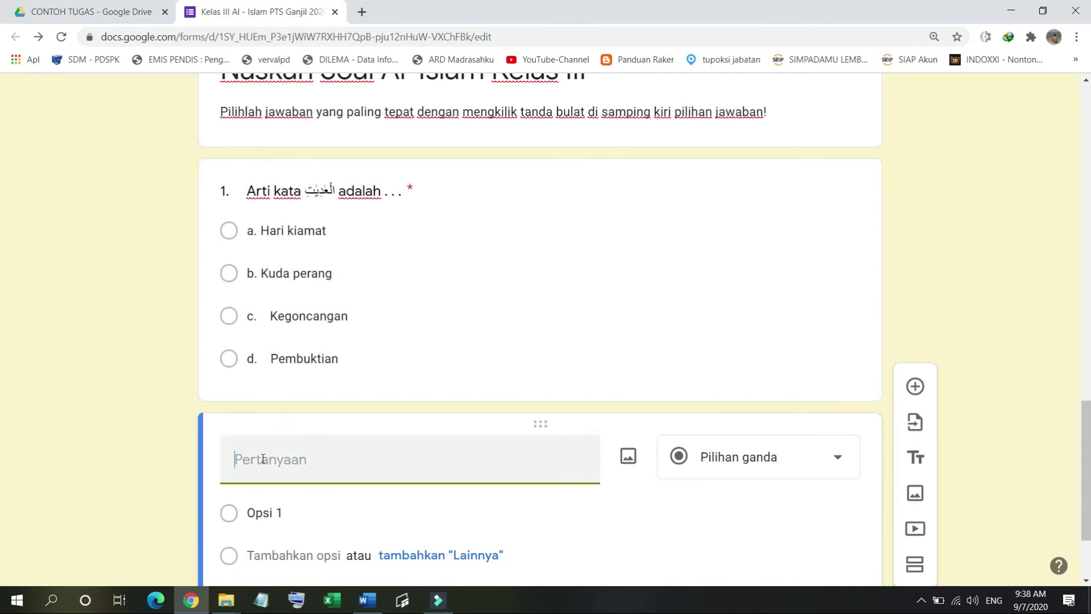
key("ctrl+v")
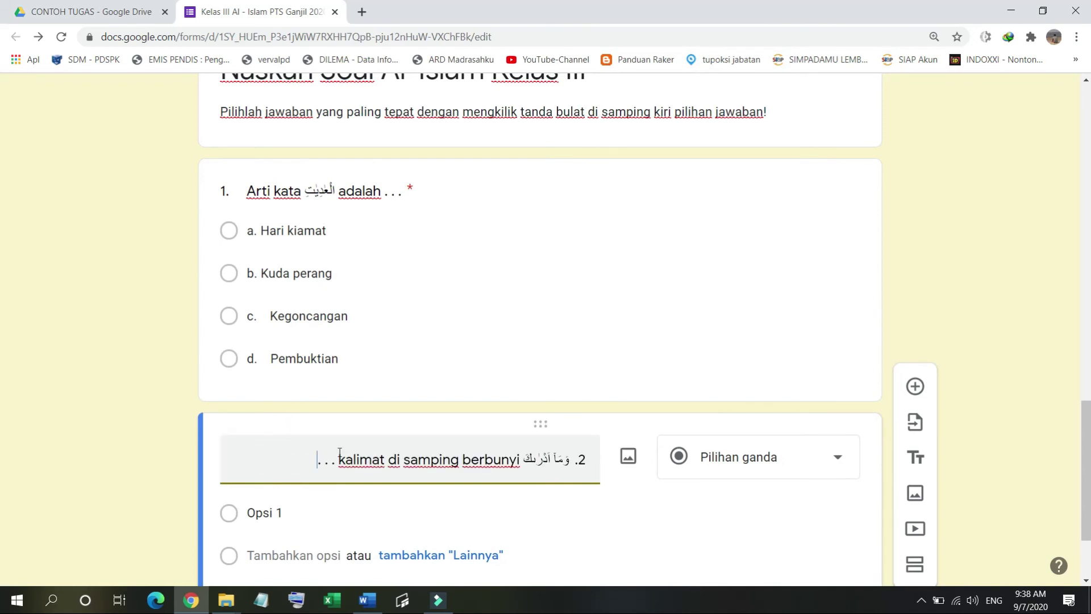
Step: Copy "Al-qaari'ah" from the Word document into option a of question 2
scroll(995, 473, "down", 3)
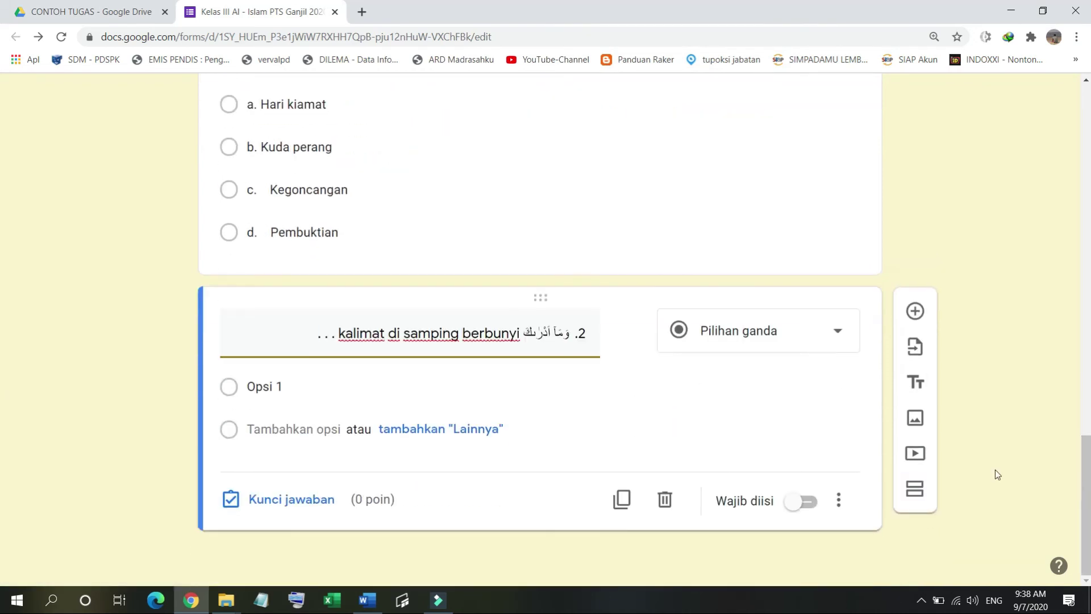
key("alt+Tab")
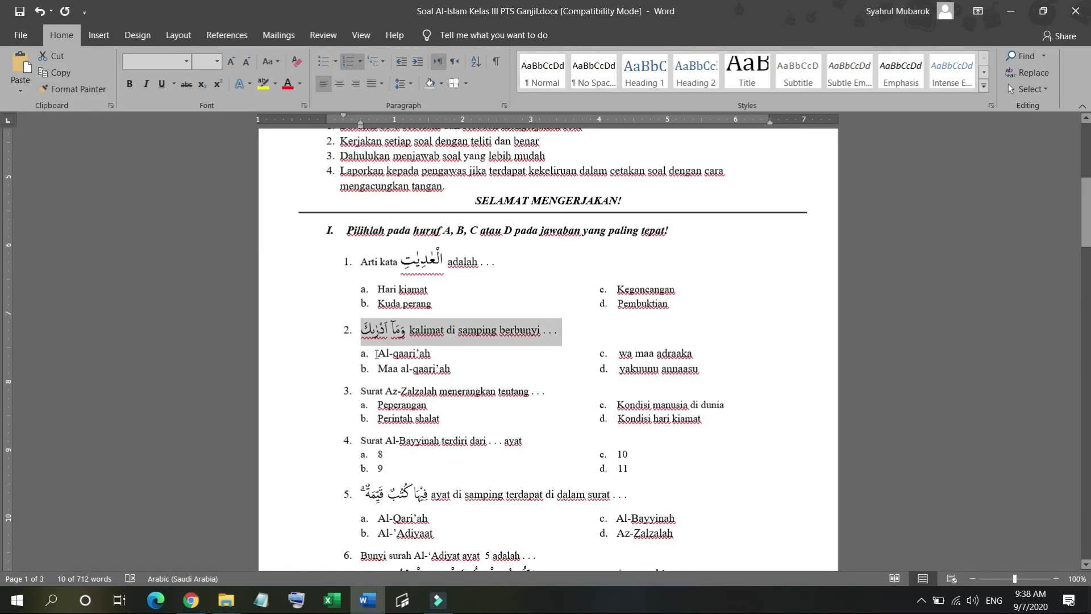
left_click_drag(376, 353, 470, 354)
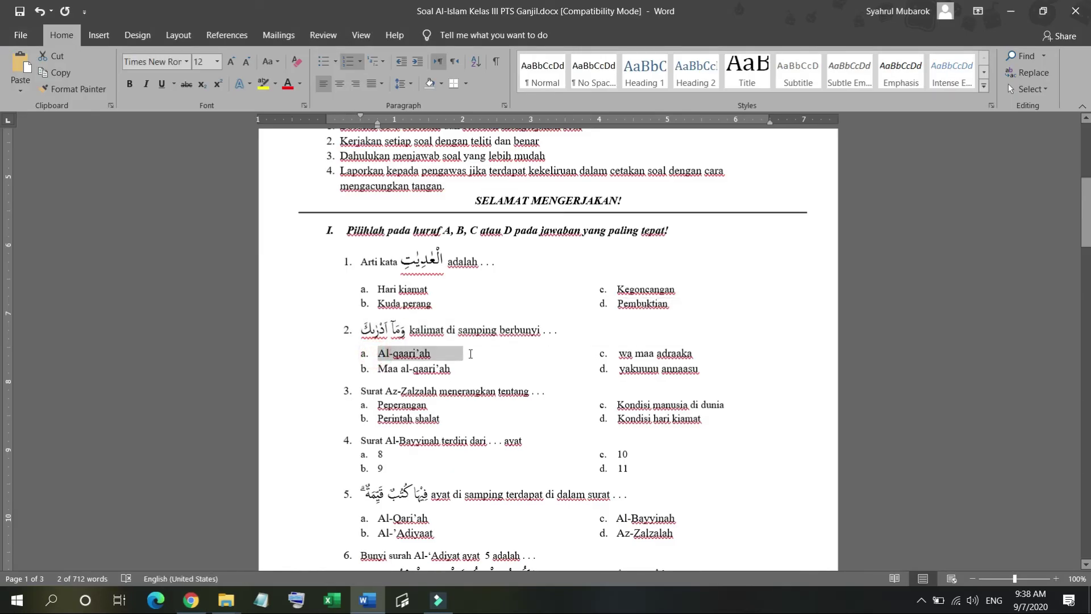
key("ctrl+c")
key("alt+Tab")
left_click(288, 385)
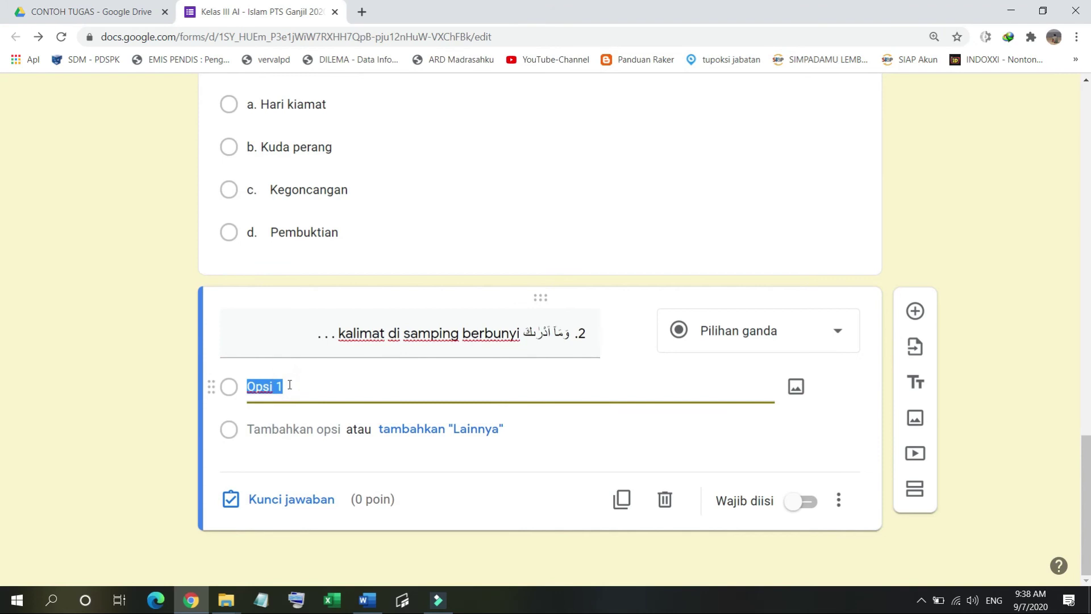
key("ctrl+v")
Step: Add "Maa al-qaari'ah" from the Word document as option b of question 2
key("alt+Tab")
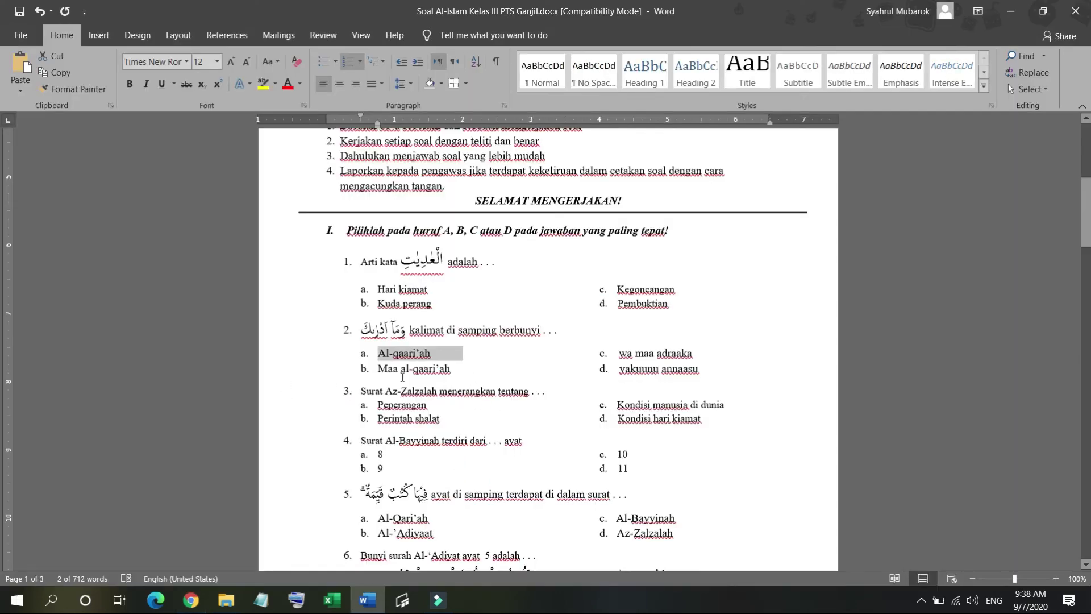
left_click_drag(378, 370, 469, 369)
key("ctrl+c")
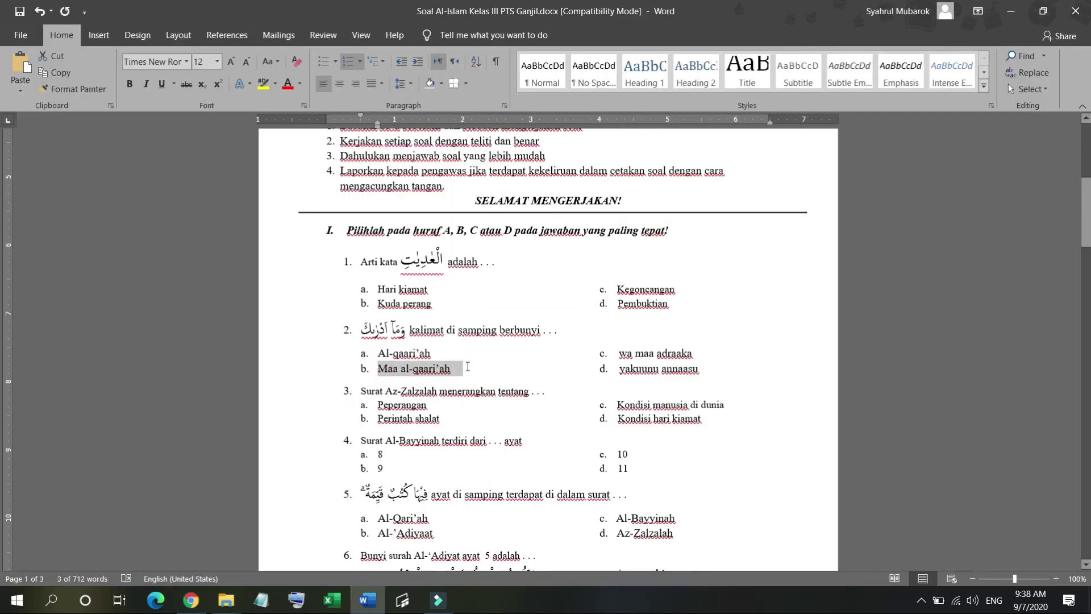
key("alt+Tab")
key("Return")
key("ctrl+v")
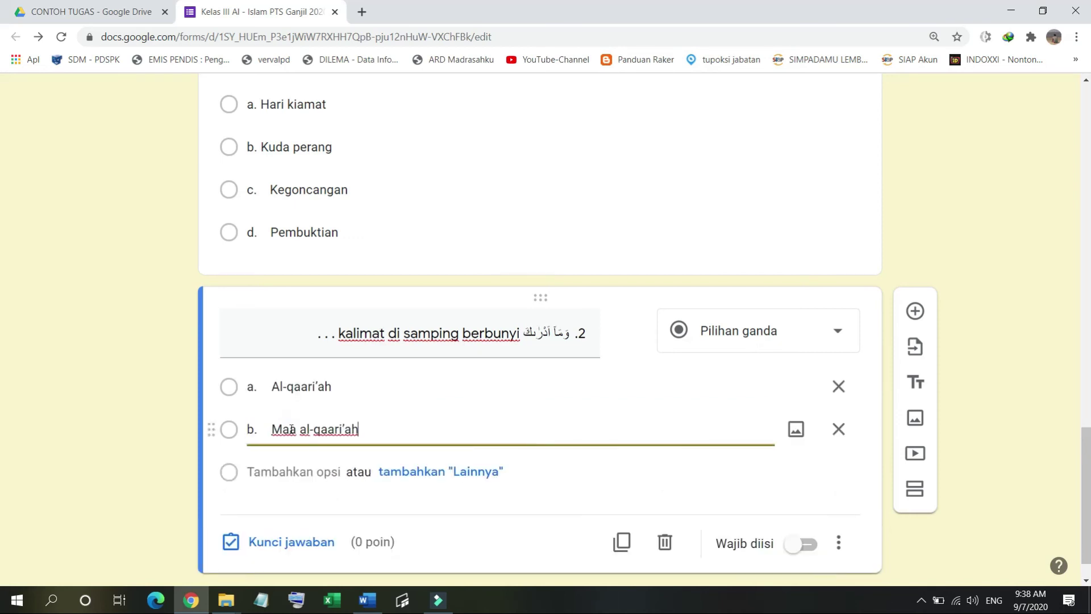
Step: Copy option c, "wa maa adraaka", from the Word document into a third option of question 2
key("alt+Tab")
left_click_drag(617, 353, 696, 353)
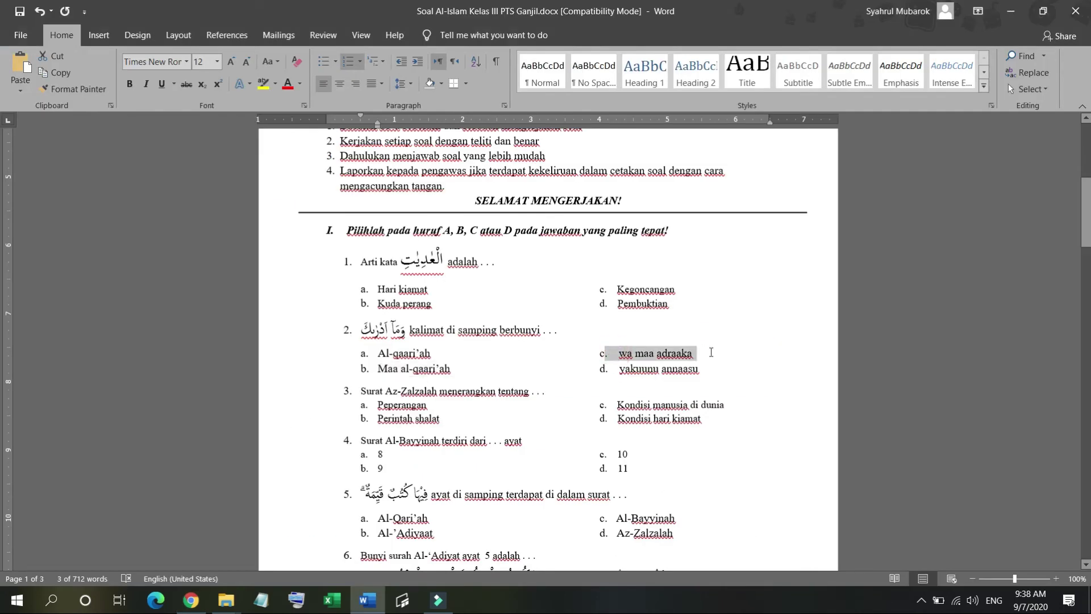
left_click(592, 352)
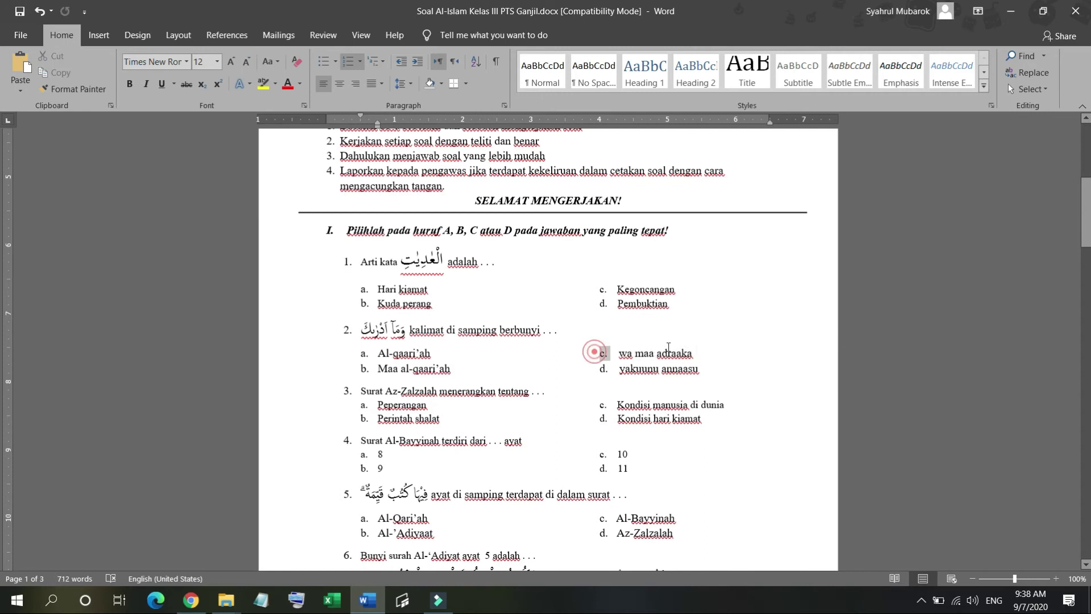
triple_click(670, 352)
key("ctrl+c")
key("alt+Tab")
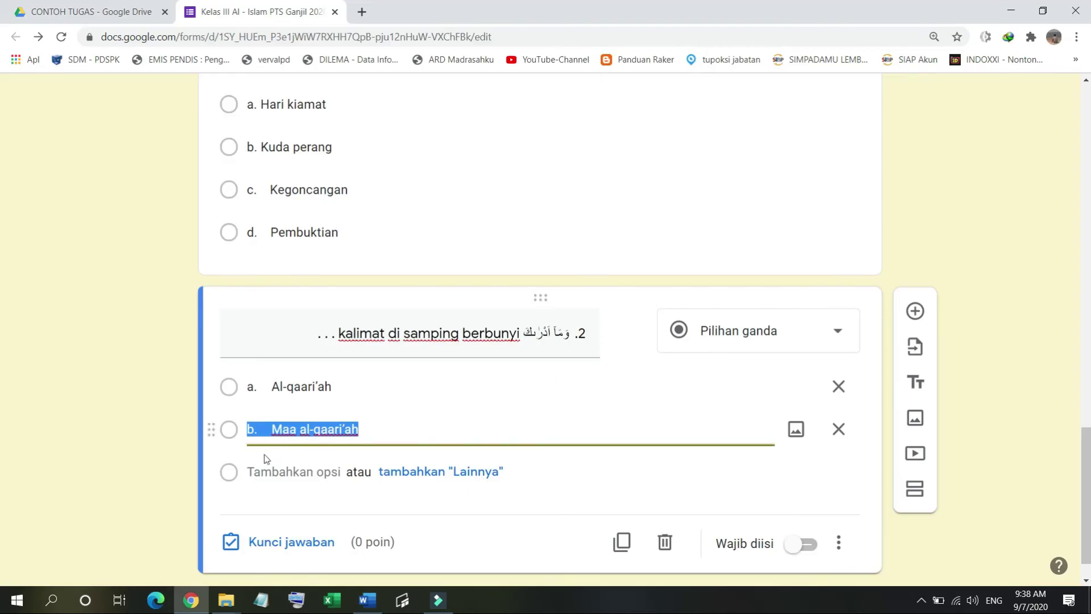
key("Return")
key("ctrl+v")
Step: Add a fourth option to question 2 with "d. yakuunu annaasu" copied from the Word document
key("alt+Tab")
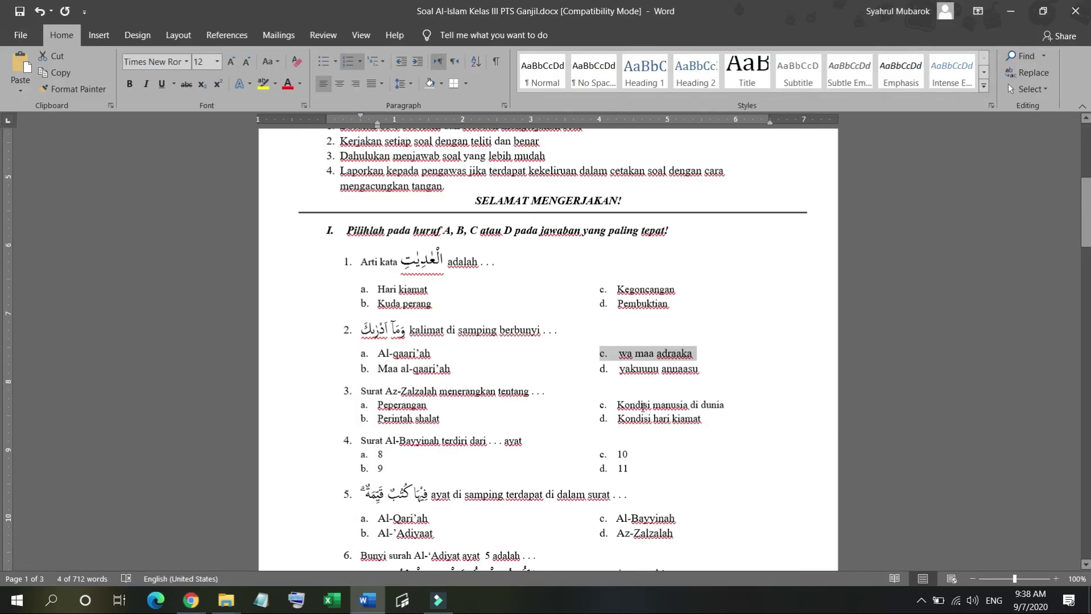
triple_click(598, 368)
key("ctrl+c")
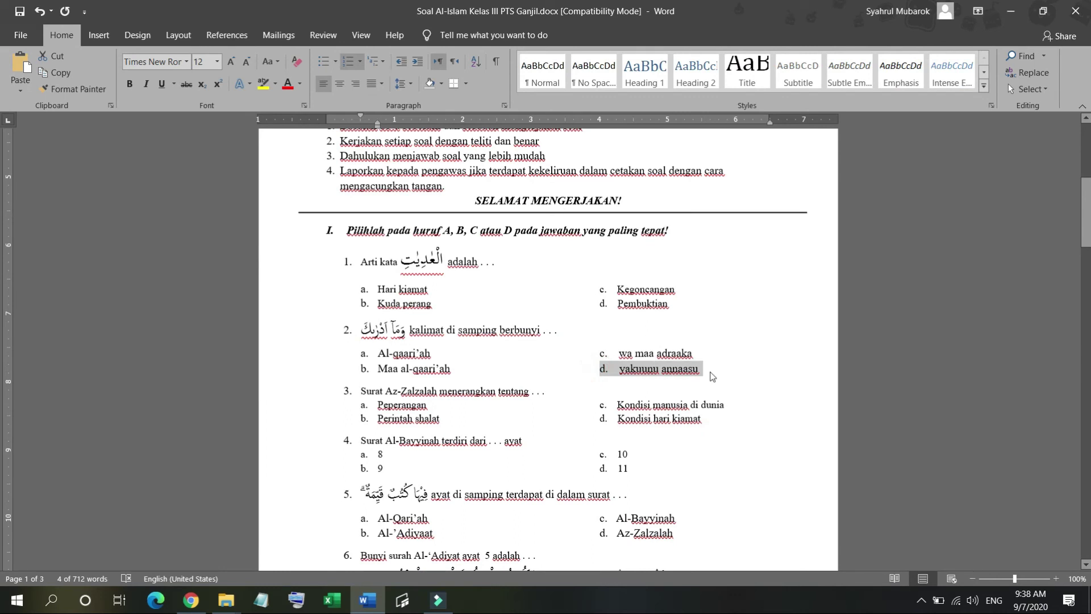
key("alt+Tab")
left_click(287, 514)
key("ctrl+v")
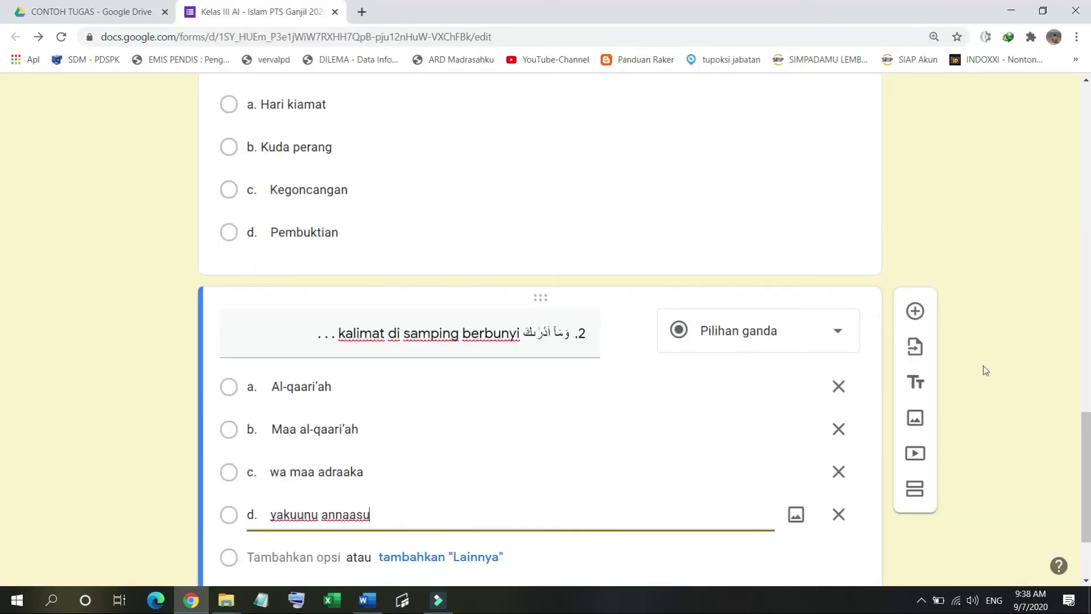
Step: Set question 2's answer key to "c. wa maa adraaka" worth 5 points and make the question required
scroll(584, 445, "down", 2)
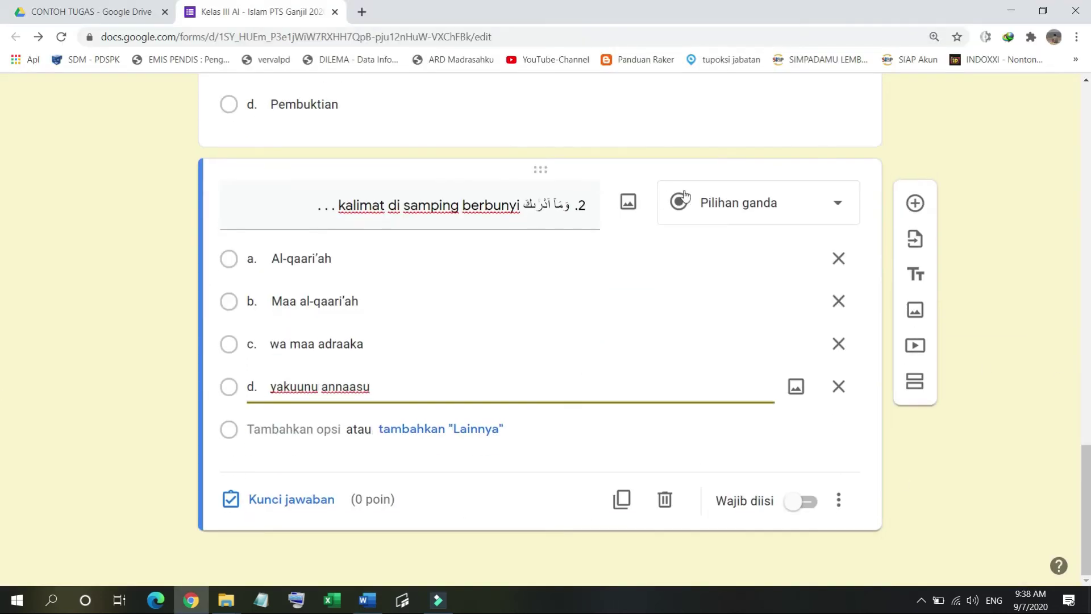
left_click(261, 506)
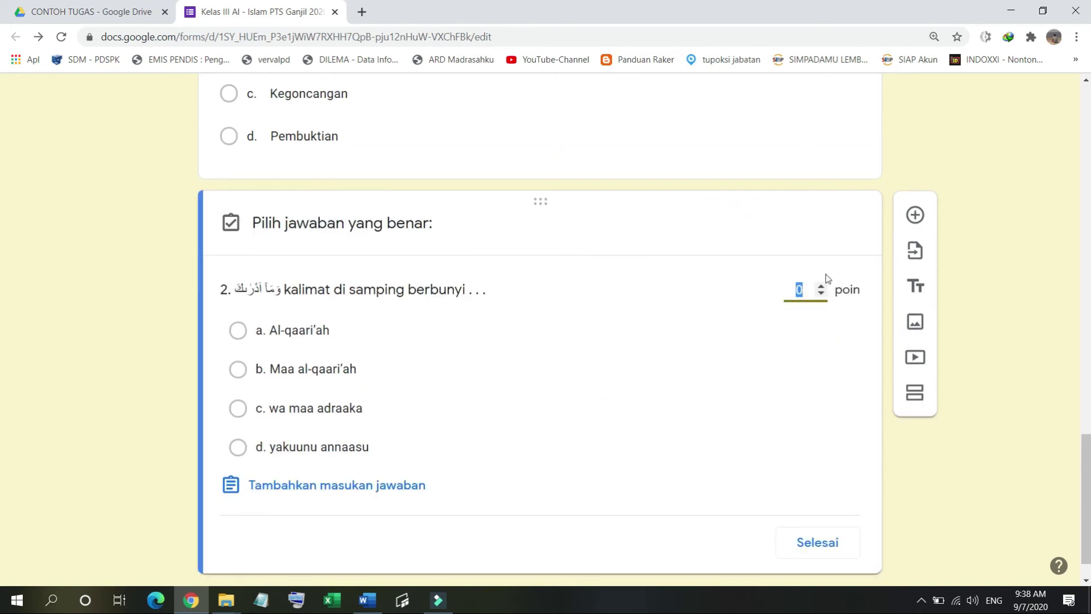
type("5")
left_click(237, 410)
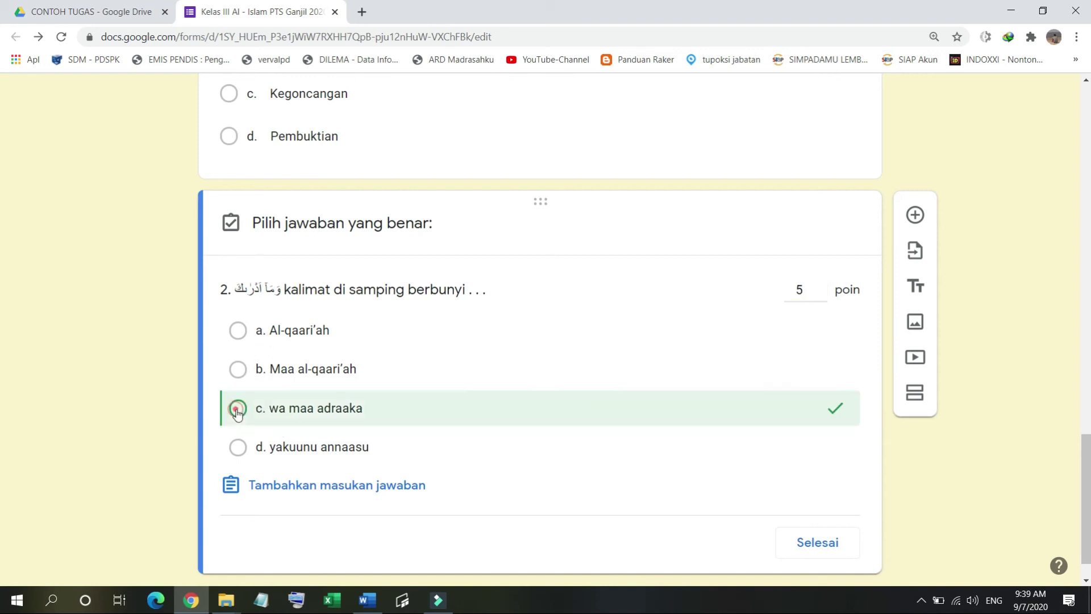
left_click(802, 544)
left_click(797, 532)
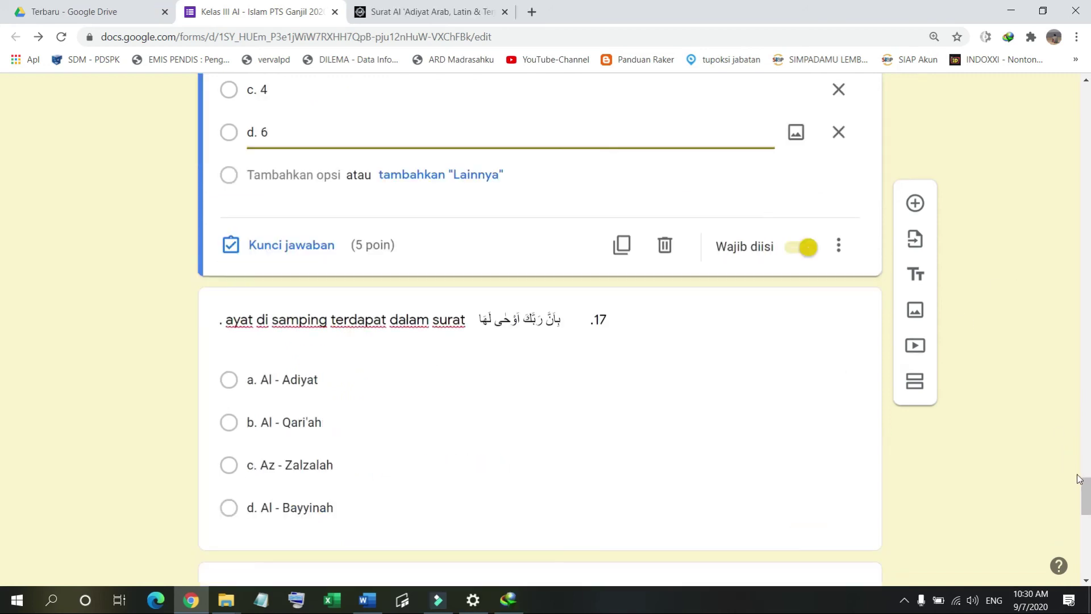
Step: In the form's quiz settings, let respondents see only "Nilai poin", with "Pertanyaan tak terjawab" and "Jawaban yang benar" turned off, and save
left_click_drag(1083, 482, 1085, 557)
left_click(455, 350)
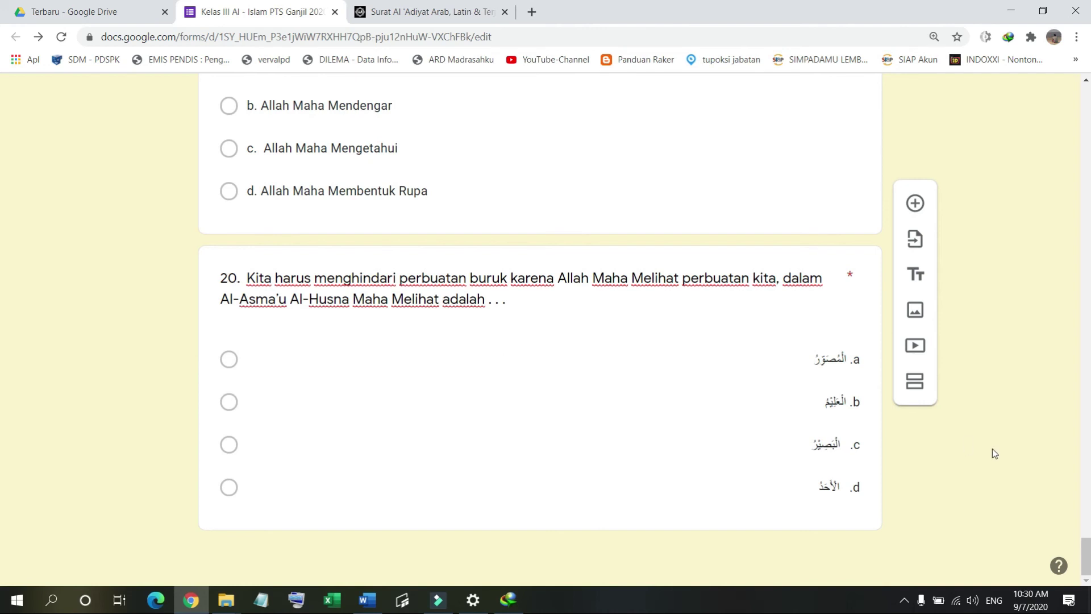
left_click_drag(1085, 554, 1056, 103)
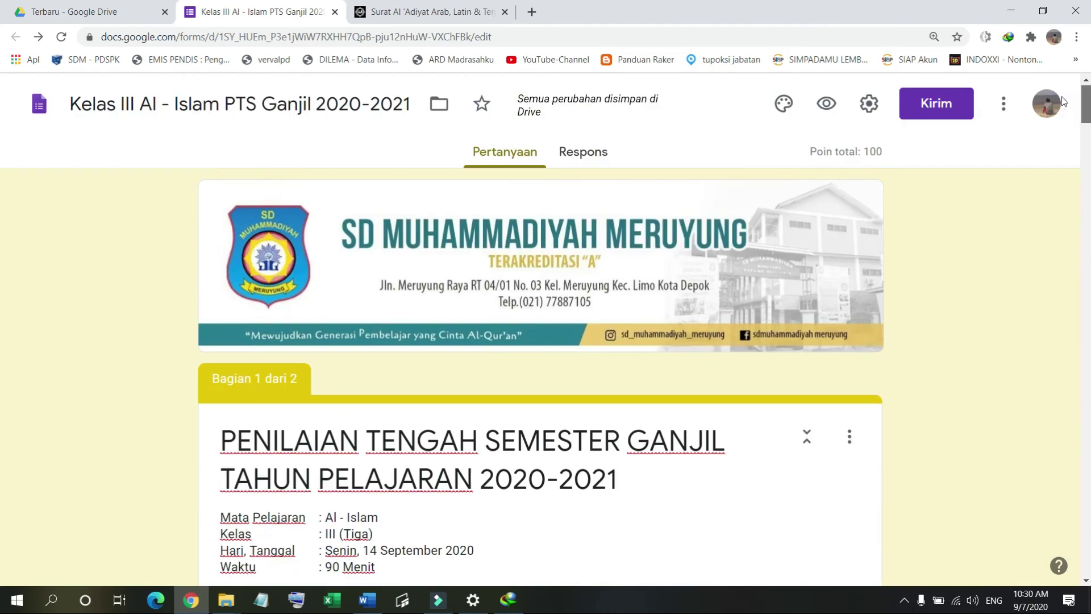
left_click(868, 105)
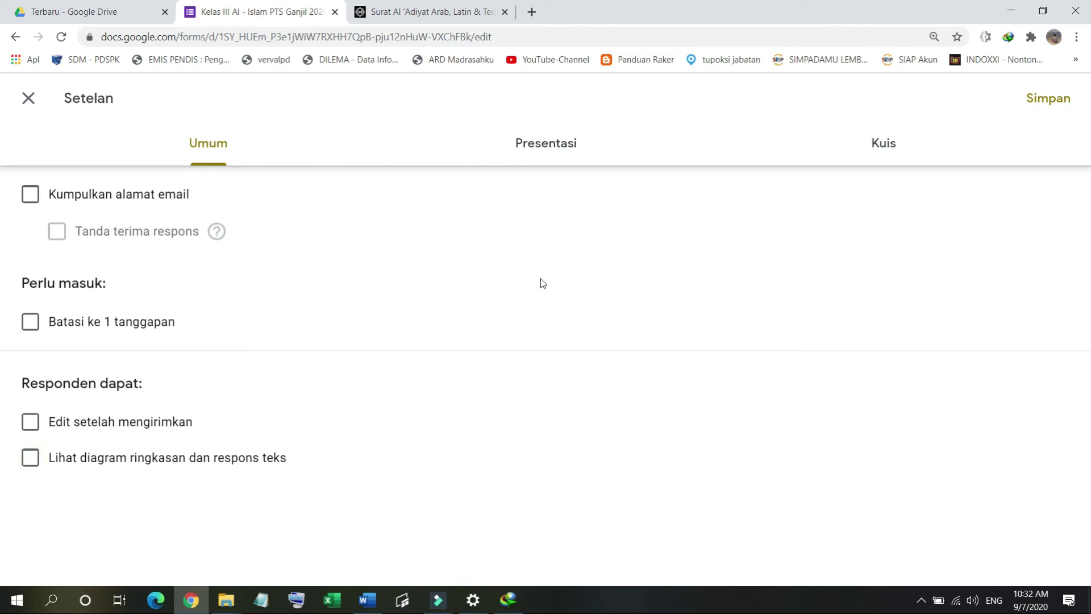
left_click(885, 144)
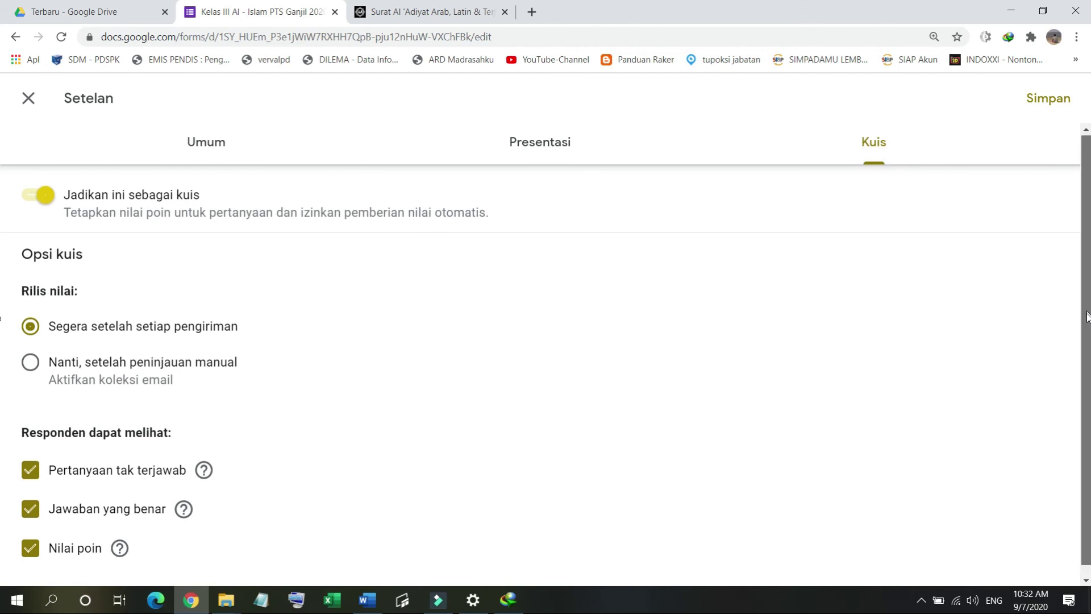
scroll(739, 376, "down", 1)
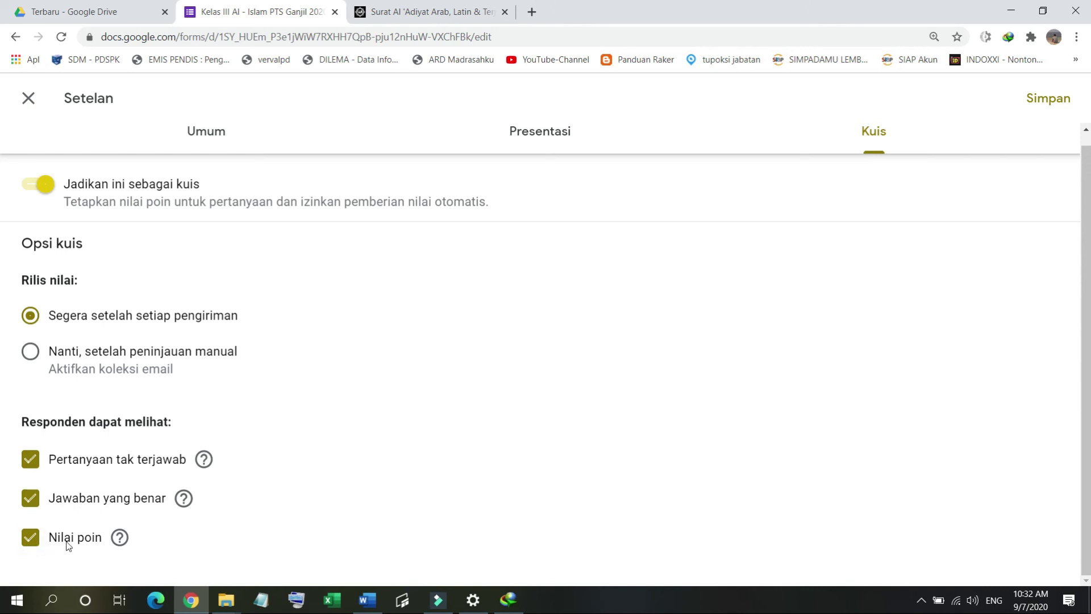
left_click(32, 539)
left_click(31, 498)
left_click(30, 459)
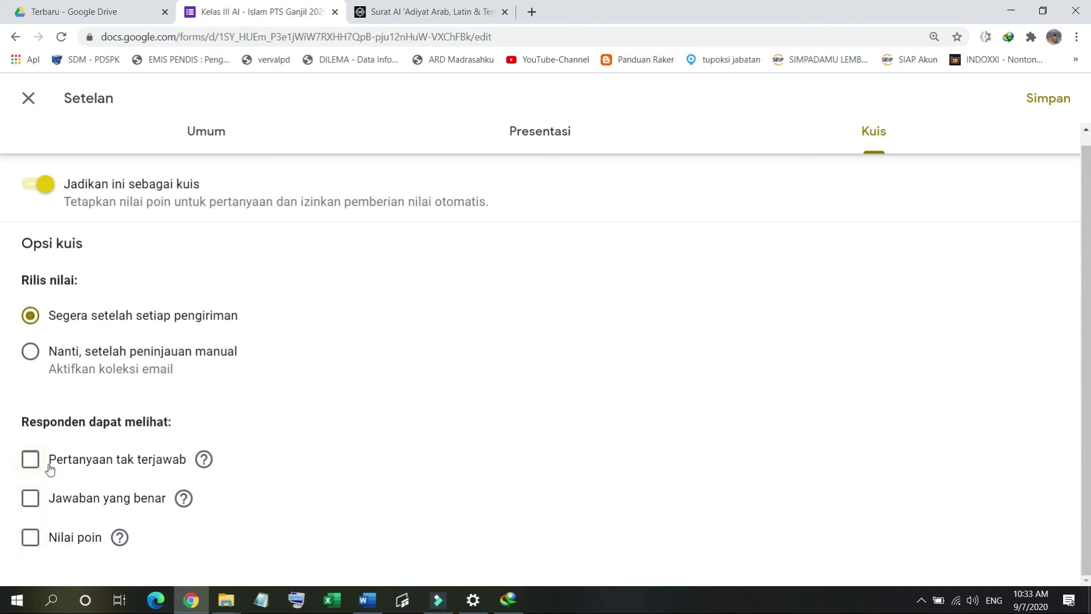
left_click(31, 540)
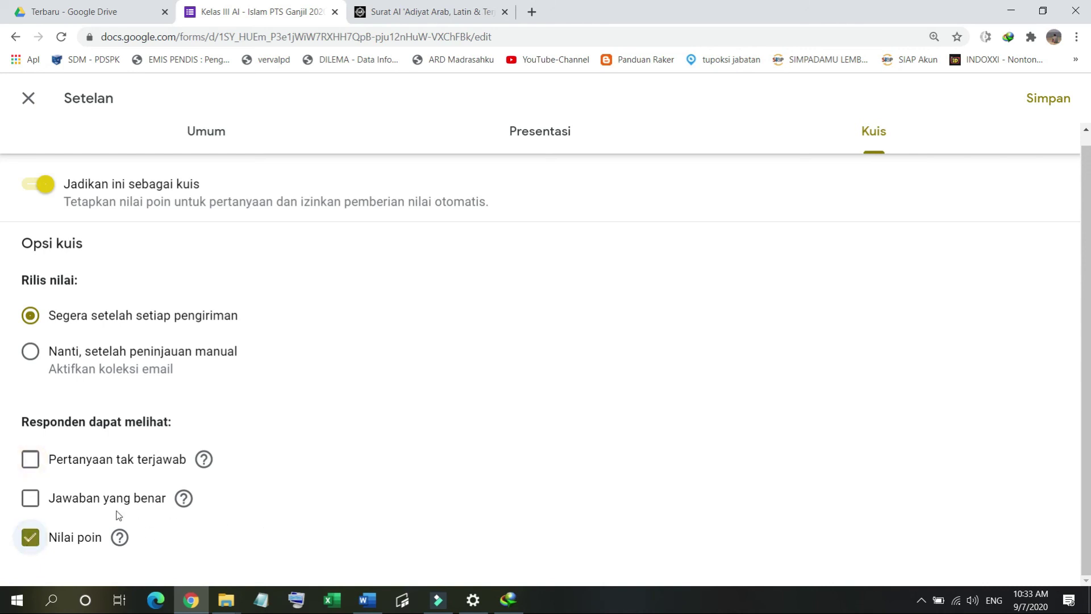
left_click(1058, 107)
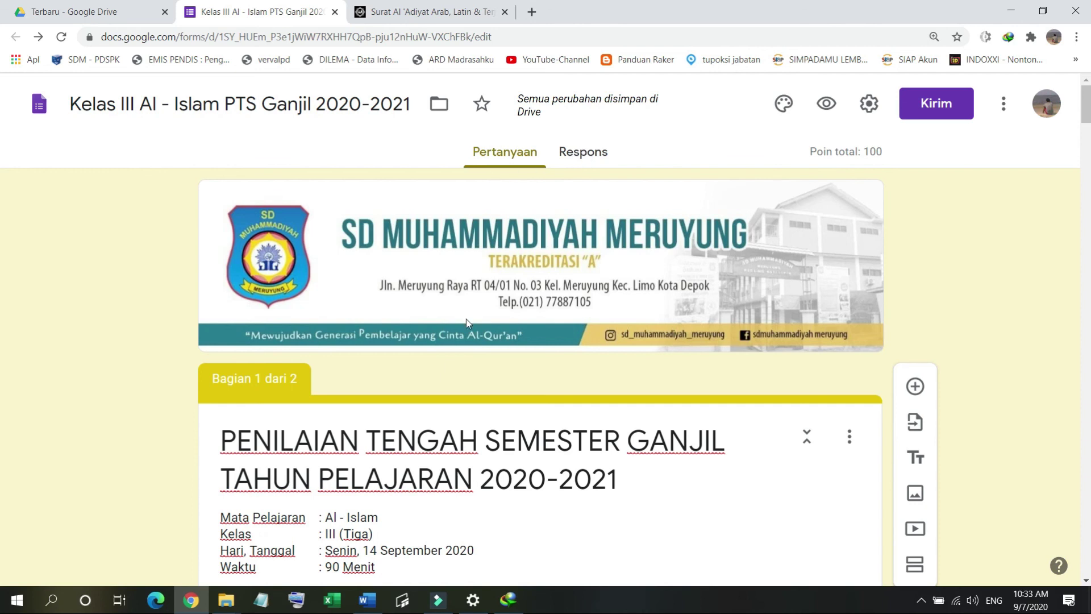
mouse_move(443, 607)
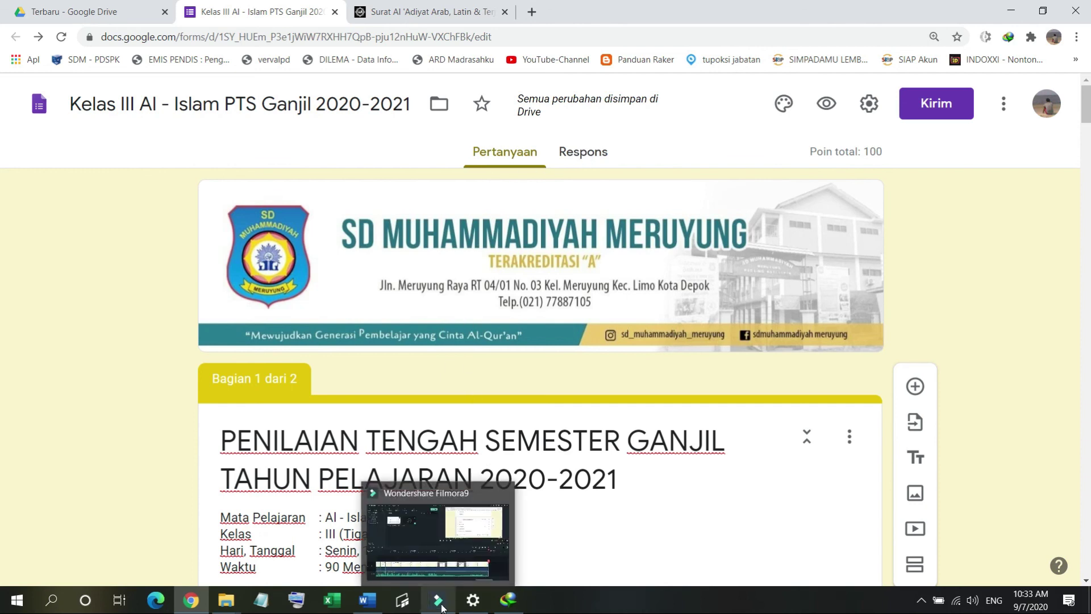